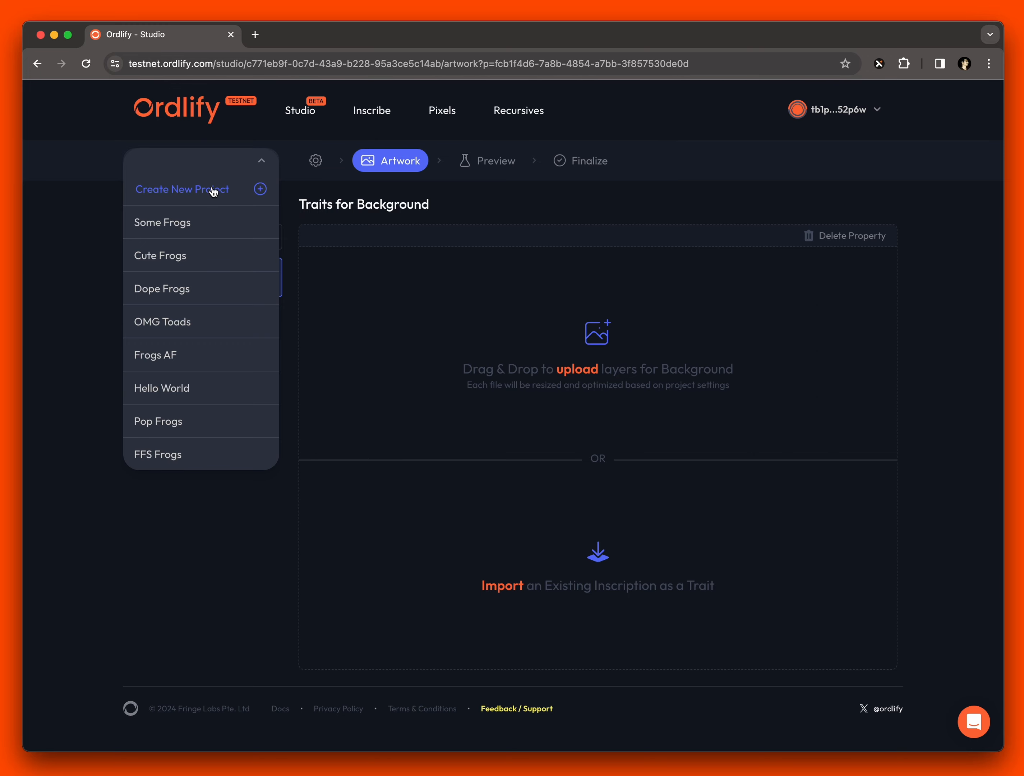
Step: Create a new project named Frogs FFS with a collection size of 1000 and ordinal dimensions of 500 x 500
left_click(213, 191)
left_click(388, 458)
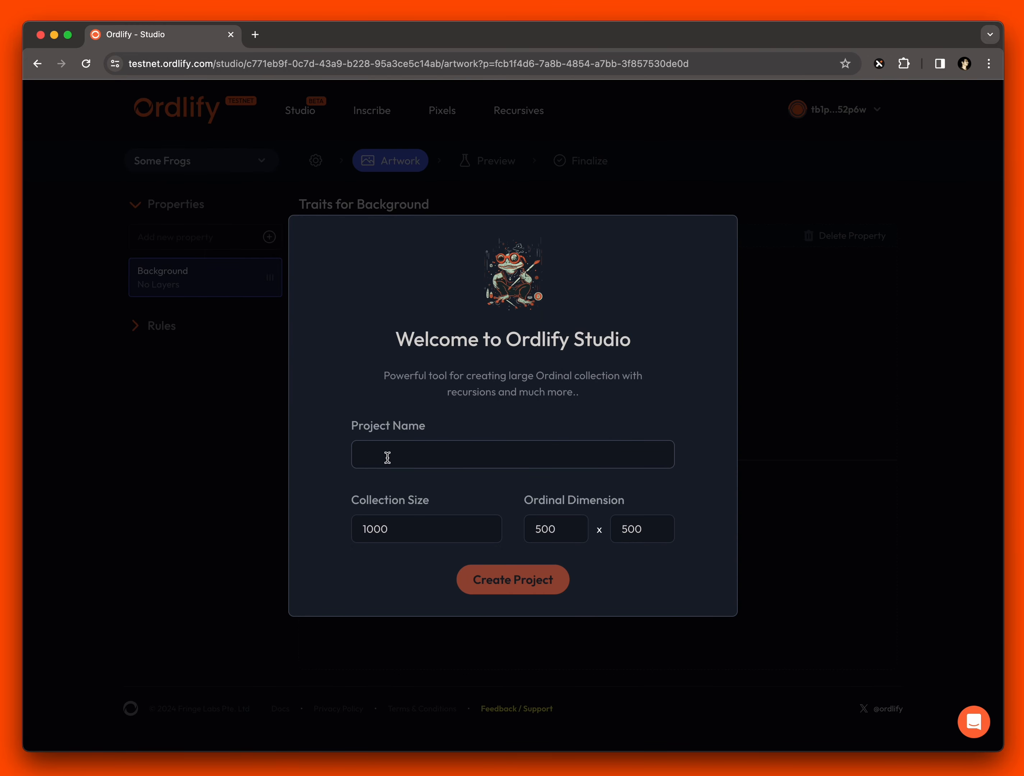
type("Frogs FFS")
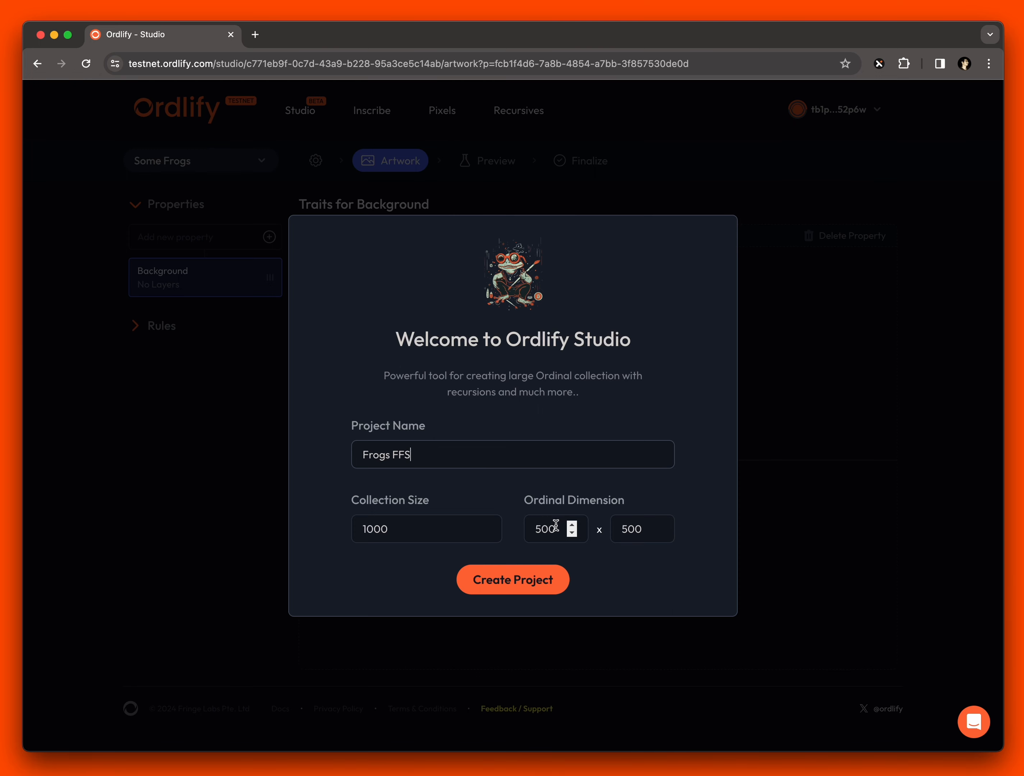
left_click(528, 581)
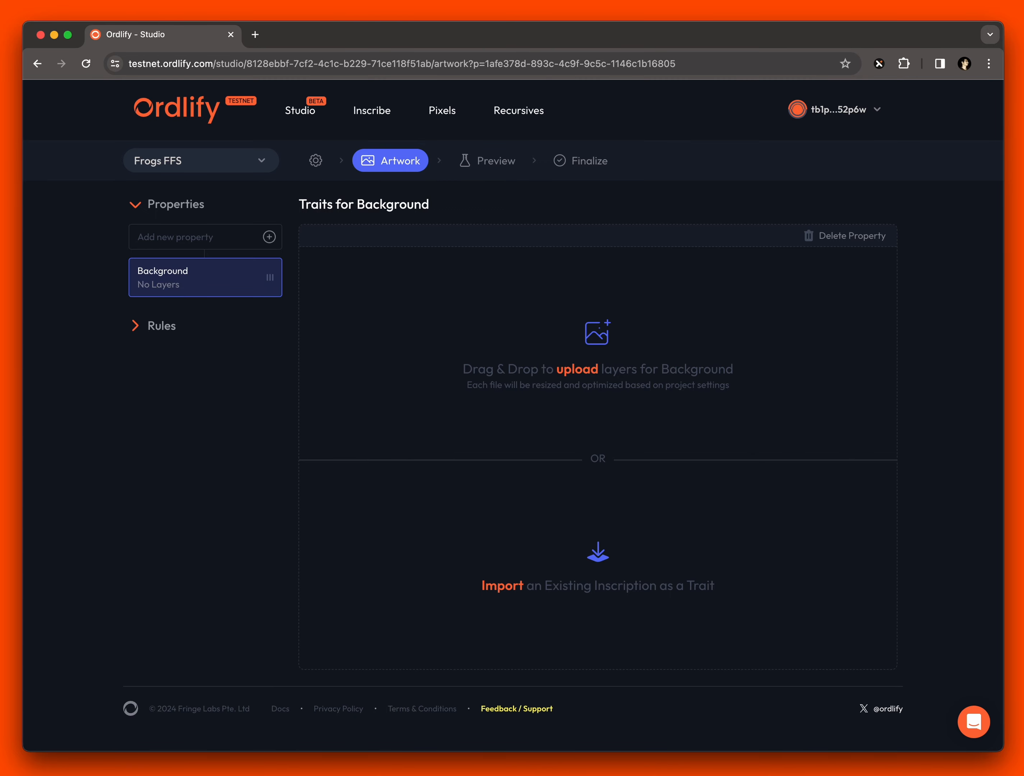
Step: Upload the images Blue.png through Underwater.png from the Background folder as traits of the Background property
left_click_drag(1023, 155, 1023, 143)
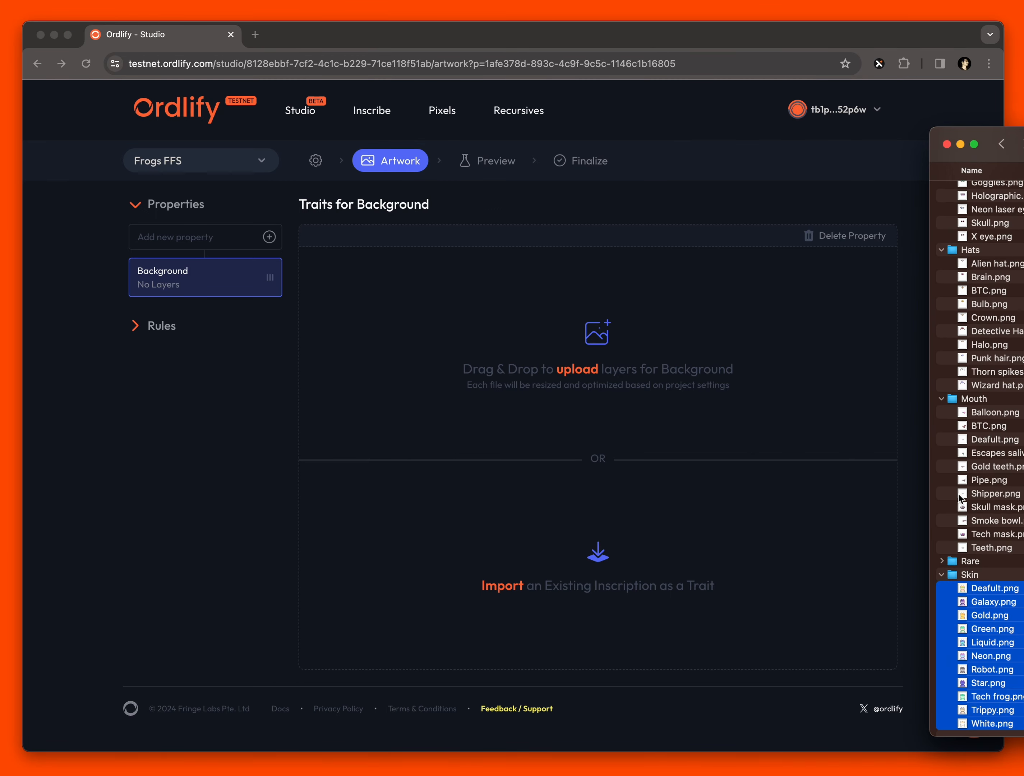
scroll(959, 494, "up", 10)
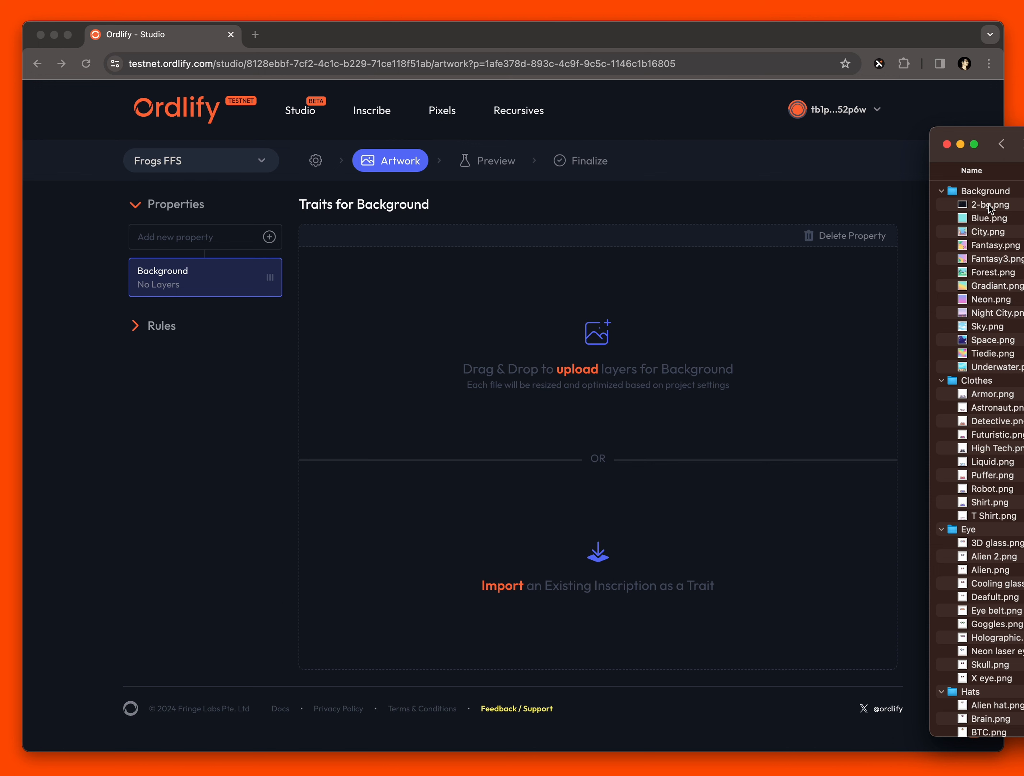
left_click(989, 204)
left_click(987, 218)
left_click(1001, 368, "shift")
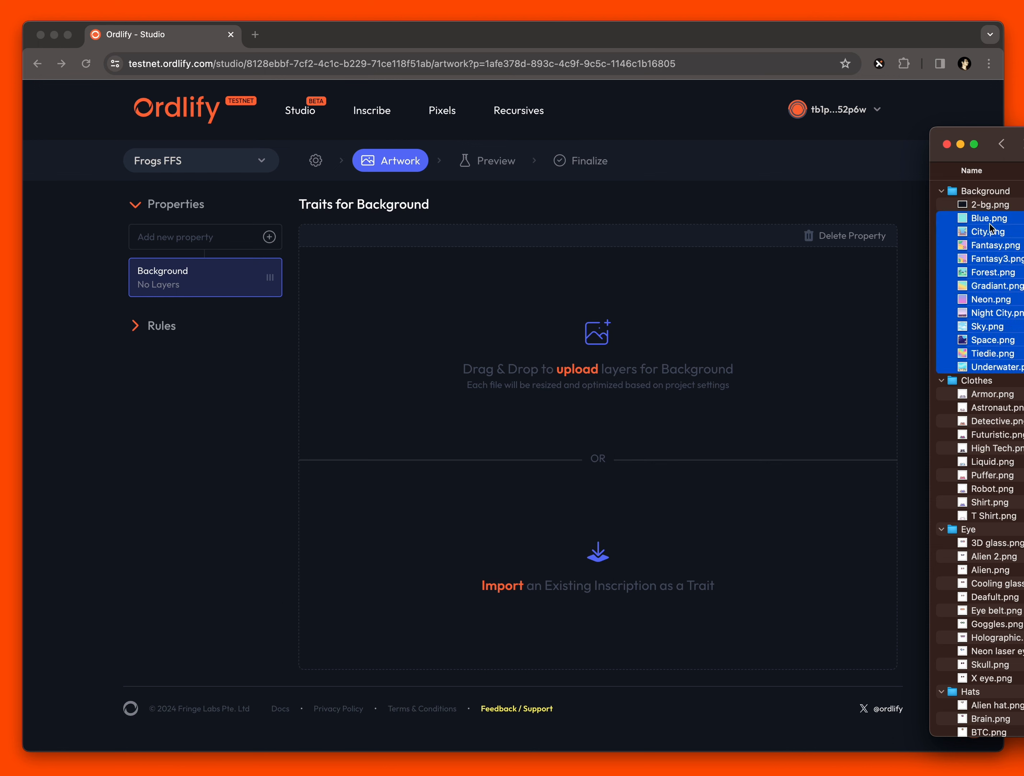
left_click_drag(991, 229, 590, 340)
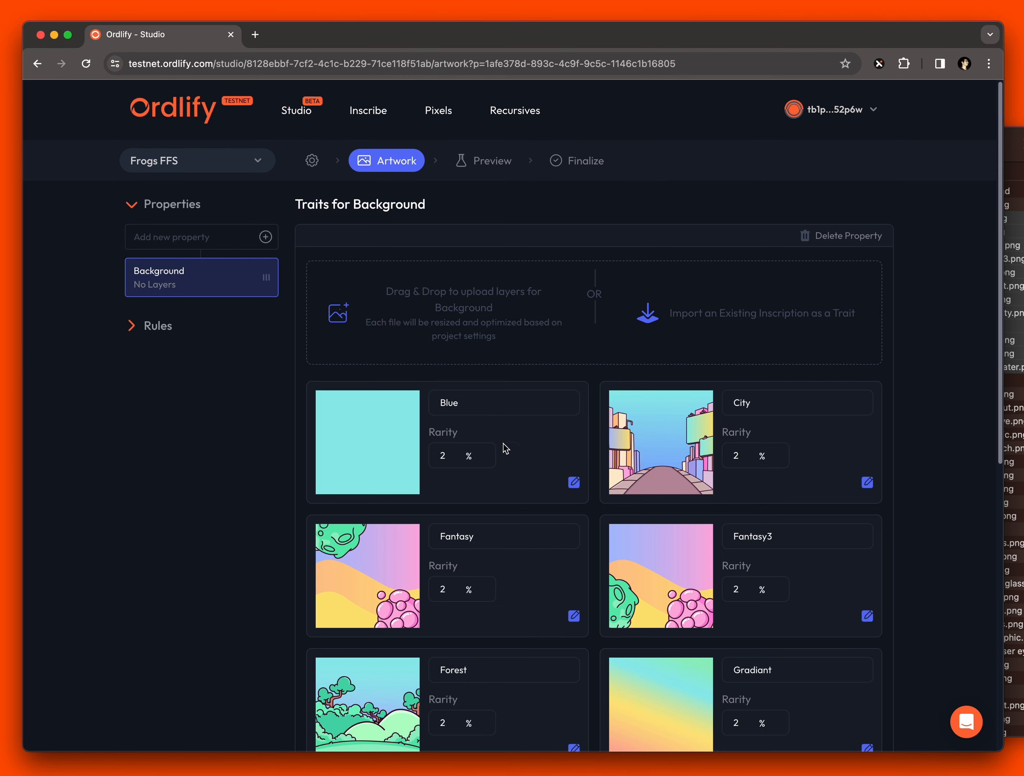
Step: Delete the Fantasy trait from the Background property
scroll(467, 459, "down", 5)
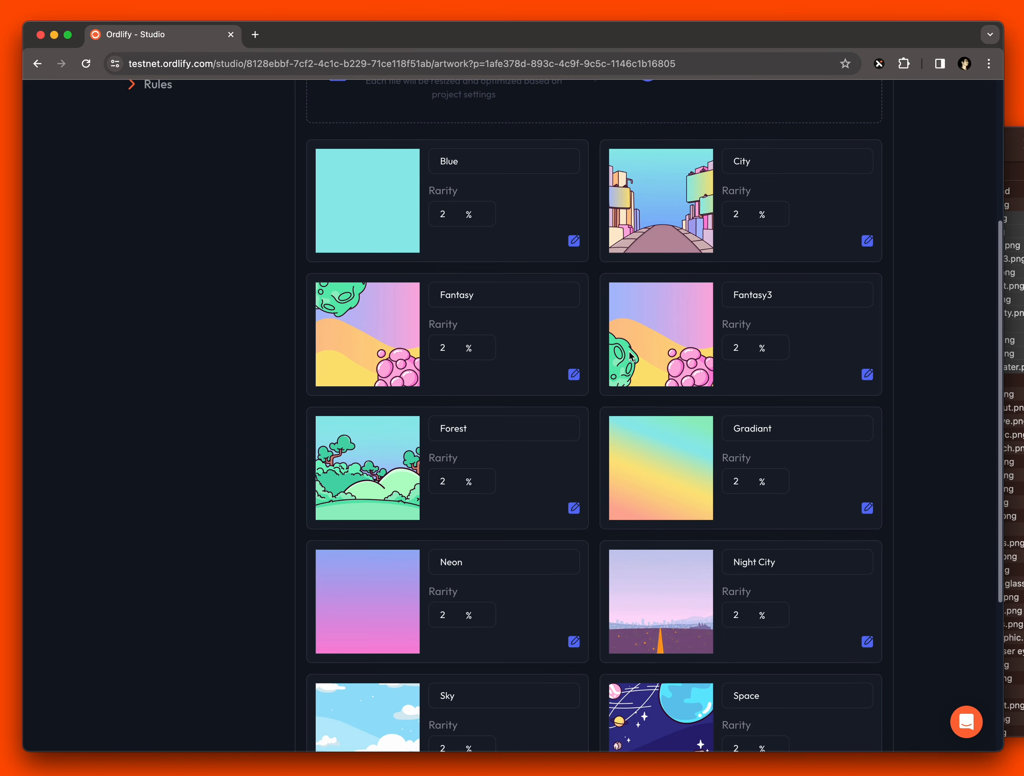
scroll(549, 567, "down", 5)
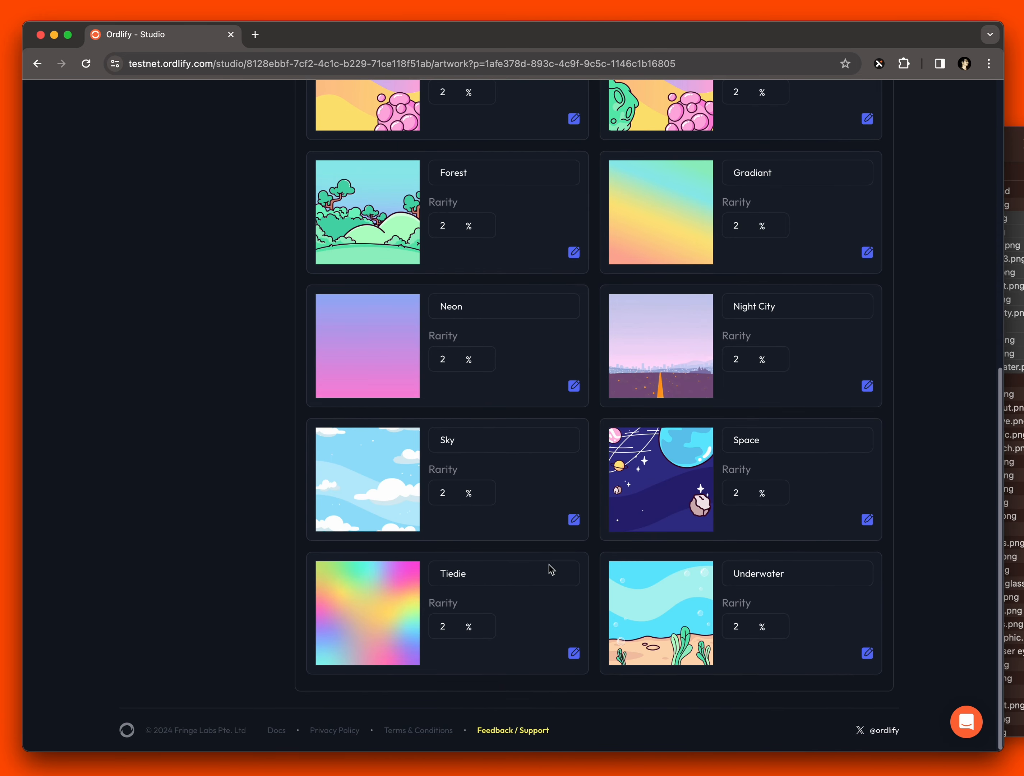
scroll(549, 565, "up", 9)
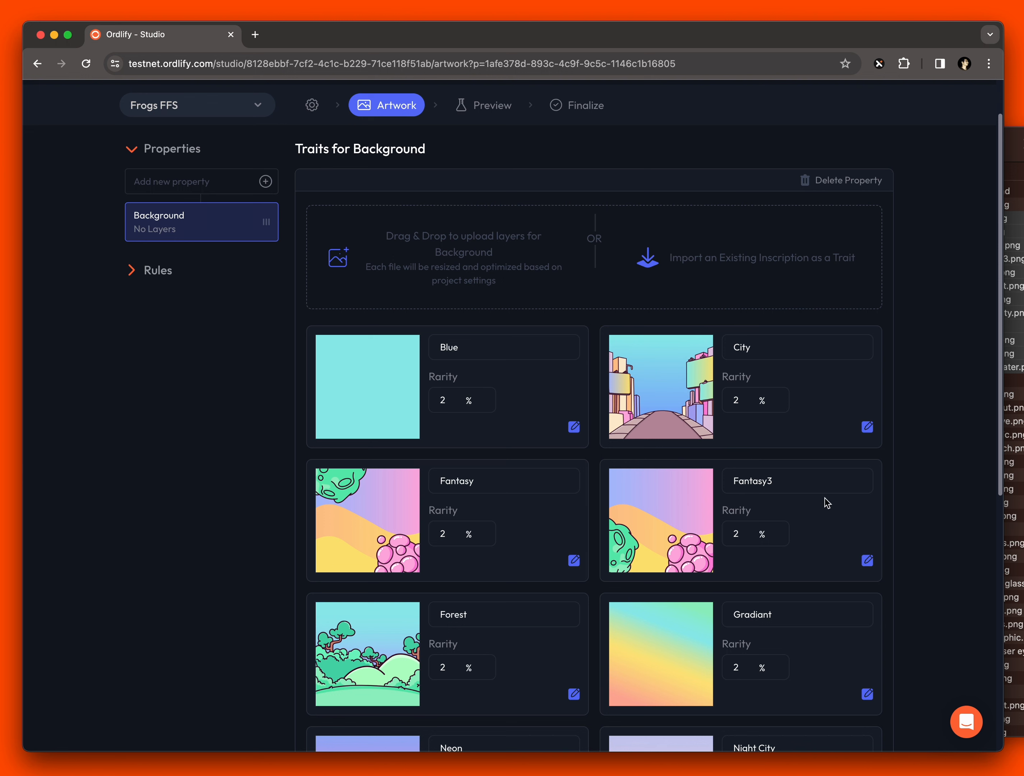
double_click(526, 522)
left_click(573, 560)
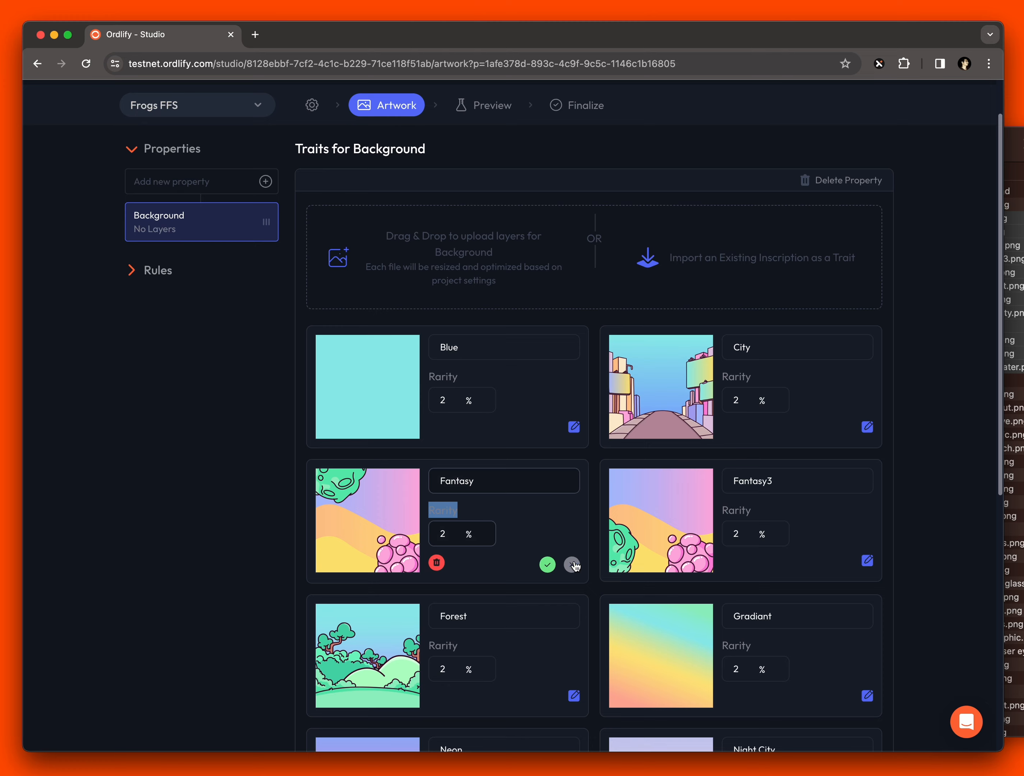
left_click(436, 563)
left_click(588, 470)
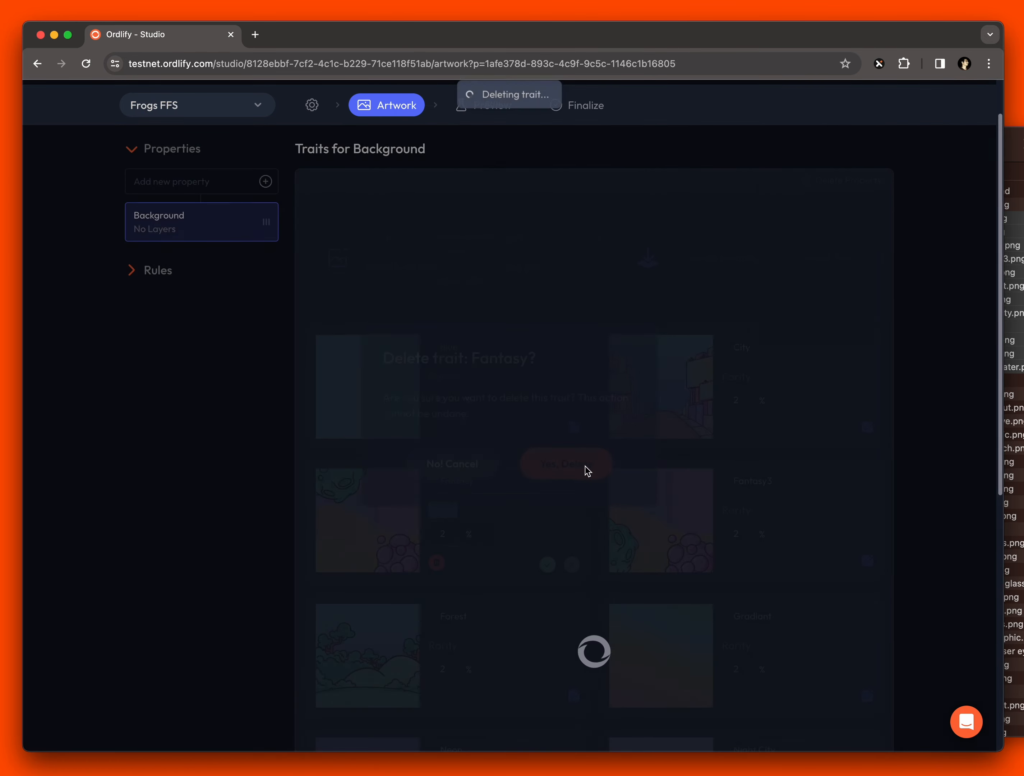
Step: Set the rarity of the Night City background trait to 0.12% and save it
scroll(584, 467, "down", 7)
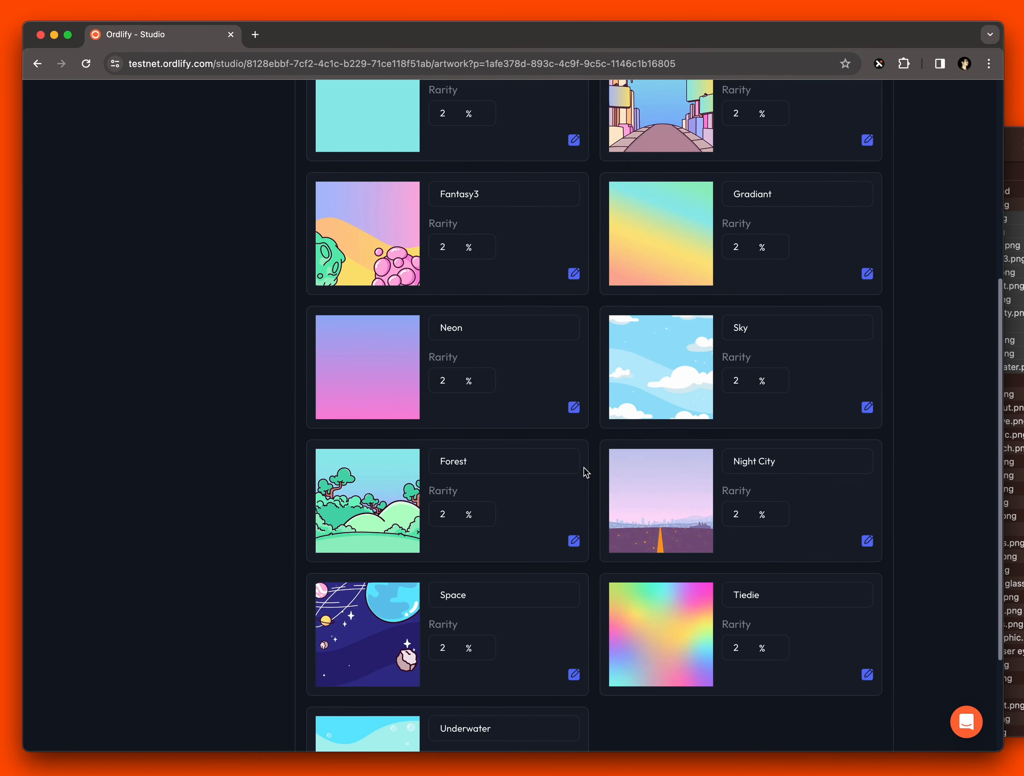
scroll(584, 466, "down", 1)
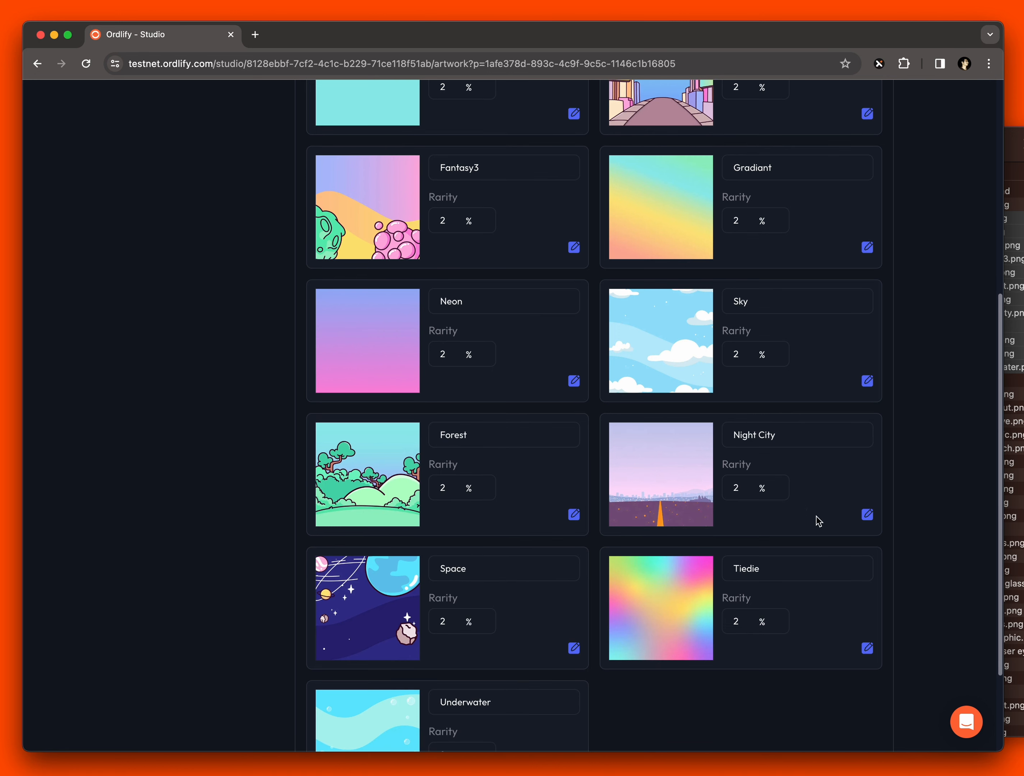
left_click(867, 515)
left_click(739, 488)
double_click(739, 487)
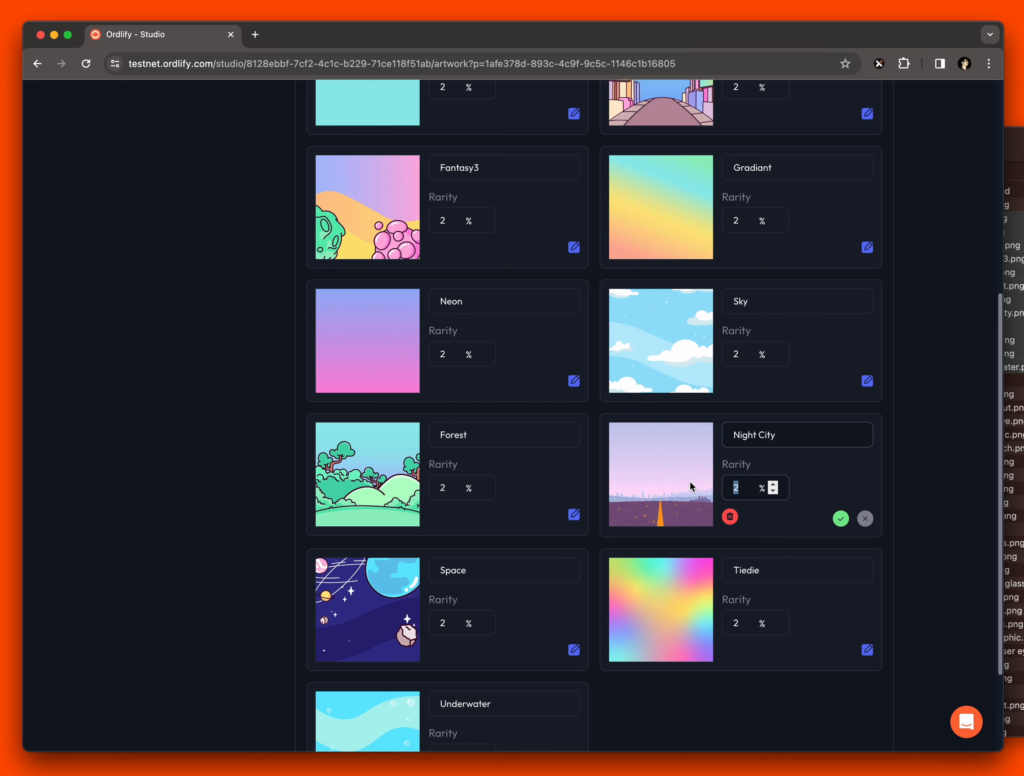
type("0.1")
left_click(840, 519)
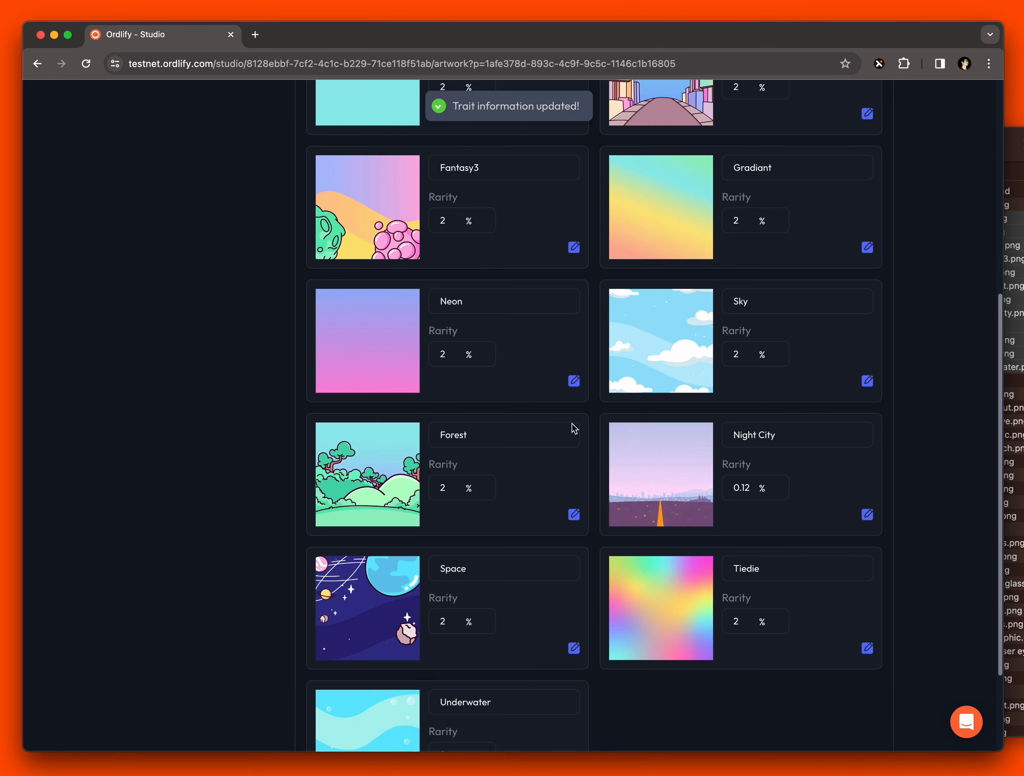
Step: Add a new property named Cloth to the project
scroll(549, 464, "up", 8)
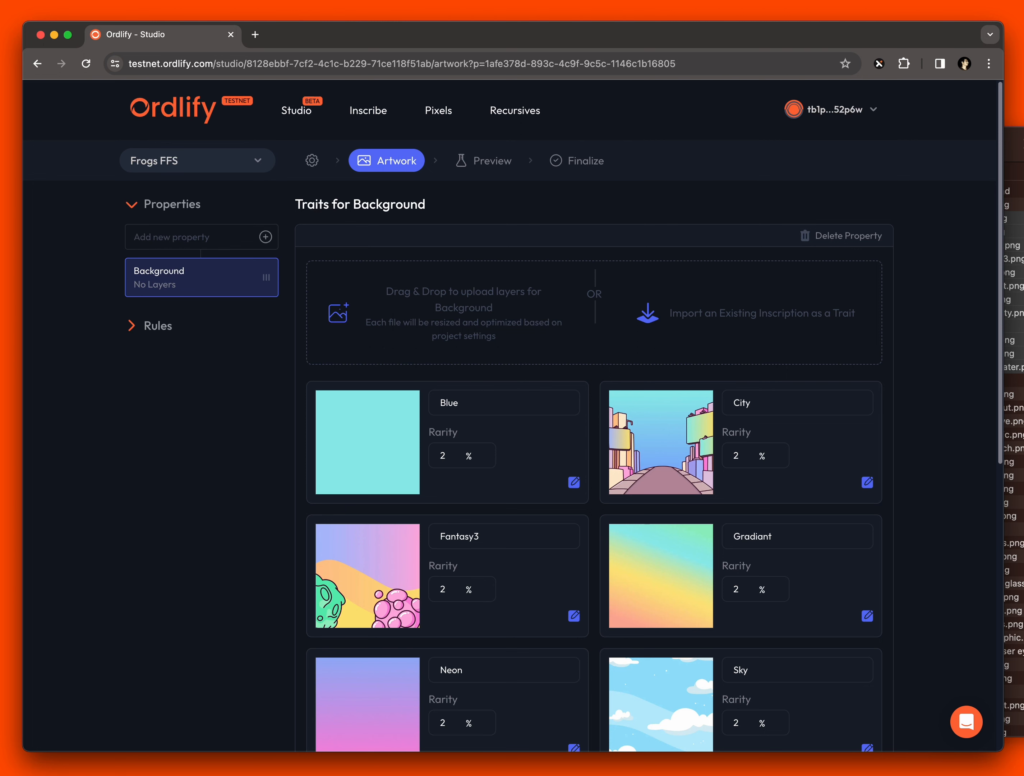
key("super+Tab")
key("super+w")
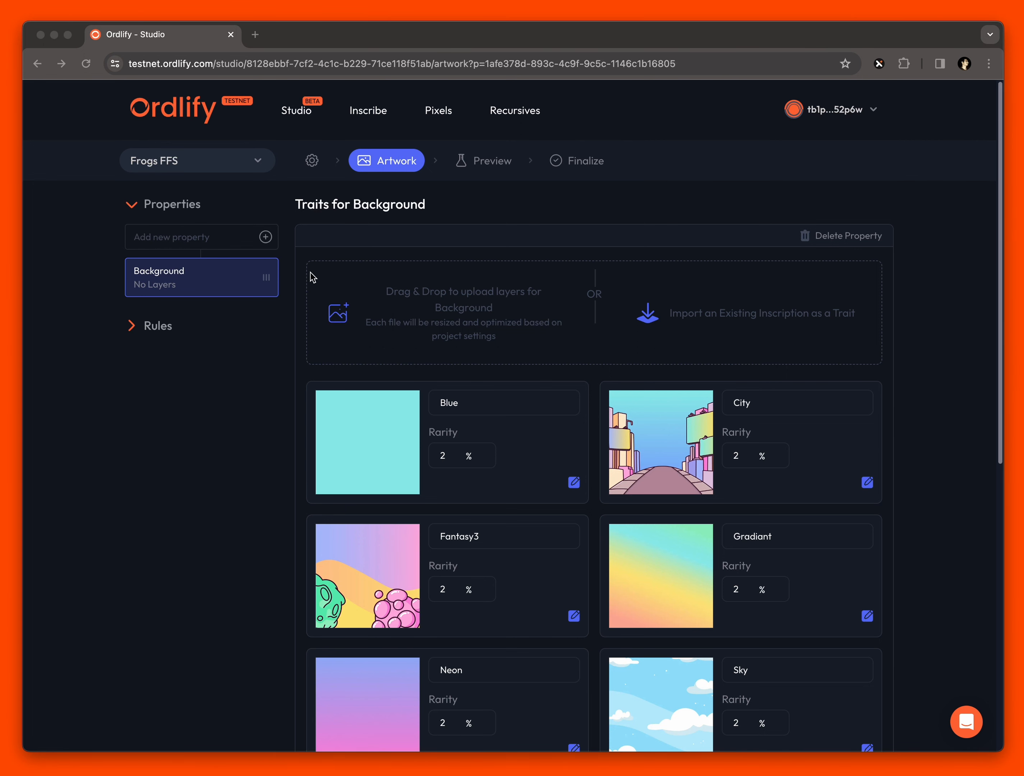
left_click(212, 243)
type("Cloth")
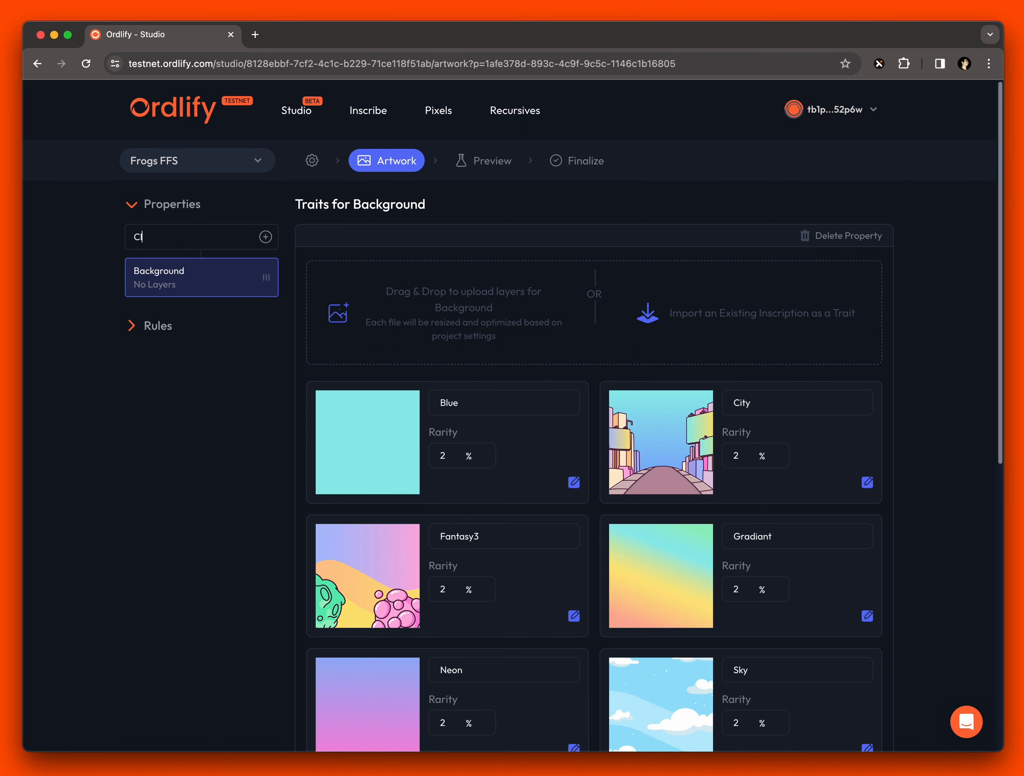
left_click(265, 237)
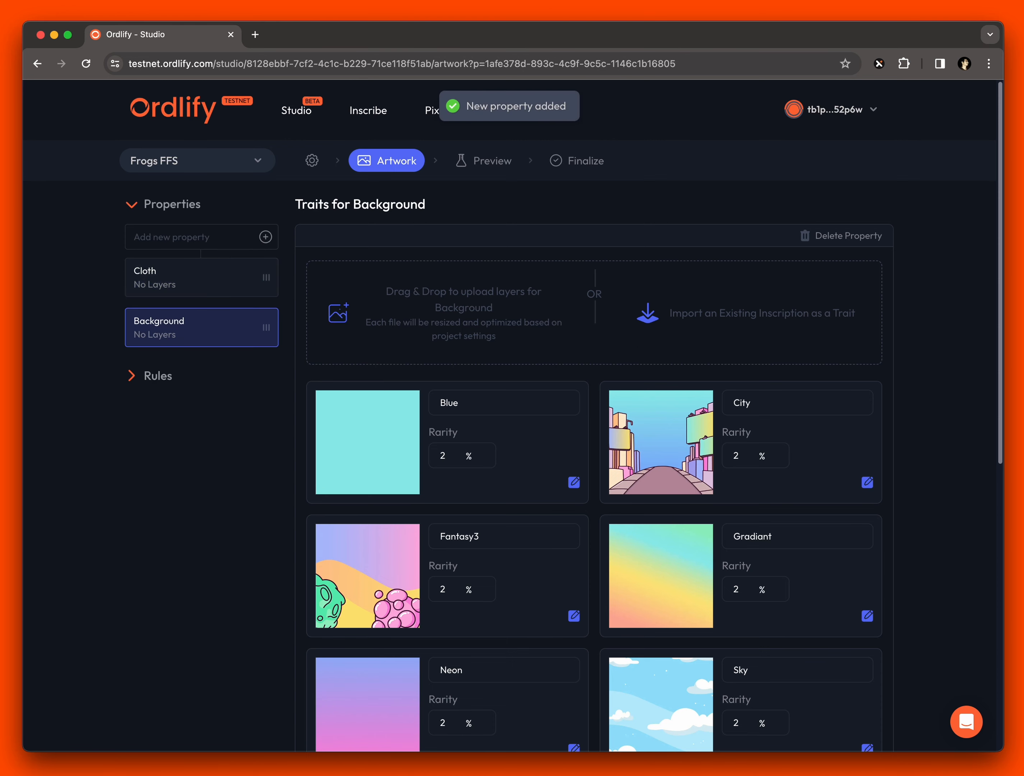
Step: Upload all images from the Clothes folder, Armor.png through T Shirt.png, as traits of the Cloth property
left_click_drag(1023, 136, 1018, 117)
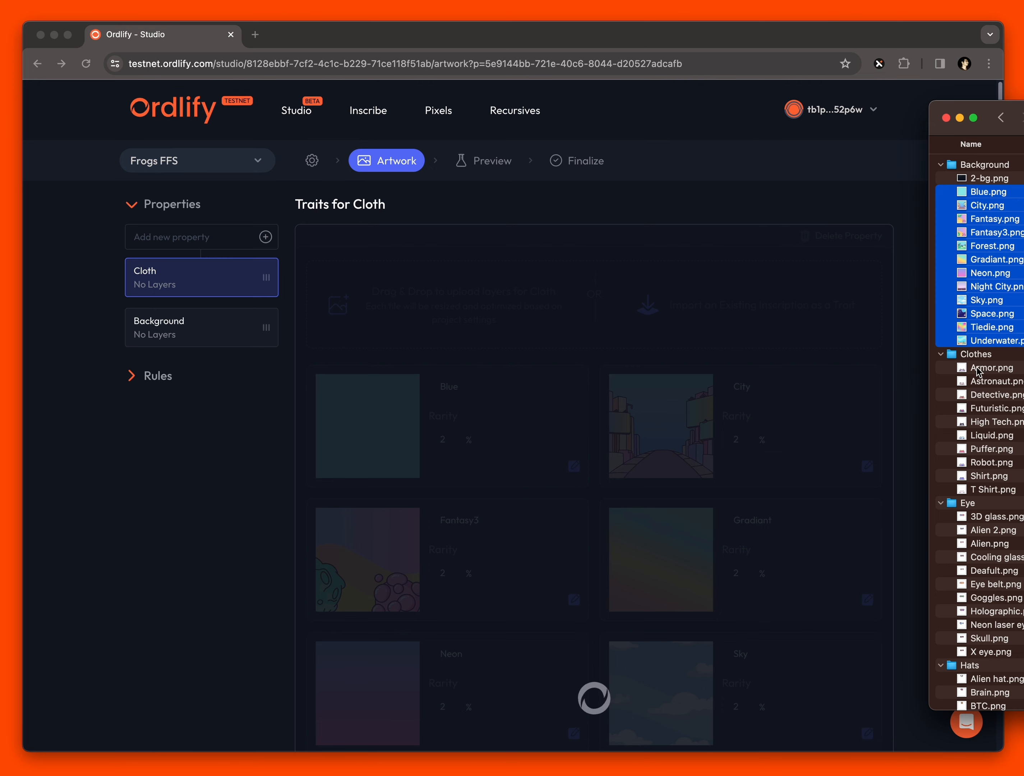
left_click(977, 366)
left_click(984, 489, "shift")
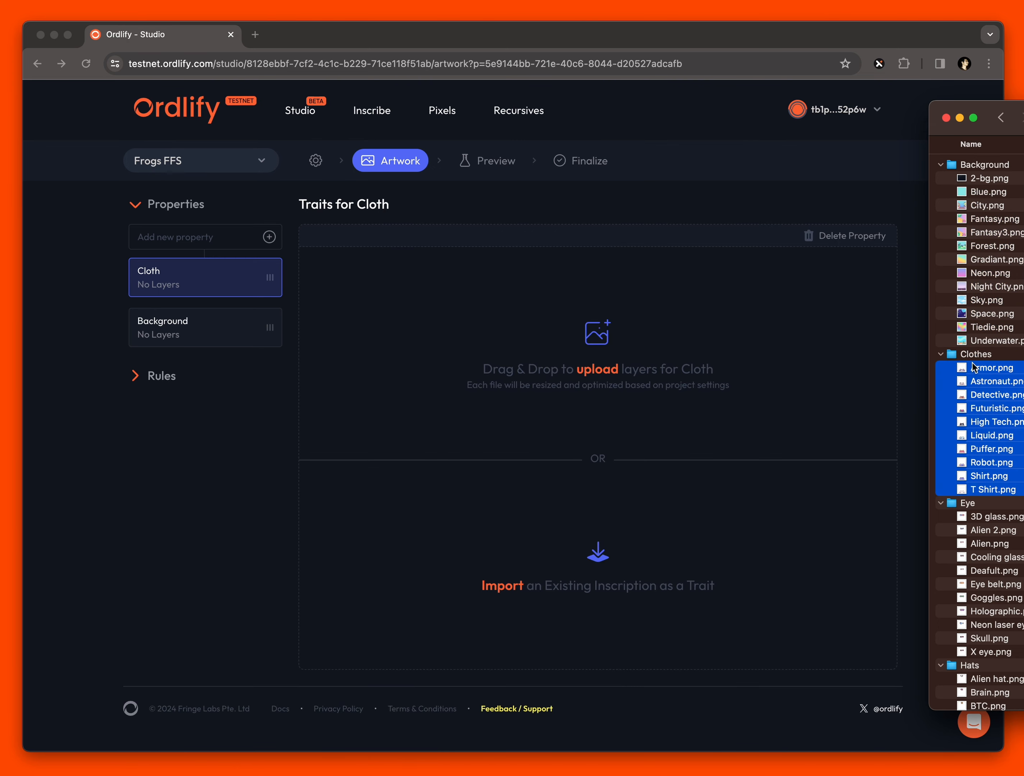
left_click_drag(974, 368, 665, 315)
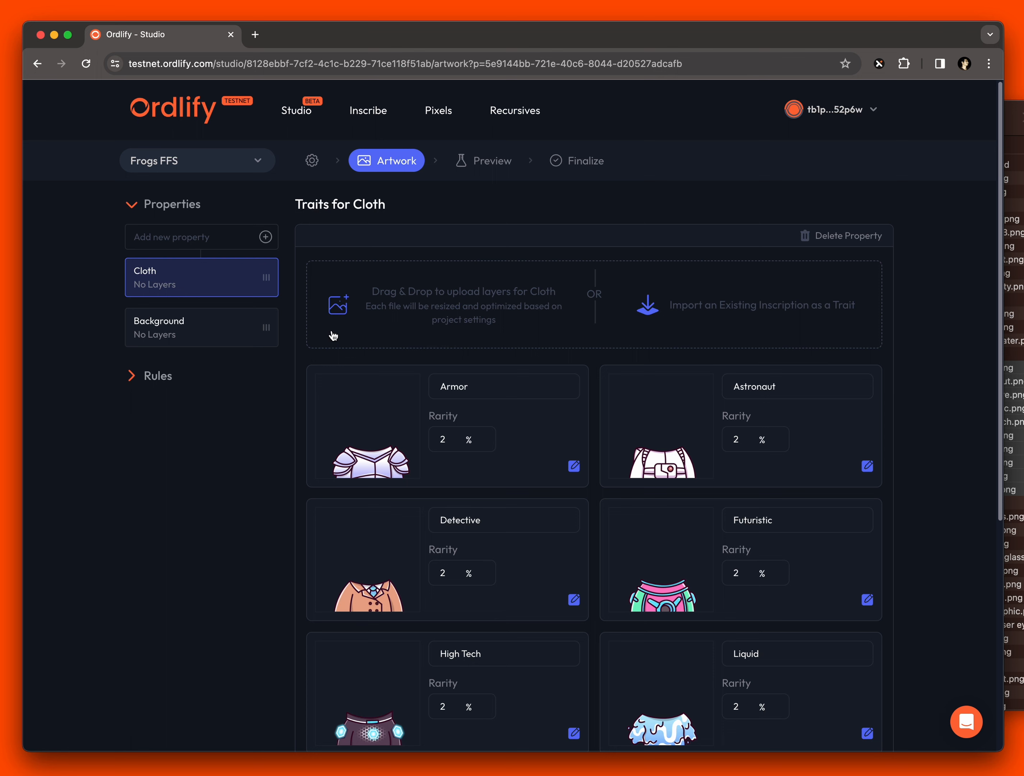
Step: Add a new property named Eye to the project
left_click(1018, 597)
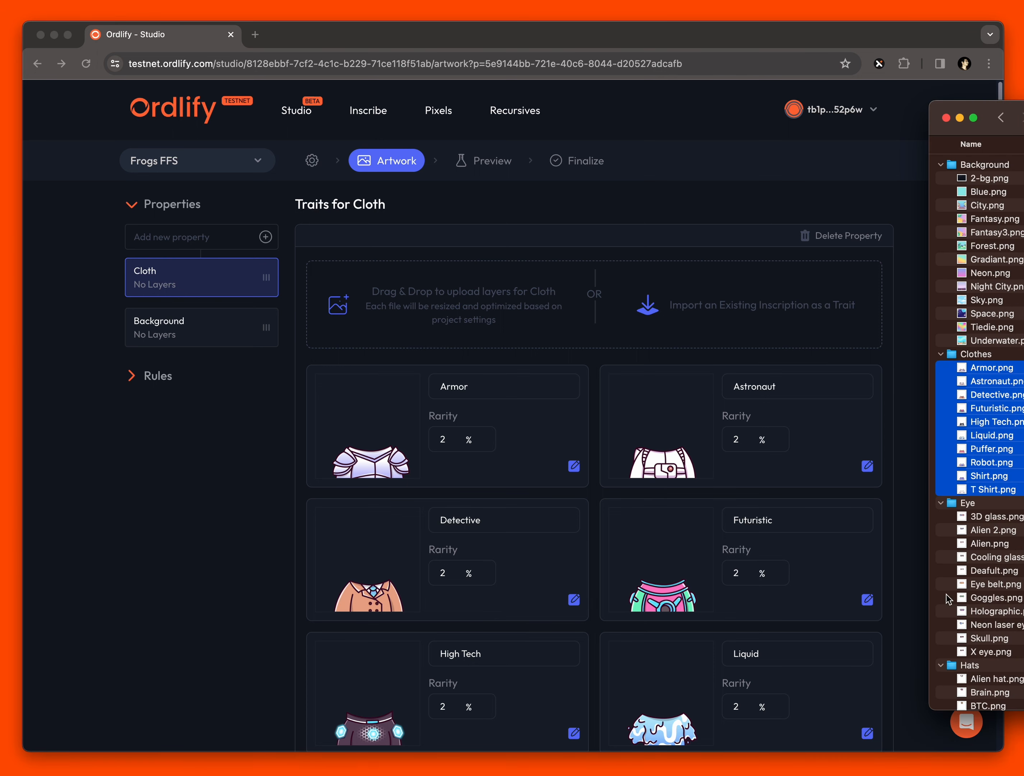
left_click(197, 240)
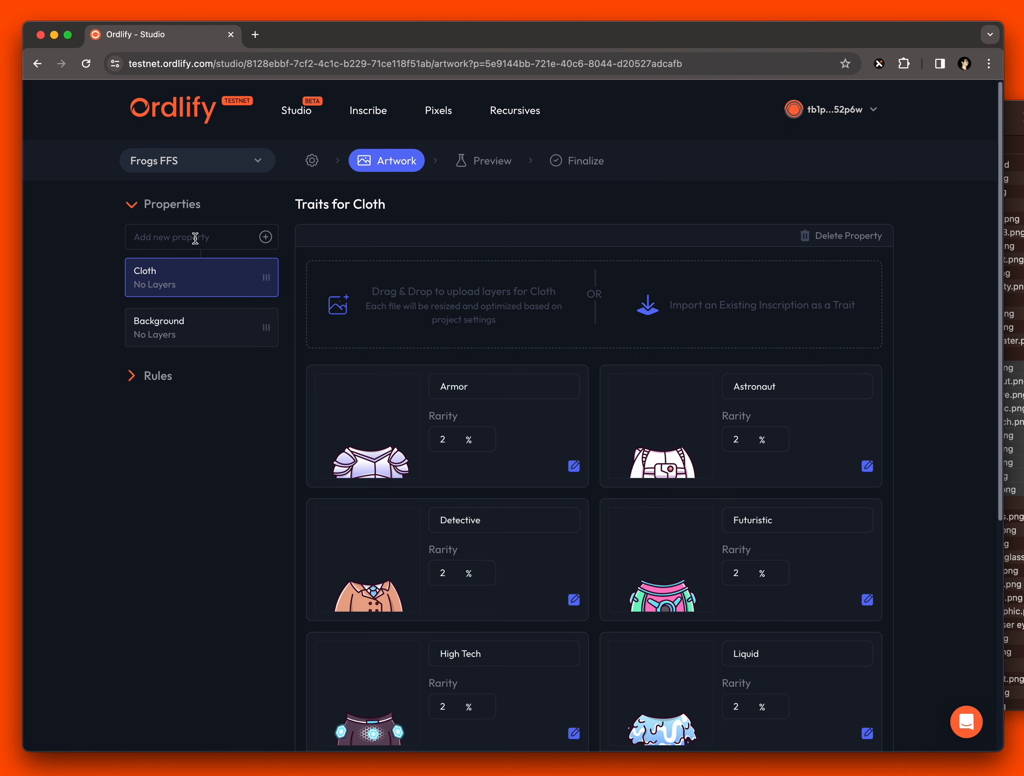
type("Eye")
left_click(265, 238)
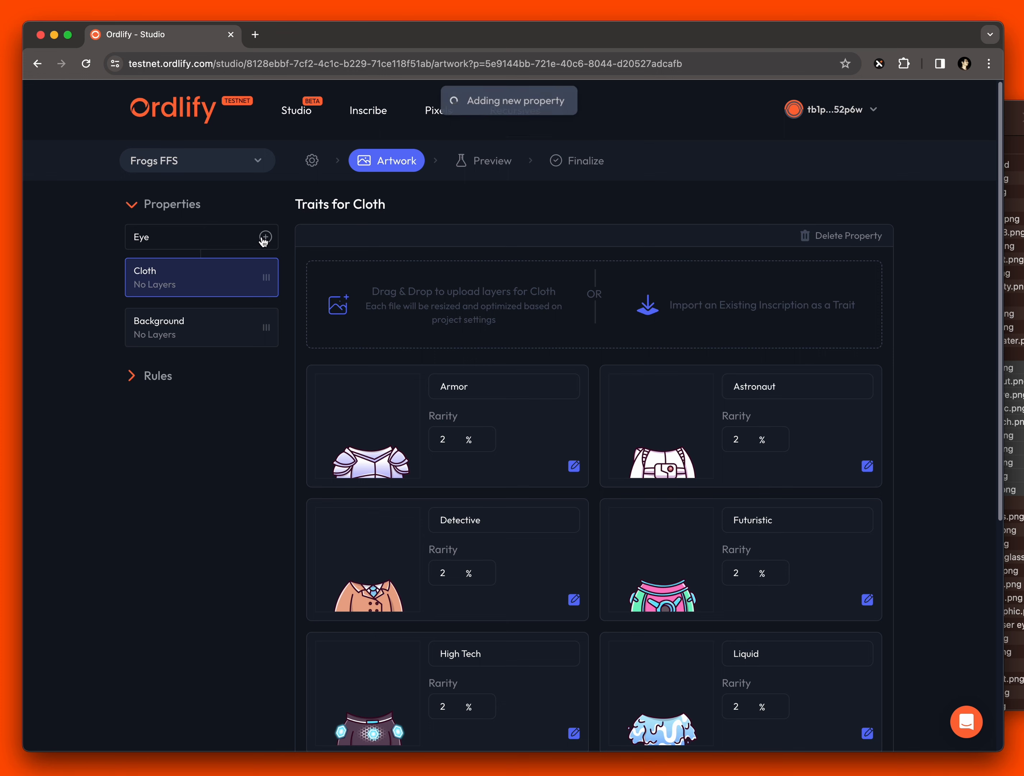
Step: Upload all images from the Eye folder, 3D glass.png through X eye.png, as traits of the Eye property
left_click(1018, 422)
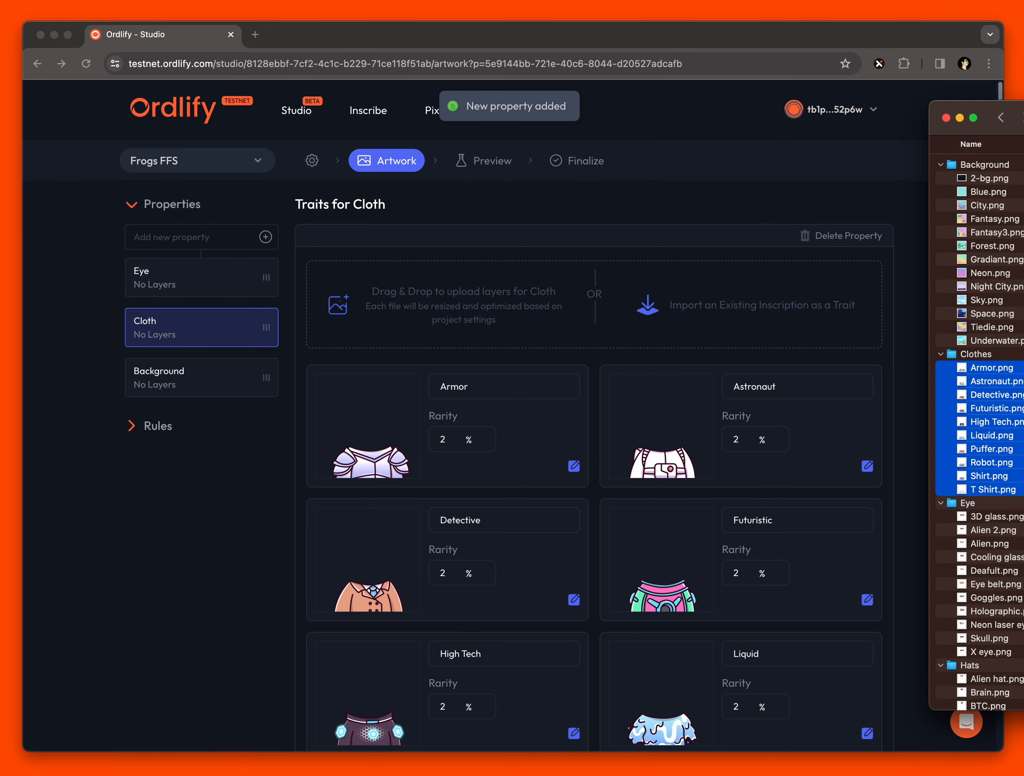
left_click(990, 519)
left_click(990, 651, "shift")
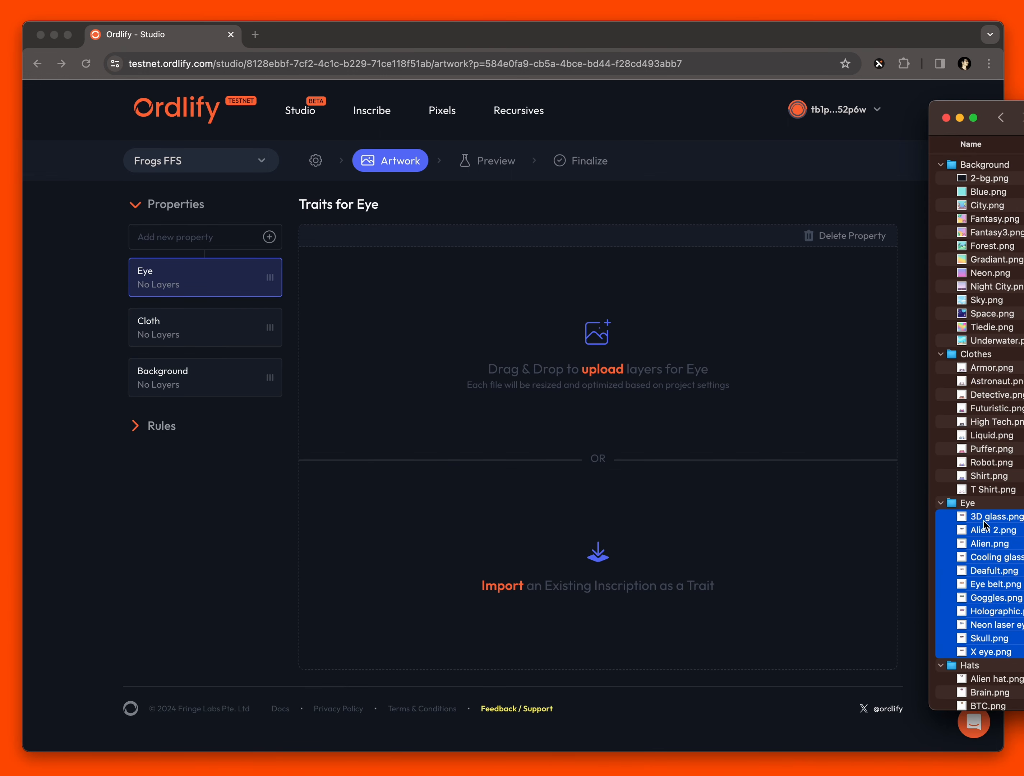
left_click_drag(983, 521, 648, 323)
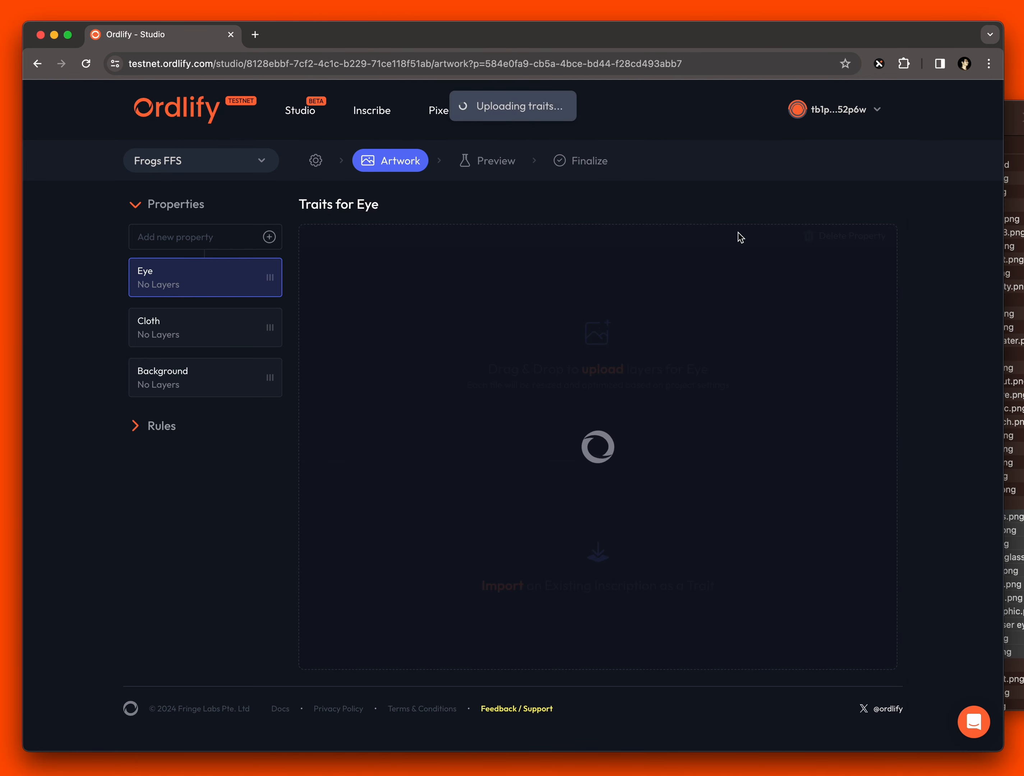
Step: Add a new property named Hat to the project
left_click(1021, 117)
scroll(971, 596, "down", 2)
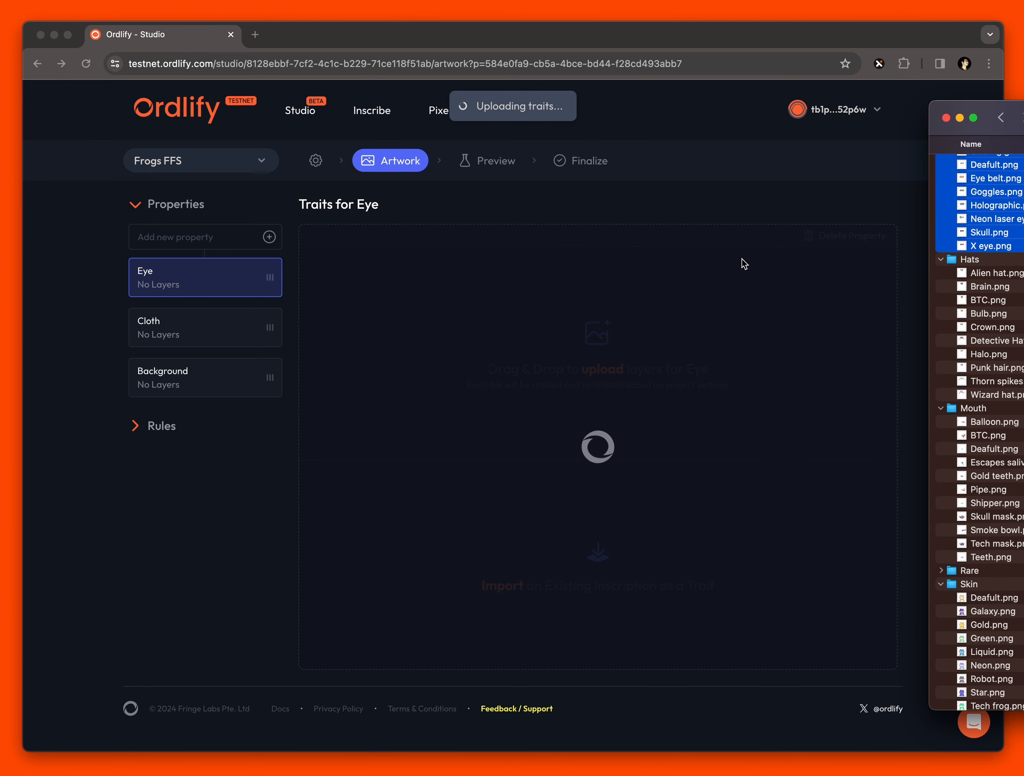
left_click(209, 222)
left_click(201, 235)
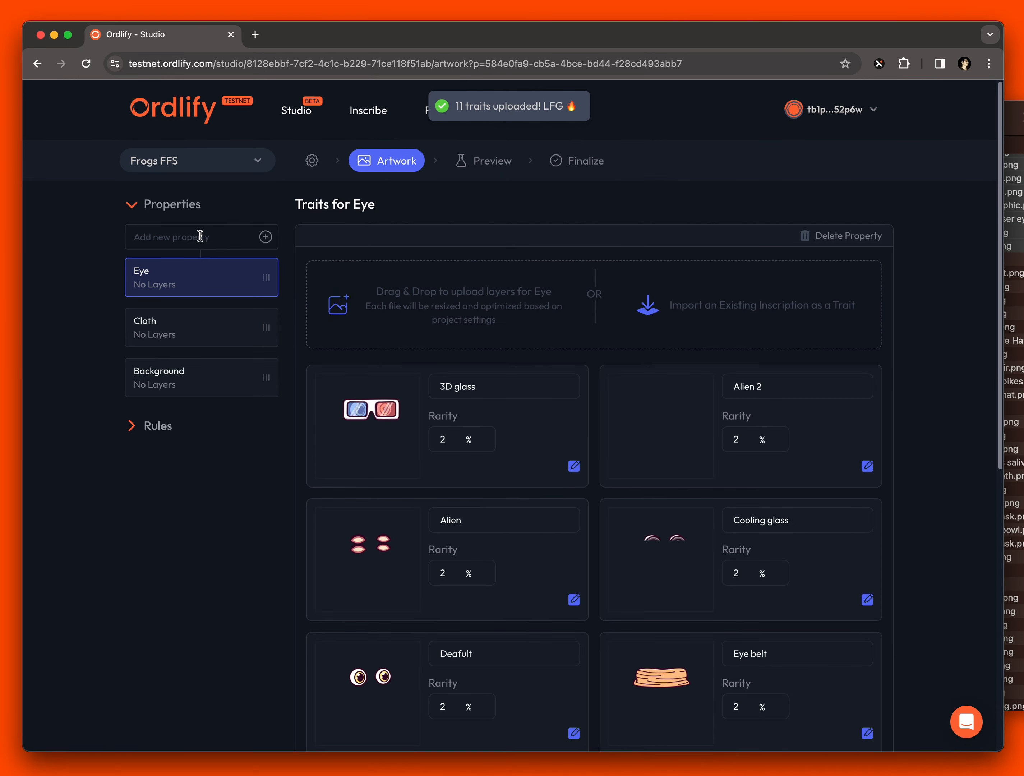
type("Hat")
left_click(266, 236)
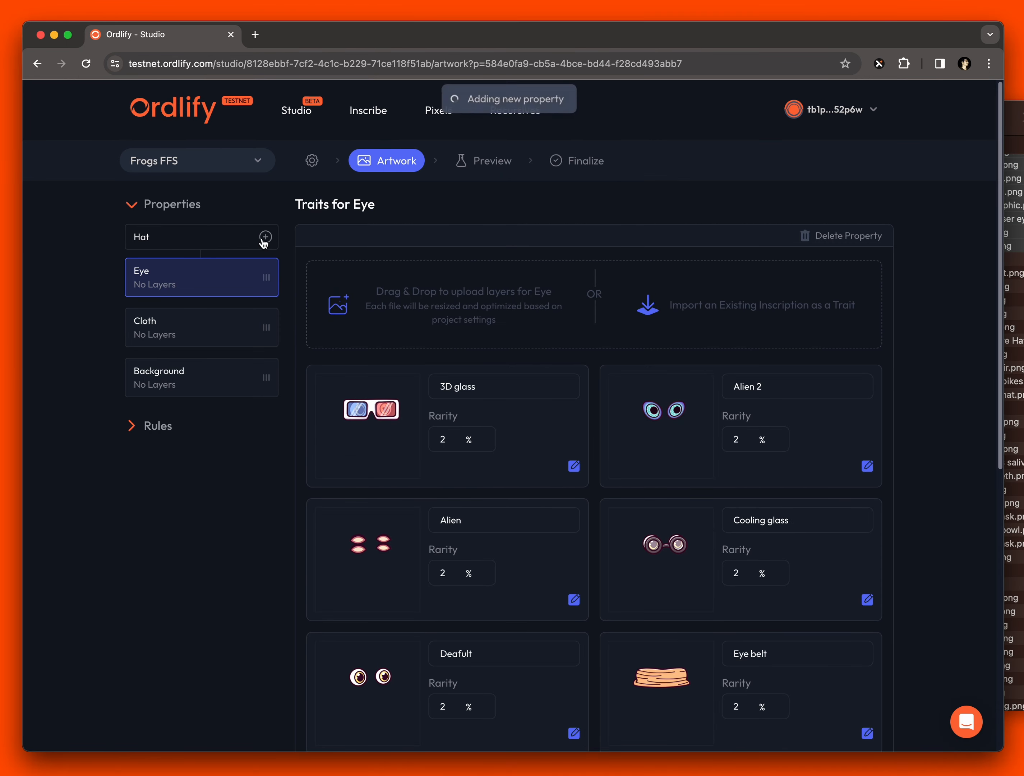
Step: Upload all images from the Hats folder, from Alien hat through Wizard hat, as traits of the Hat property
key("super+Tab")
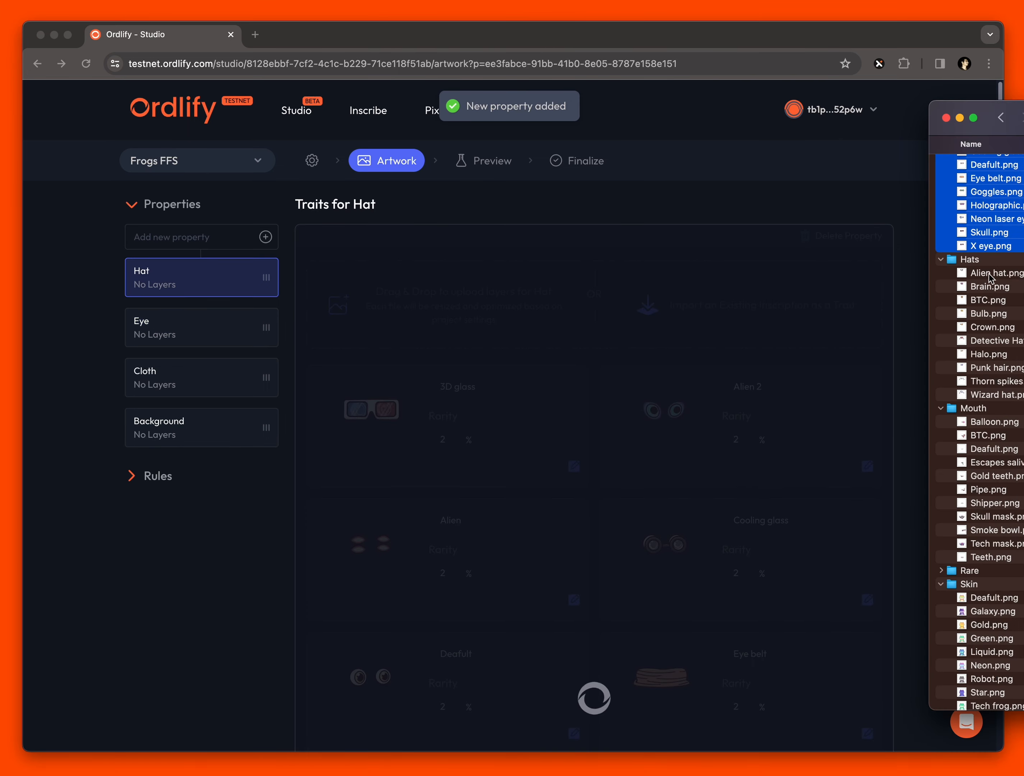
left_click(990, 274)
left_click(990, 395, "shift")
left_click_drag(990, 395, 544, 299)
Step: Add a new property named Mouth to the project
left_click(1013, 414)
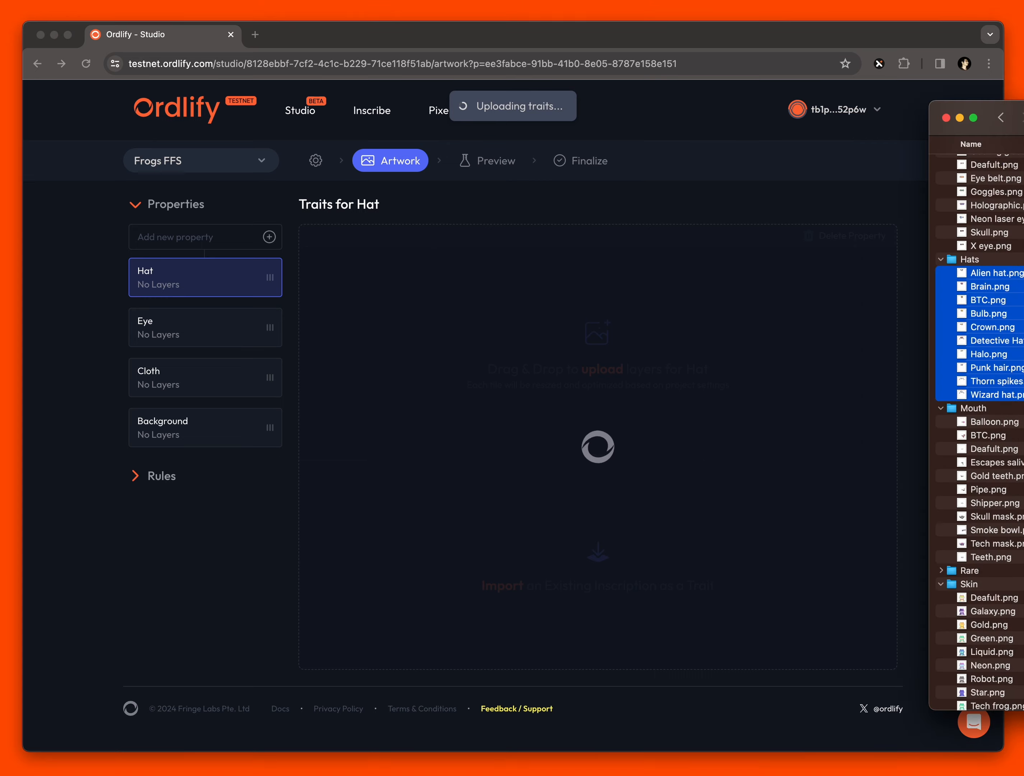
left_click(191, 237)
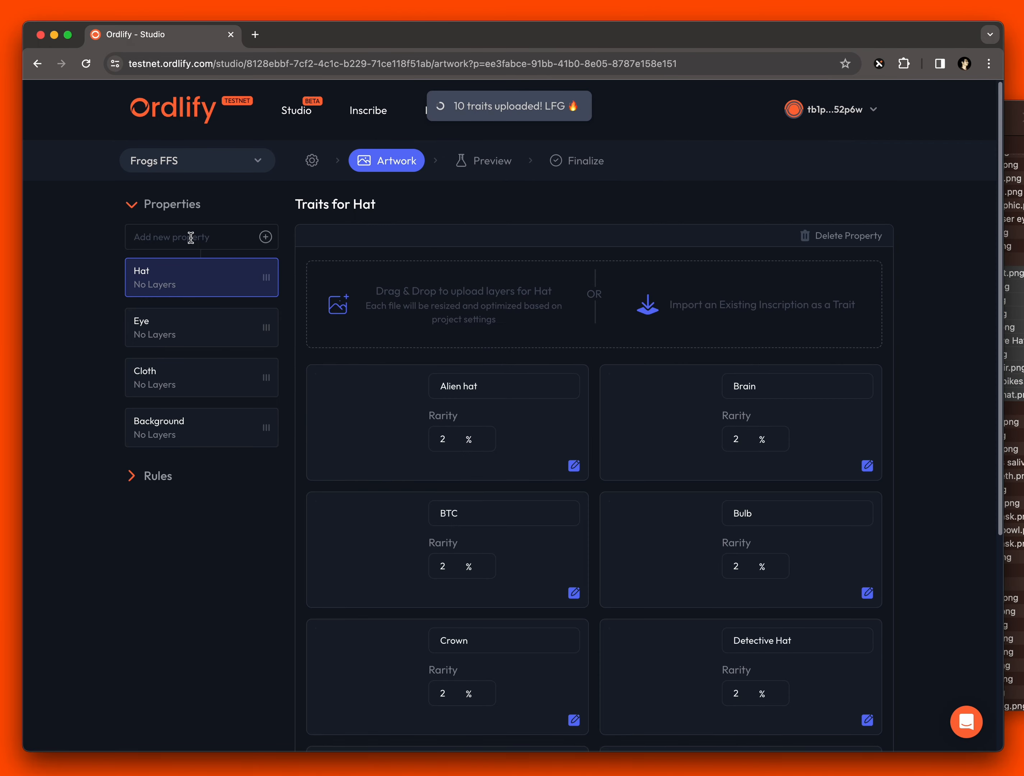
type("Mouth")
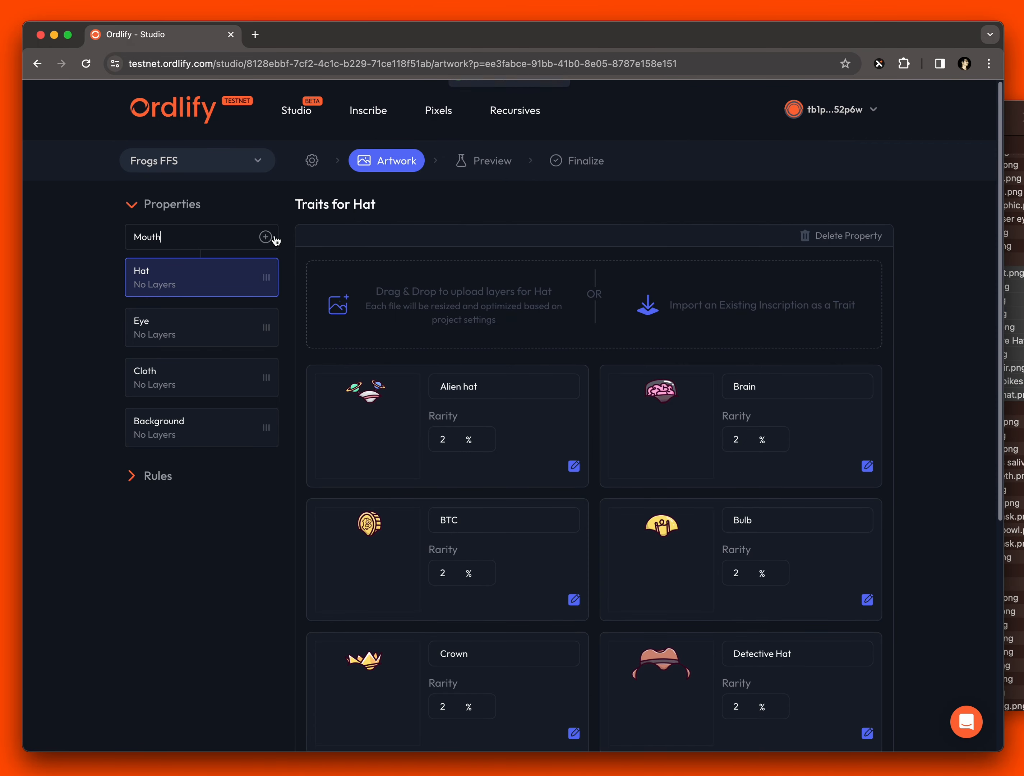
left_click(266, 237)
Step: Upload all images from the Mouth folder, Balloon.png through Teeth.png, as traits of the Mouth property
key("super+Tab")
left_click(975, 425)
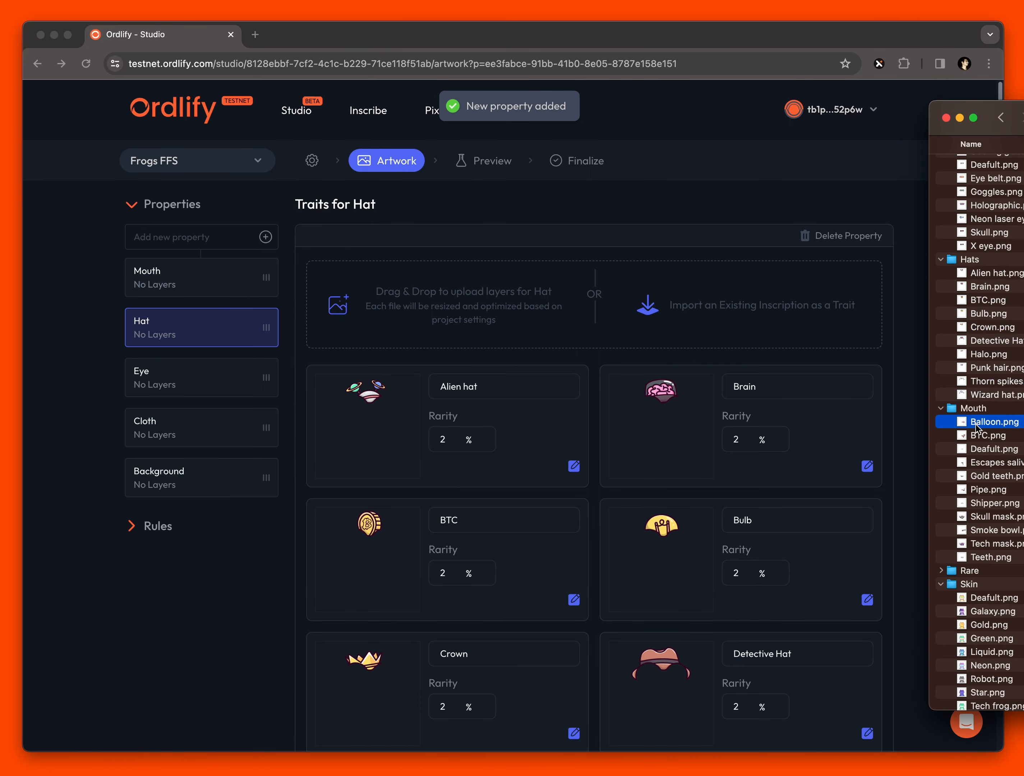
left_click(990, 555, "shift")
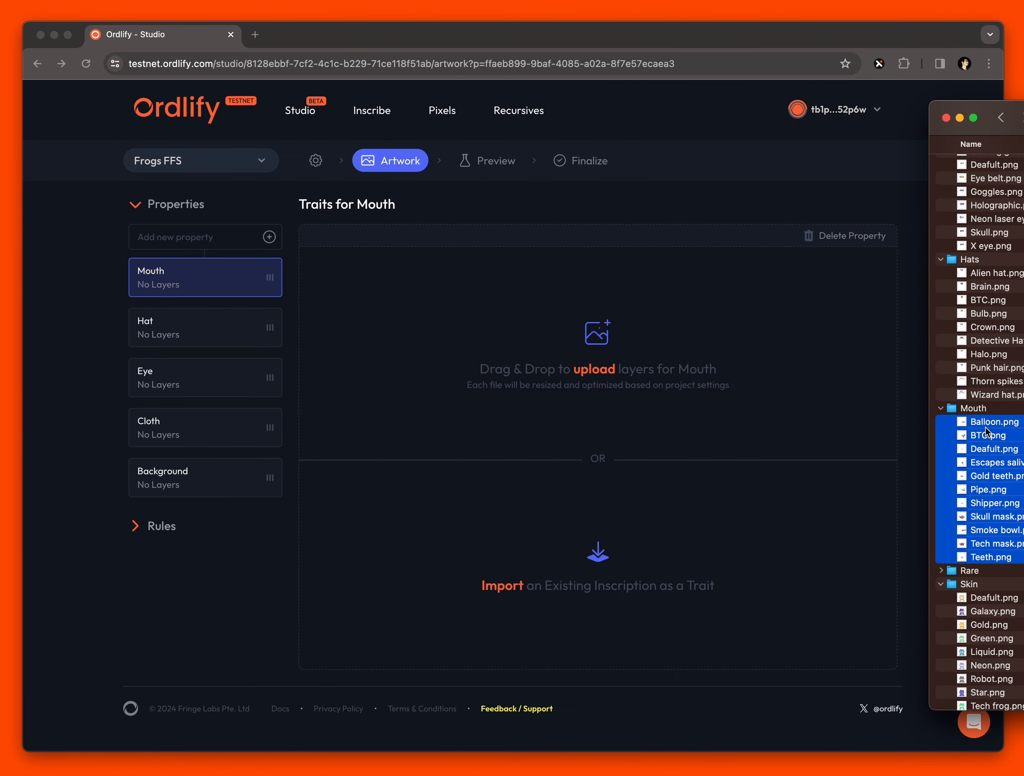
left_click_drag(984, 427, 580, 288)
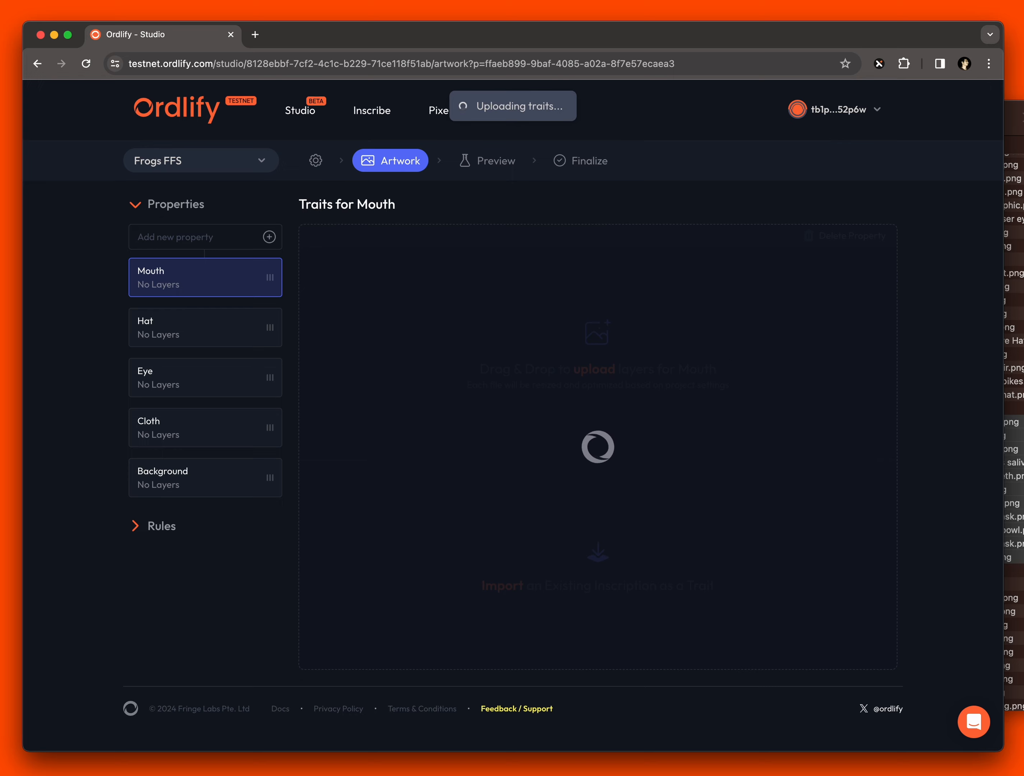
Step: Add a new property named Skin to the project
key("super+Tab")
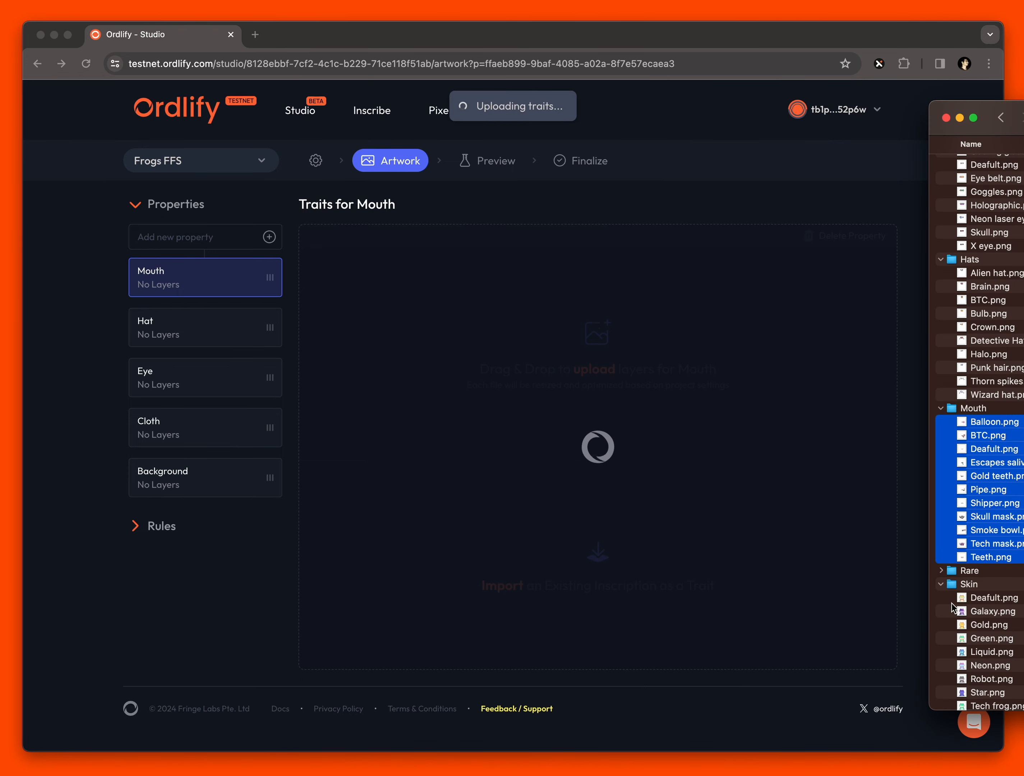
left_click(189, 241)
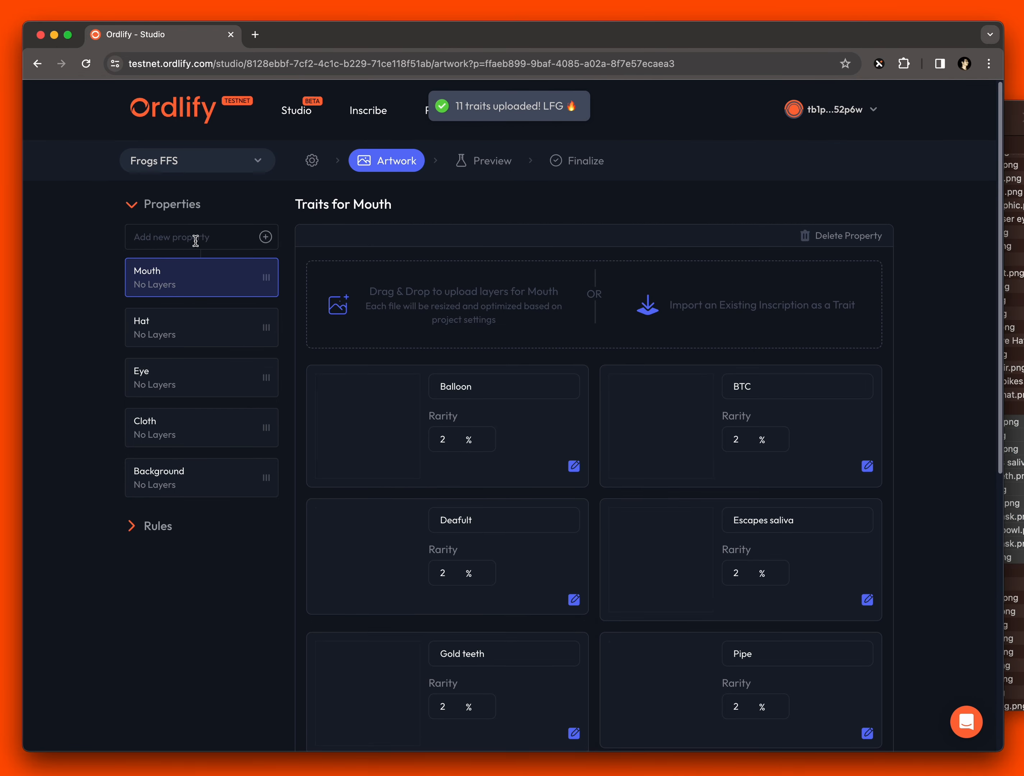
type("Skin")
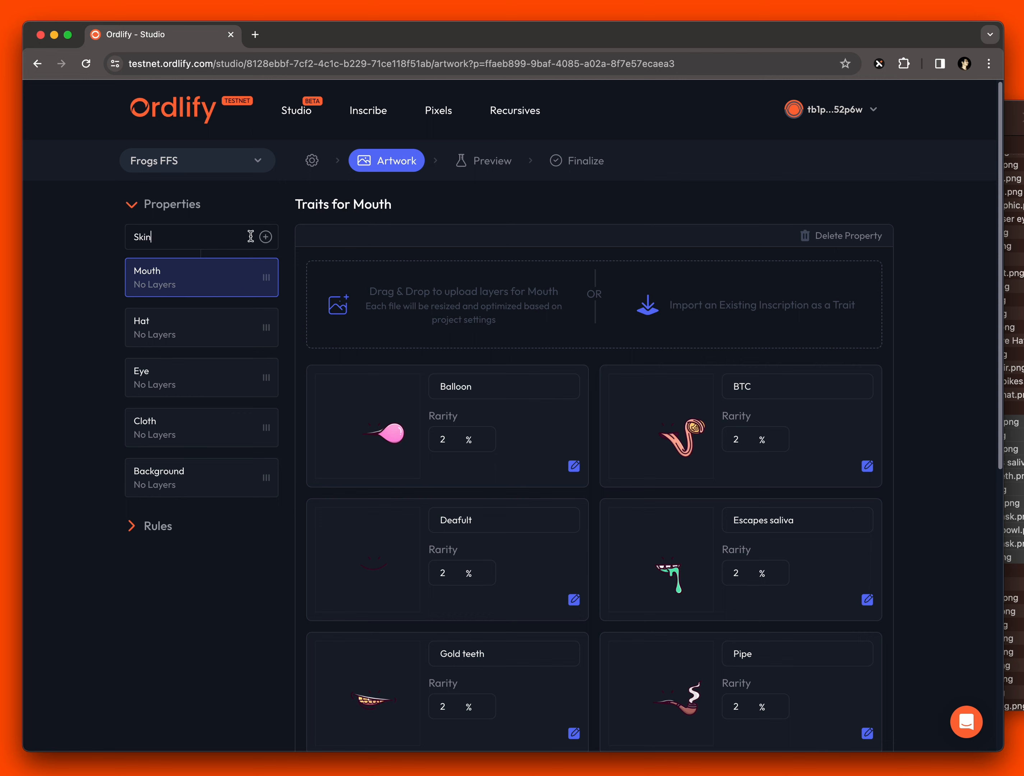
left_click(265, 238)
Step: Upload all images from the Skin folder, Deafult.png through White.png, as traits of the Skin property
key("super+Tab")
scroll(967, 607, "down", 2)
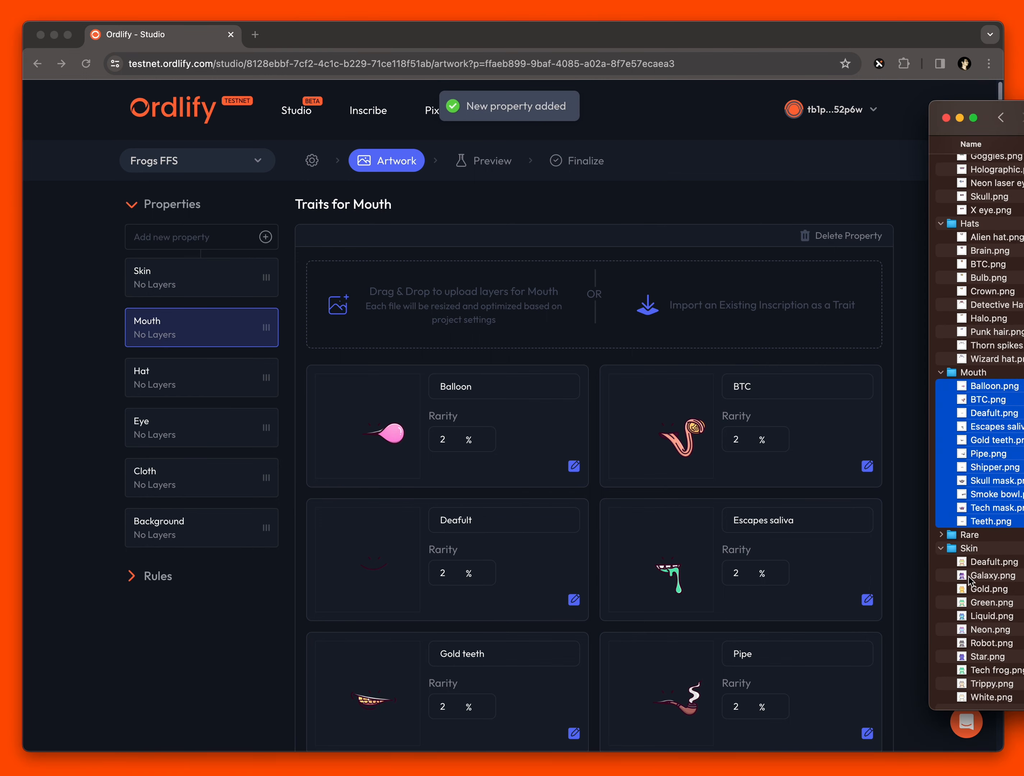
left_click(975, 563)
left_click(978, 698, "shift")
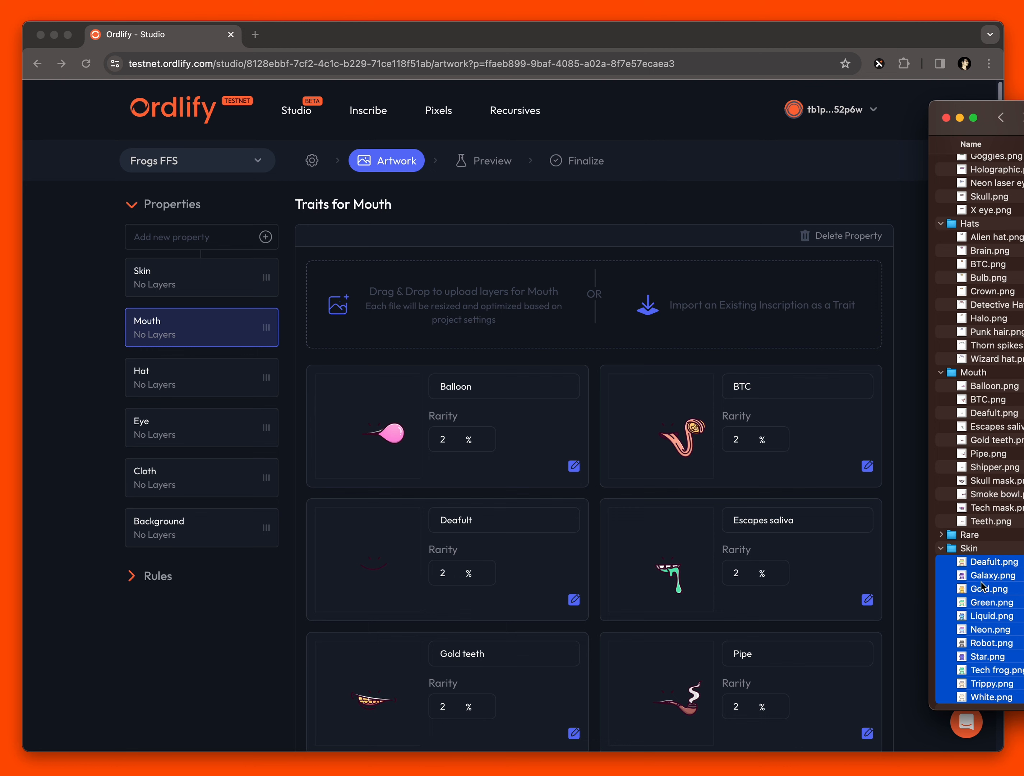
left_click_drag(984, 577, 501, 356)
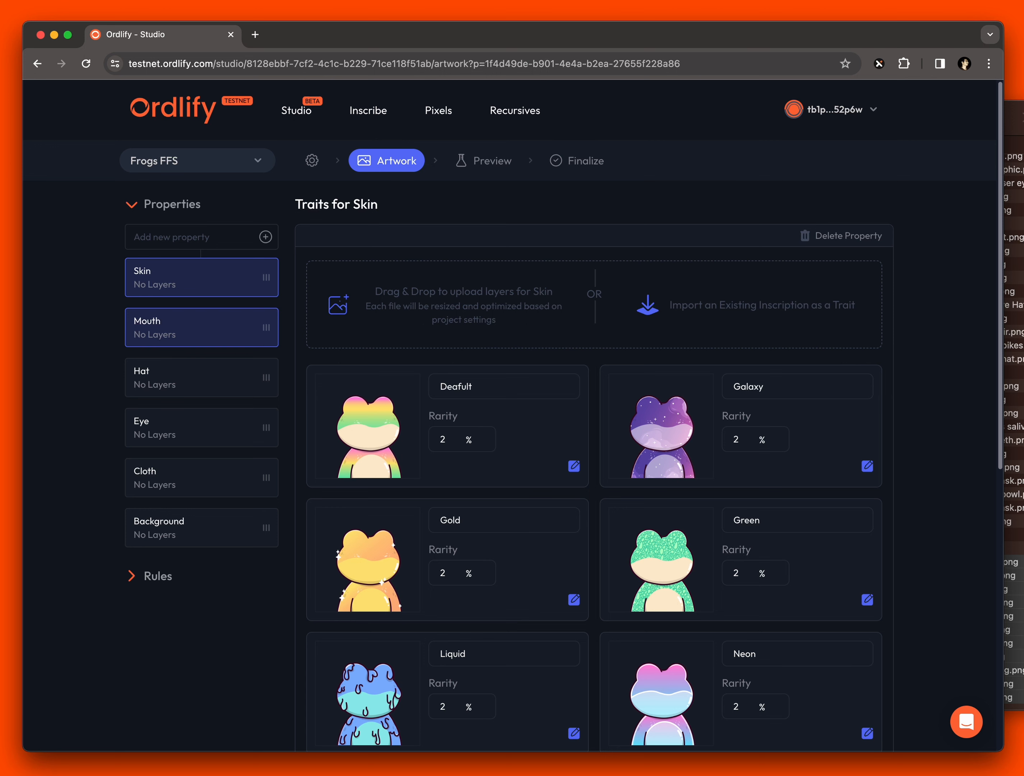
Step: Reorder the properties so that Skin sits directly above Background and Mouth sits directly below Hat
left_click_drag(264, 280, 259, 482)
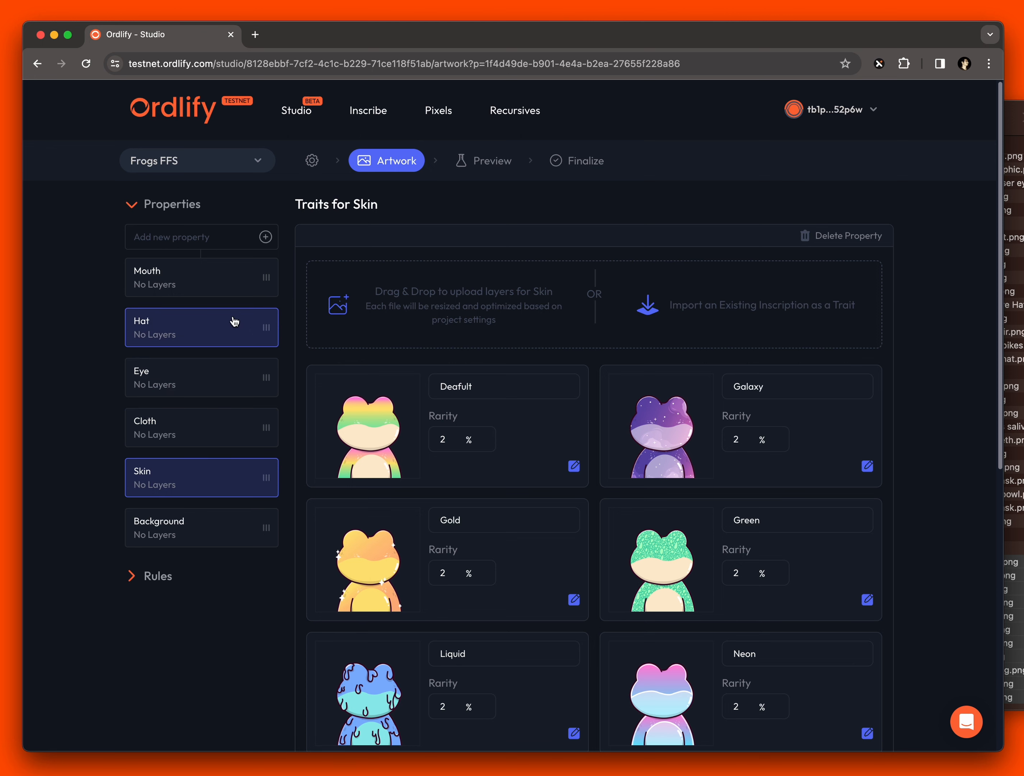
left_click_drag(265, 277, 268, 340)
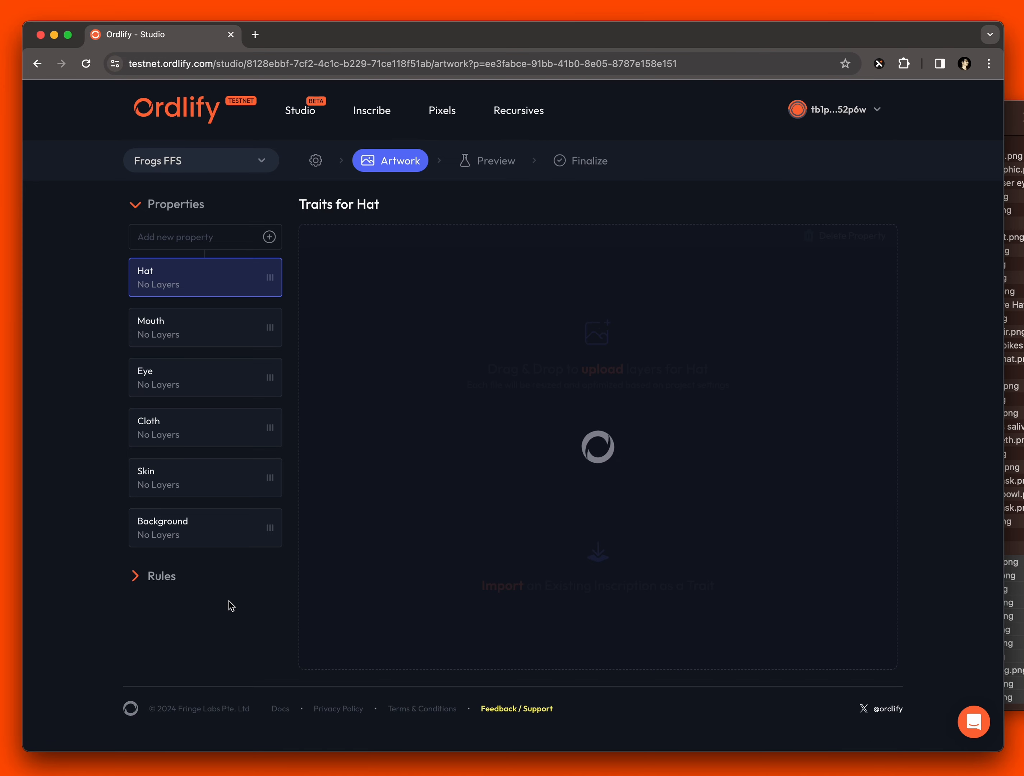
Step: Add a rule that the Space background trait never mixes with the Star skin trait
left_click(159, 578)
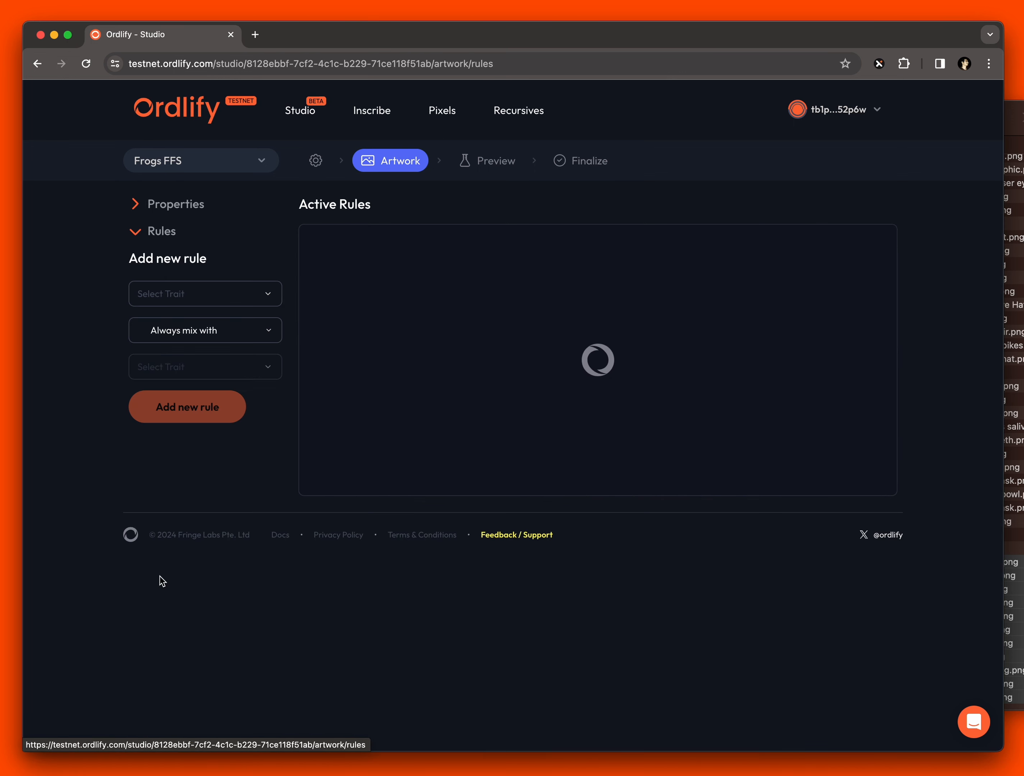
left_click(260, 298)
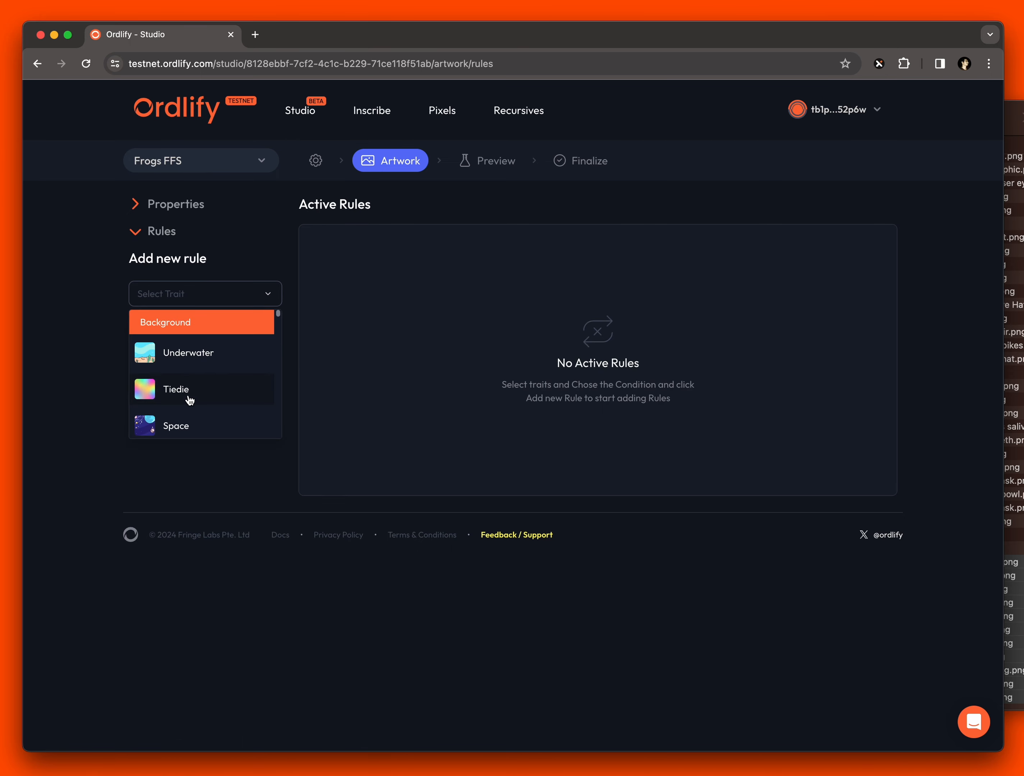
left_click(183, 424)
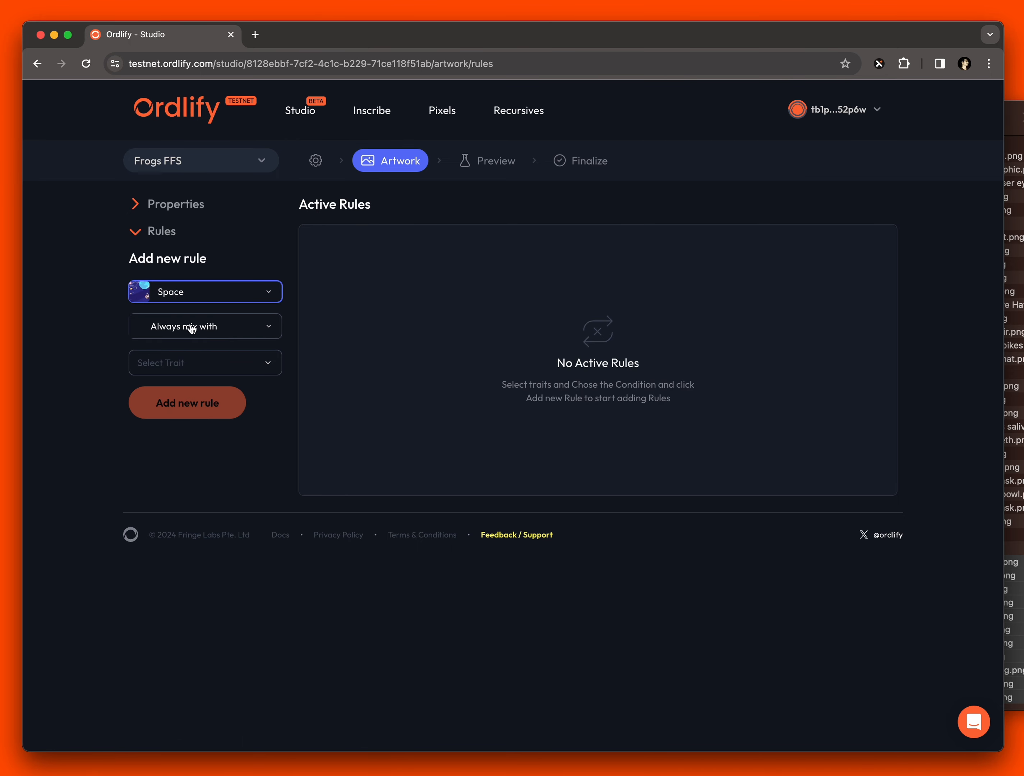
left_click(172, 326)
left_click(171, 387)
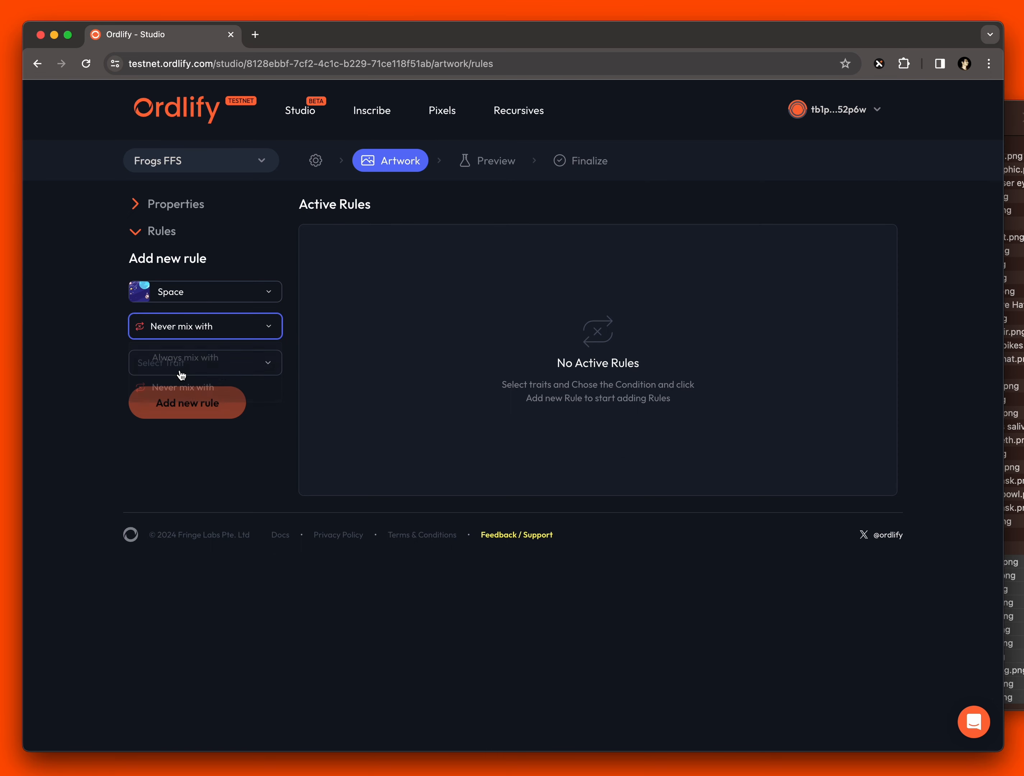
left_click(227, 364)
scroll(203, 470, "down", 1)
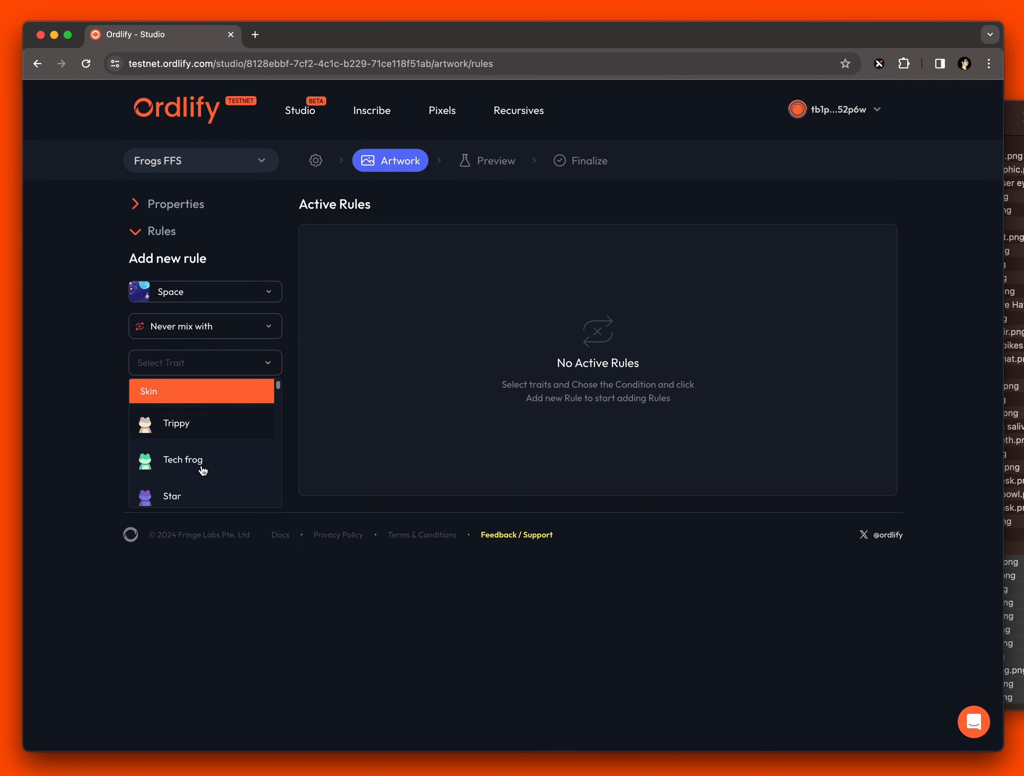
scroll(188, 476, "down", 1)
left_click(170, 476)
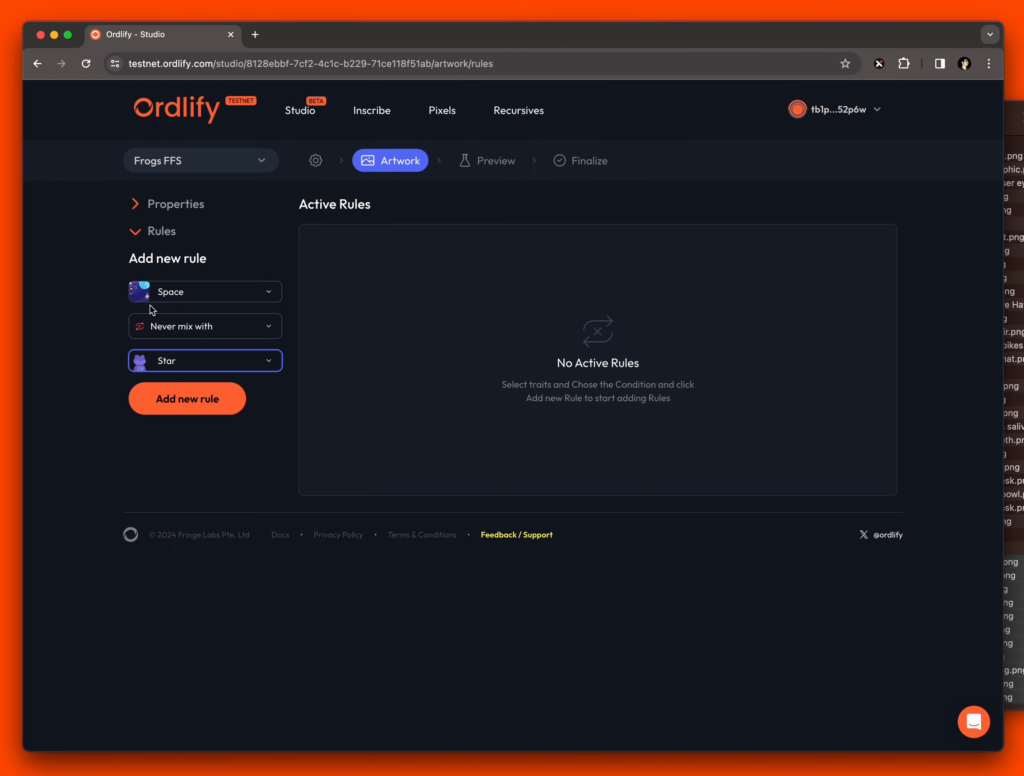
left_click(192, 406)
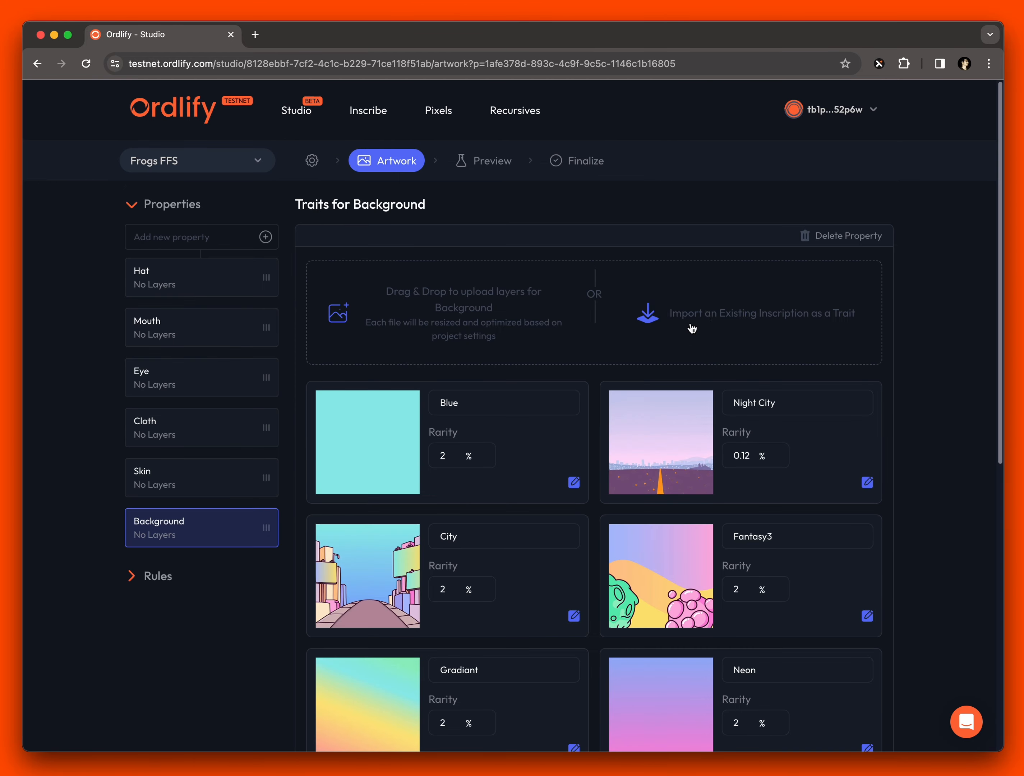
Step: Start importing an existing inscription as a Background trait and copy the ID of inscription 60464489 from ord.io in a new browser tab
left_click(692, 324)
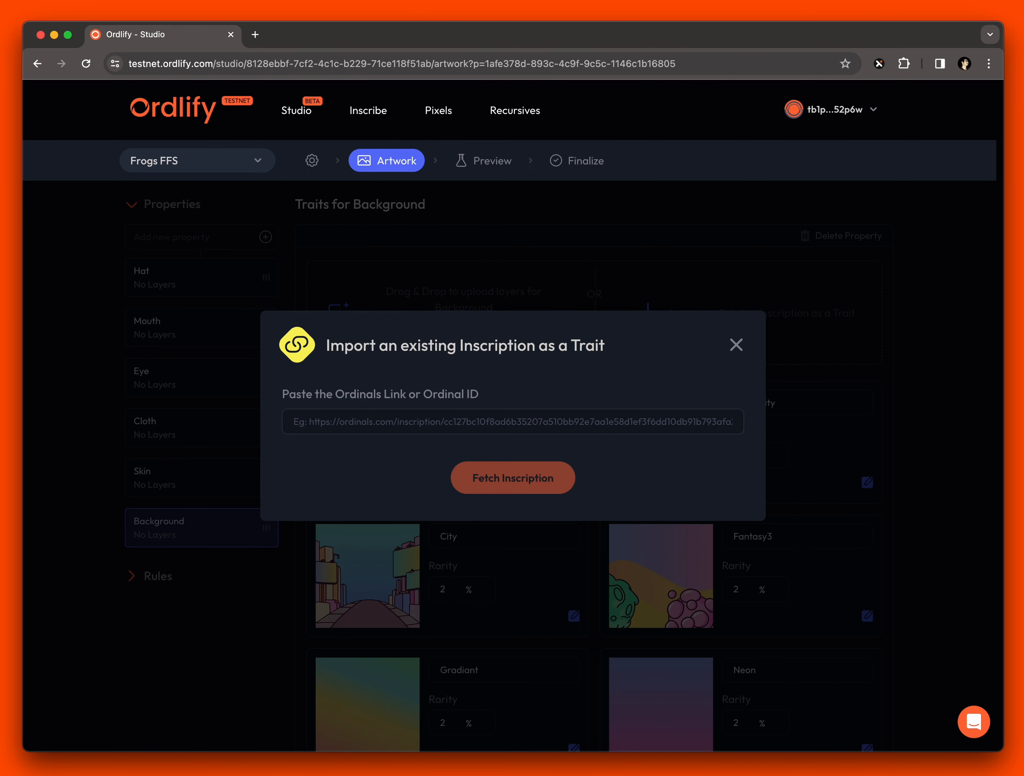
key("super+Tab")
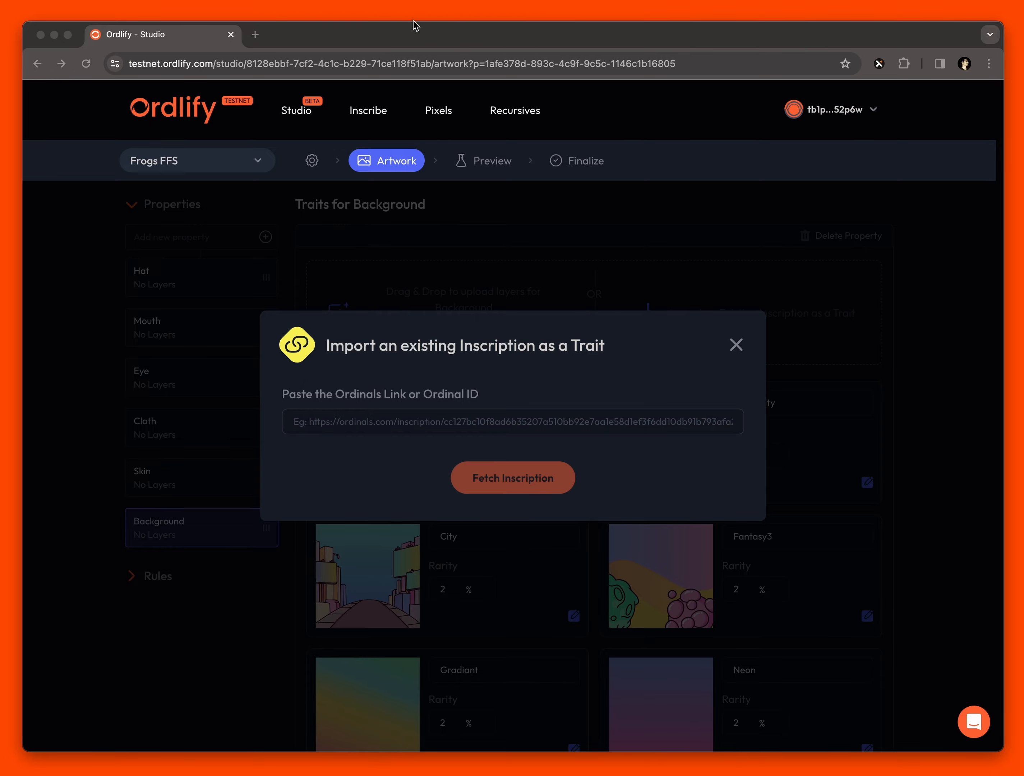
left_click(255, 35)
key("super+v")
key("Return")
left_click(595, 276)
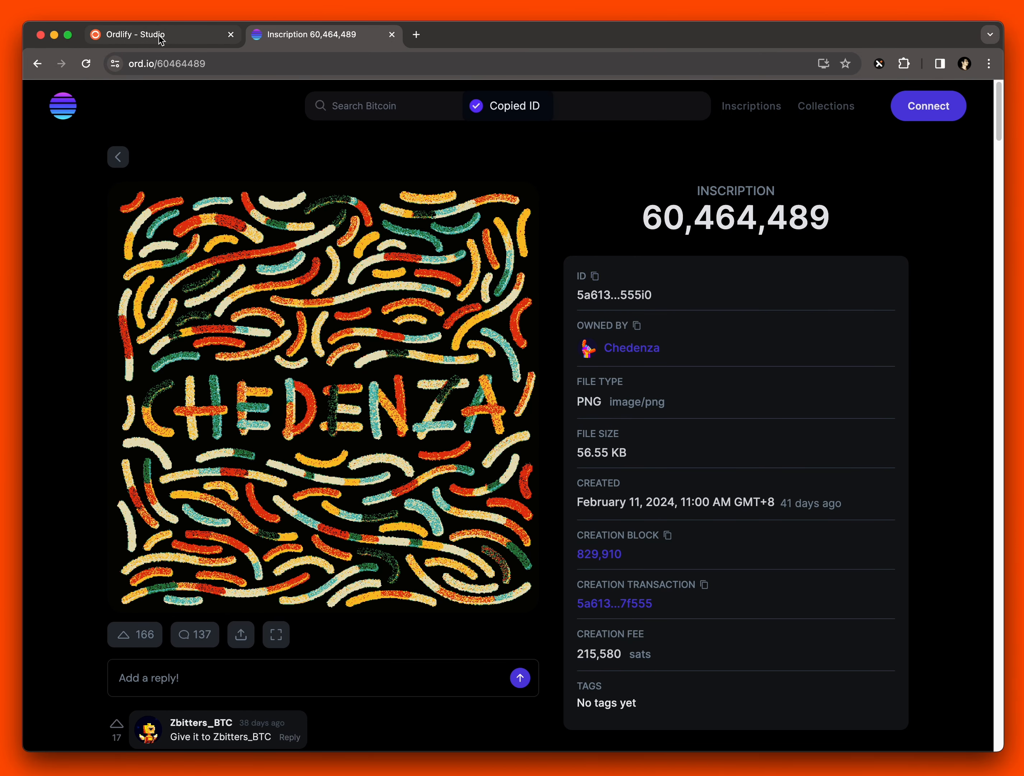
Step: Back in Ordlify Studio, fetch the inscription by its copied ID and import it as a Background trait named Squiggles
left_click(160, 38)
left_click(488, 430)
key("super+v")
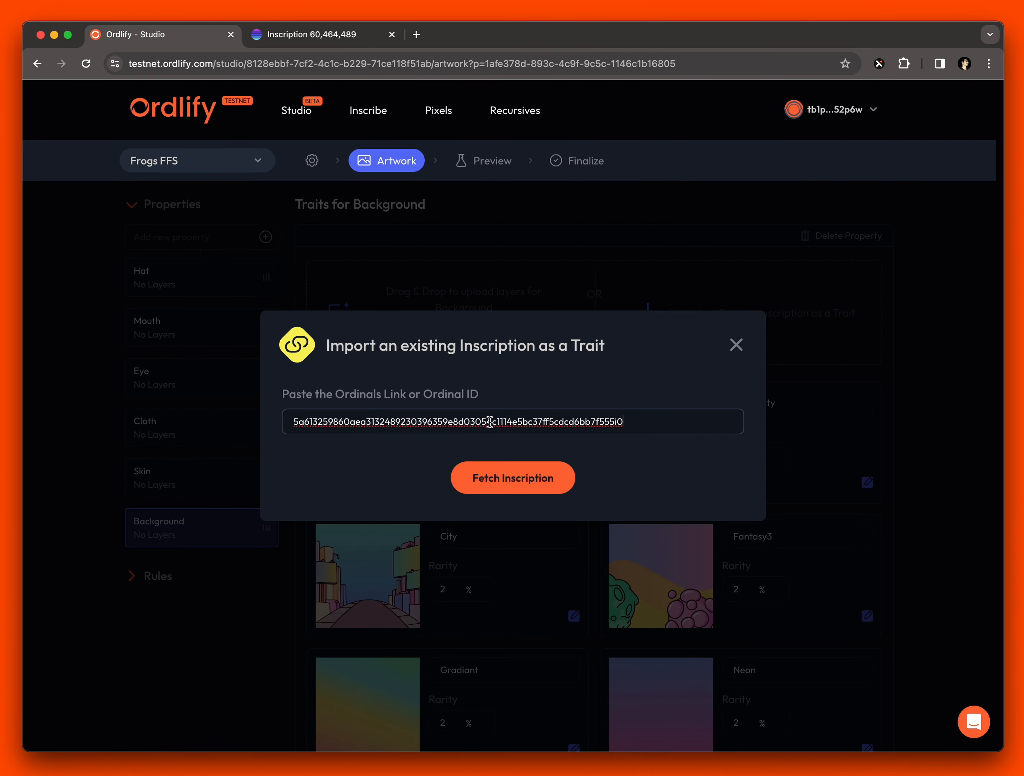
left_click(523, 478)
left_click(385, 375)
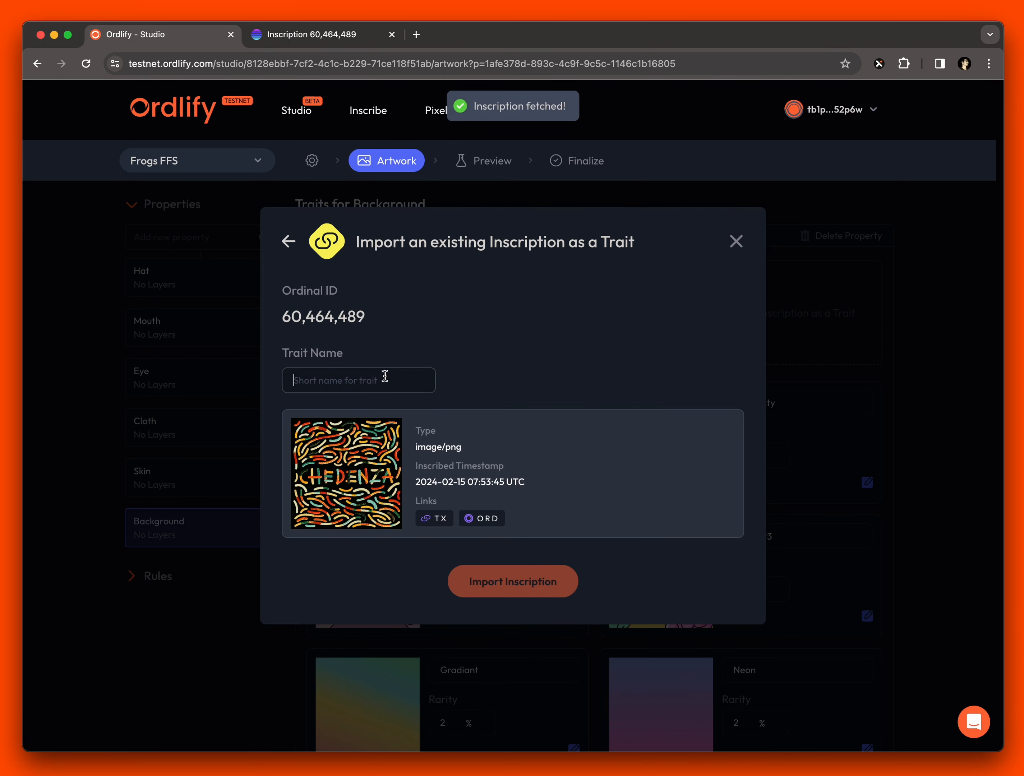
type("Squiggles")
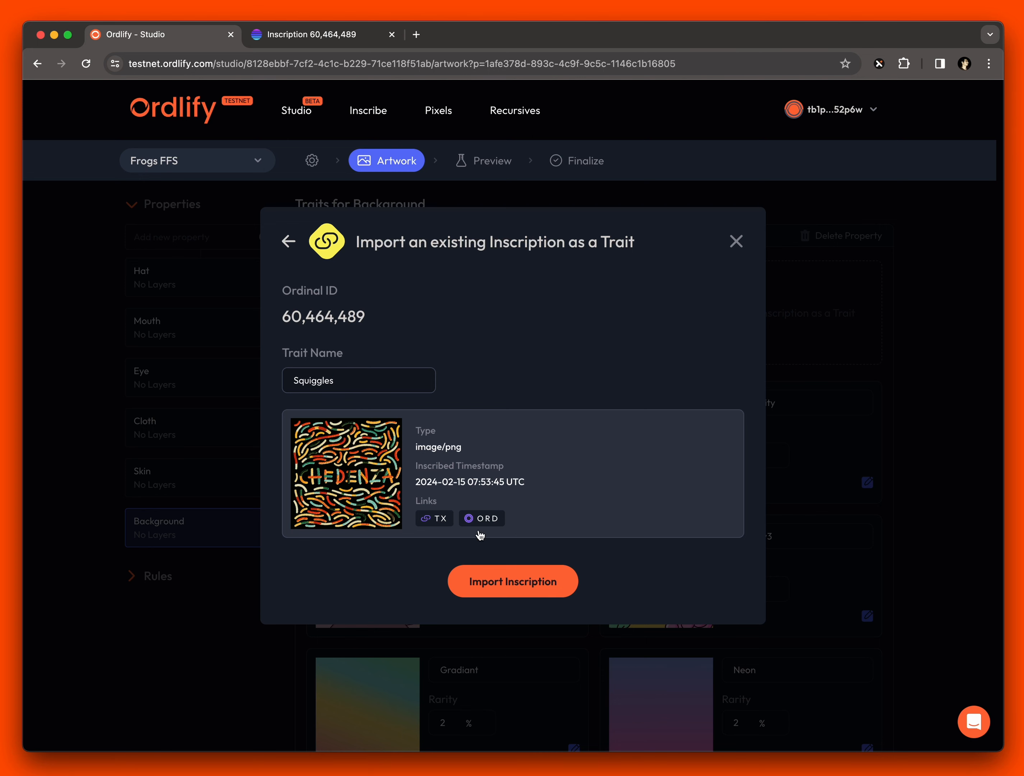
left_click(521, 590)
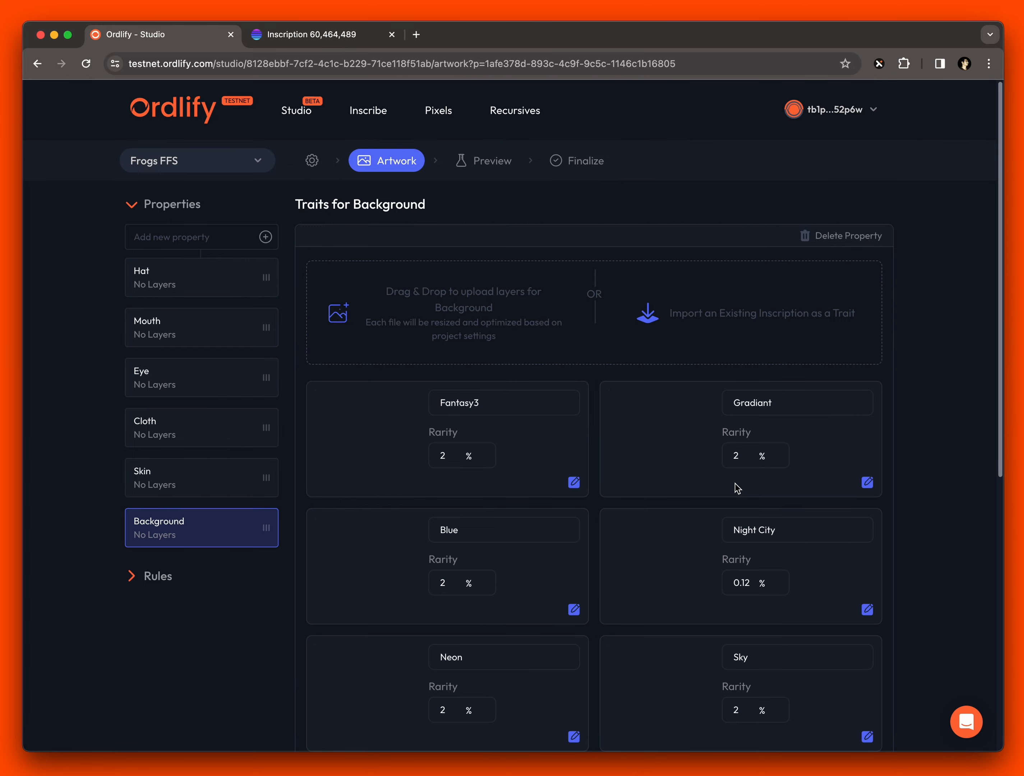
Step: Set the rarity of the Squiggles background trait to 10% and save it
scroll(735, 488, "down", 10)
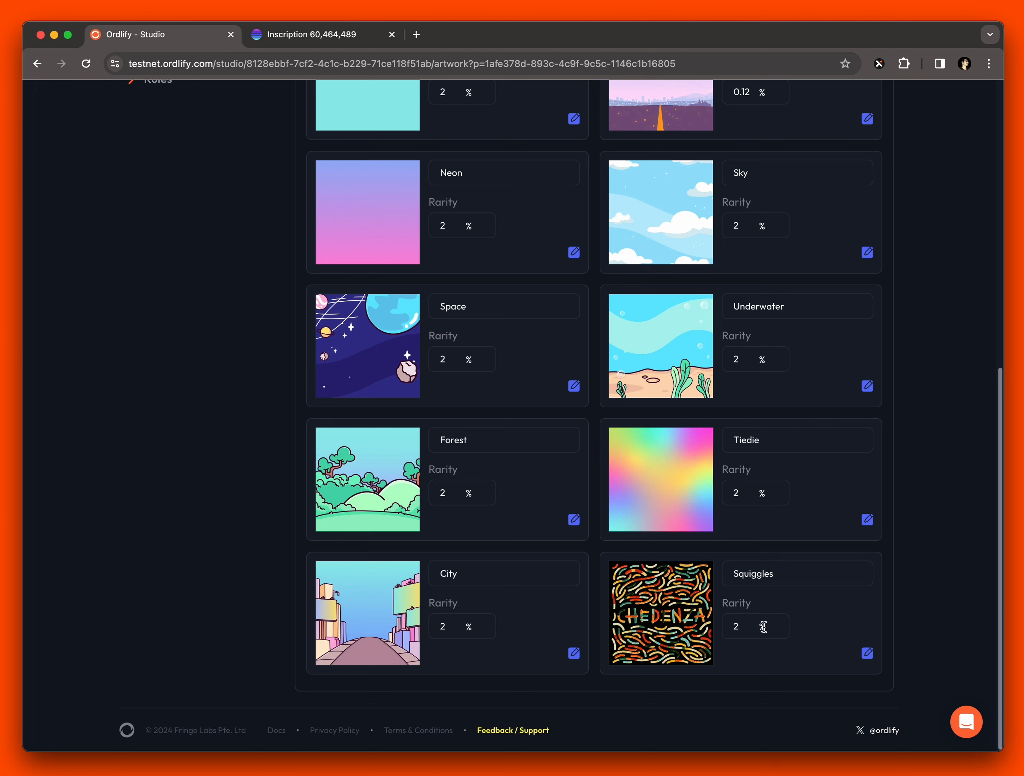
left_click(867, 653)
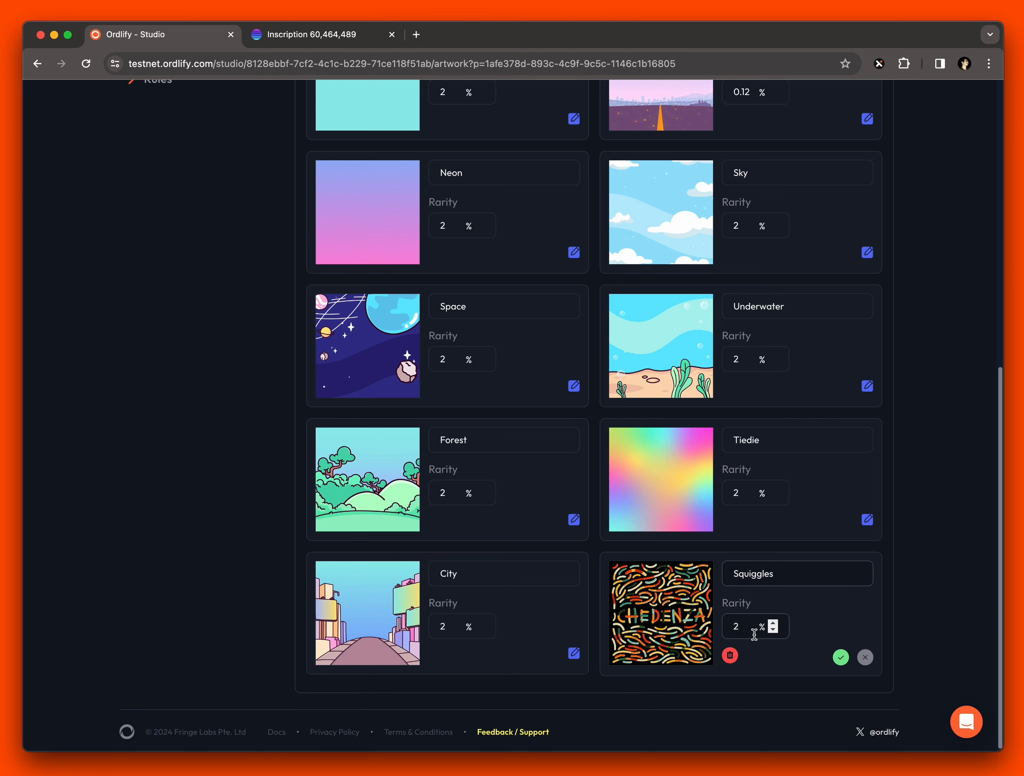
left_click_drag(743, 628, 689, 625)
left_click_drag(753, 625, 723, 623)
type("10")
left_click(841, 657)
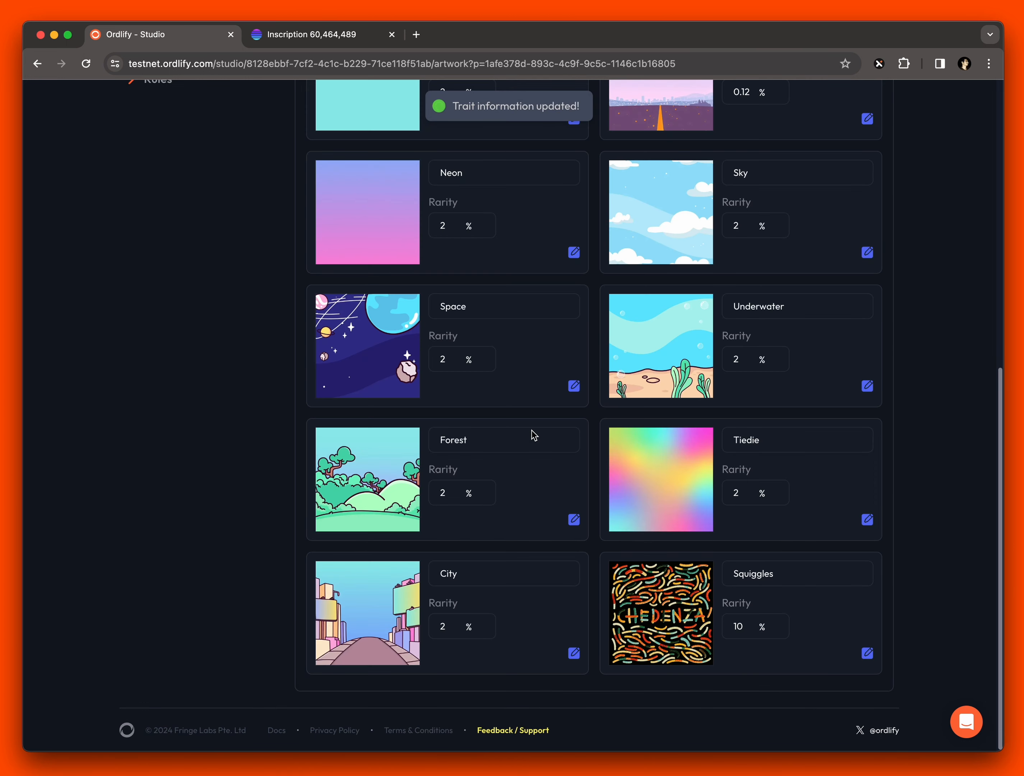
Step: Generate the first preview of the Frogs FFS collection and look through the generated frogs
scroll(544, 558, "up", 10)
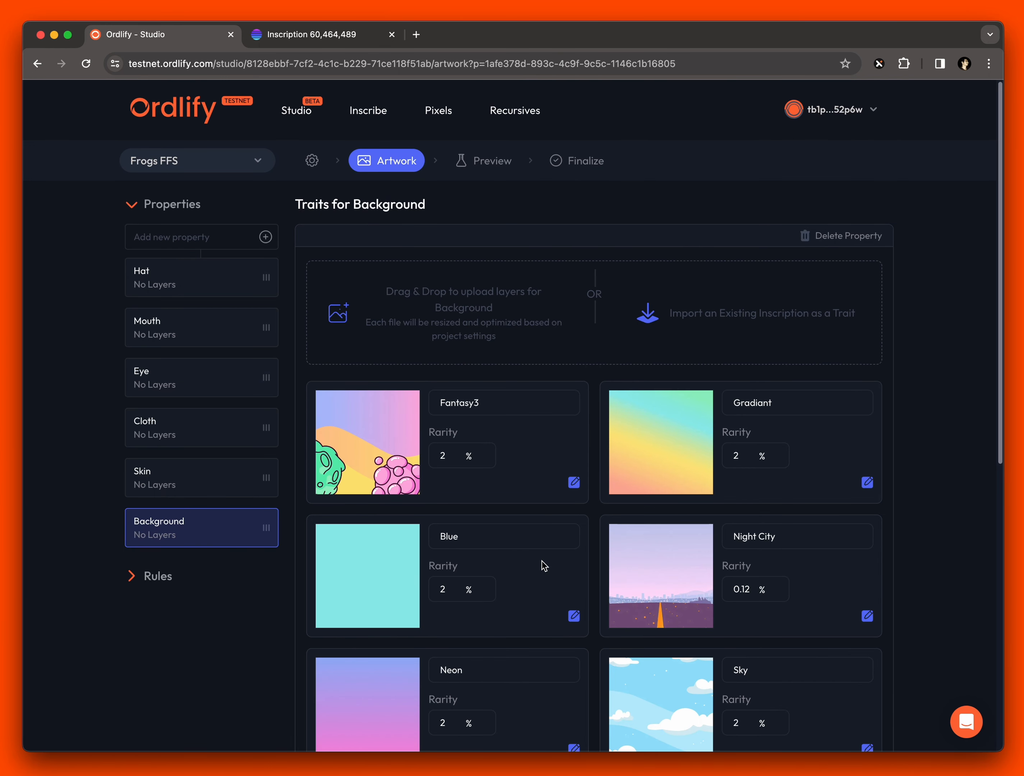
left_click(498, 163)
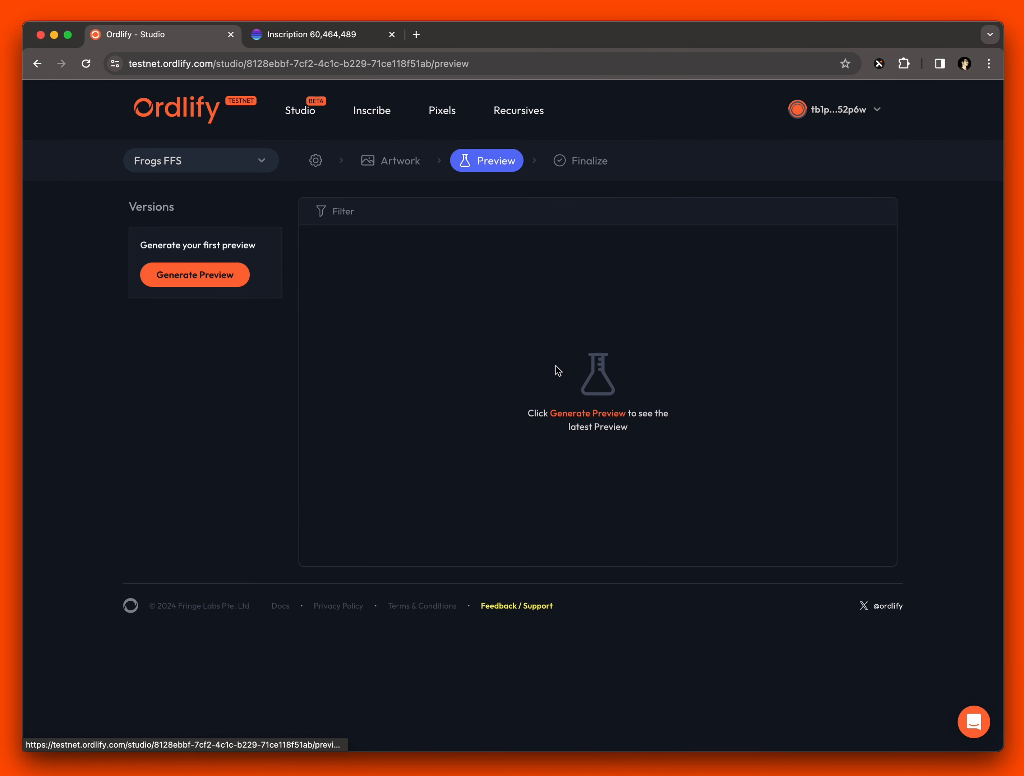
left_click(209, 285)
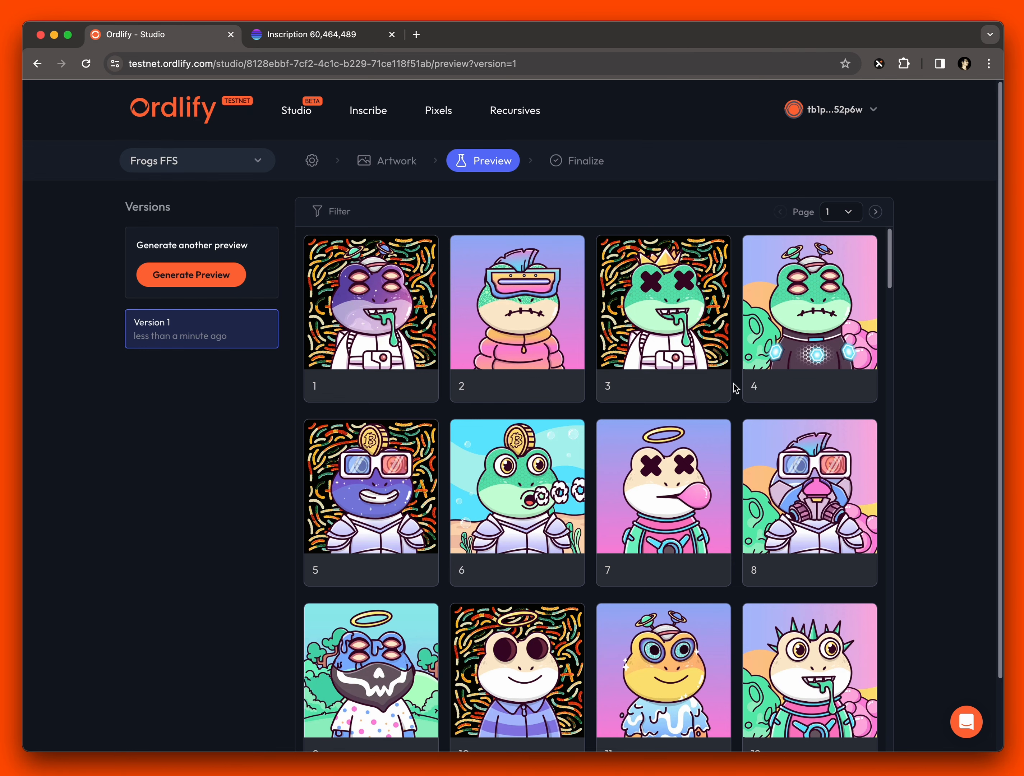
scroll(734, 388, "down", 20)
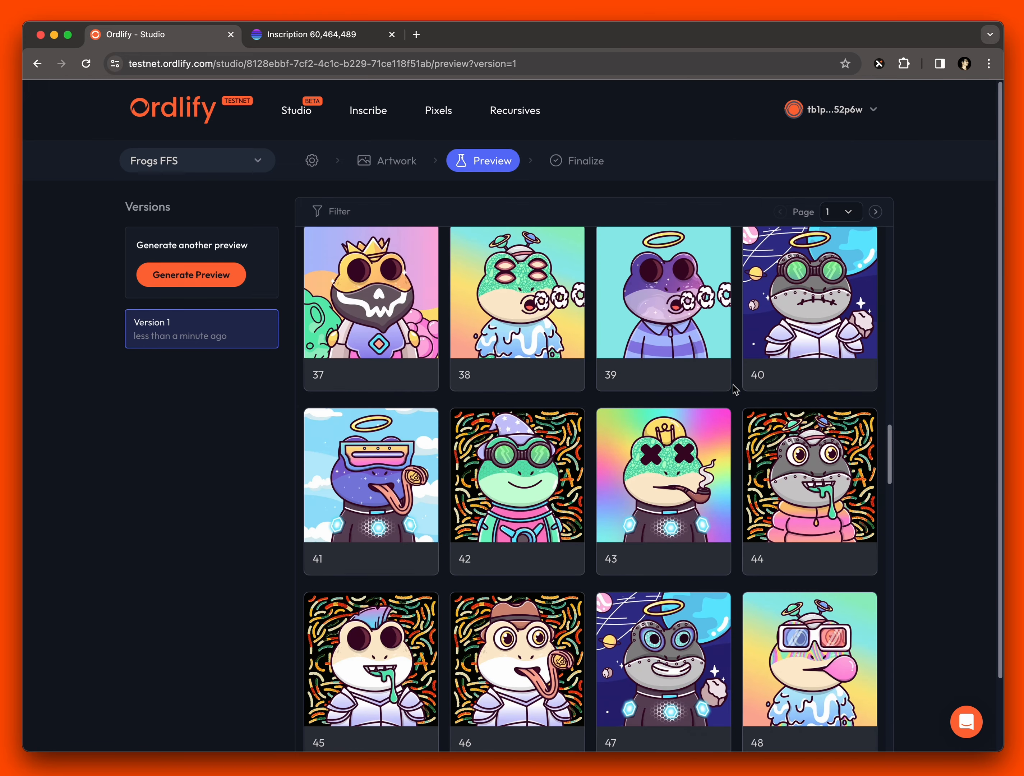
Step: Browse the first page of generated frogs down to number 100 and check the page list
scroll(733, 388, "down", 20)
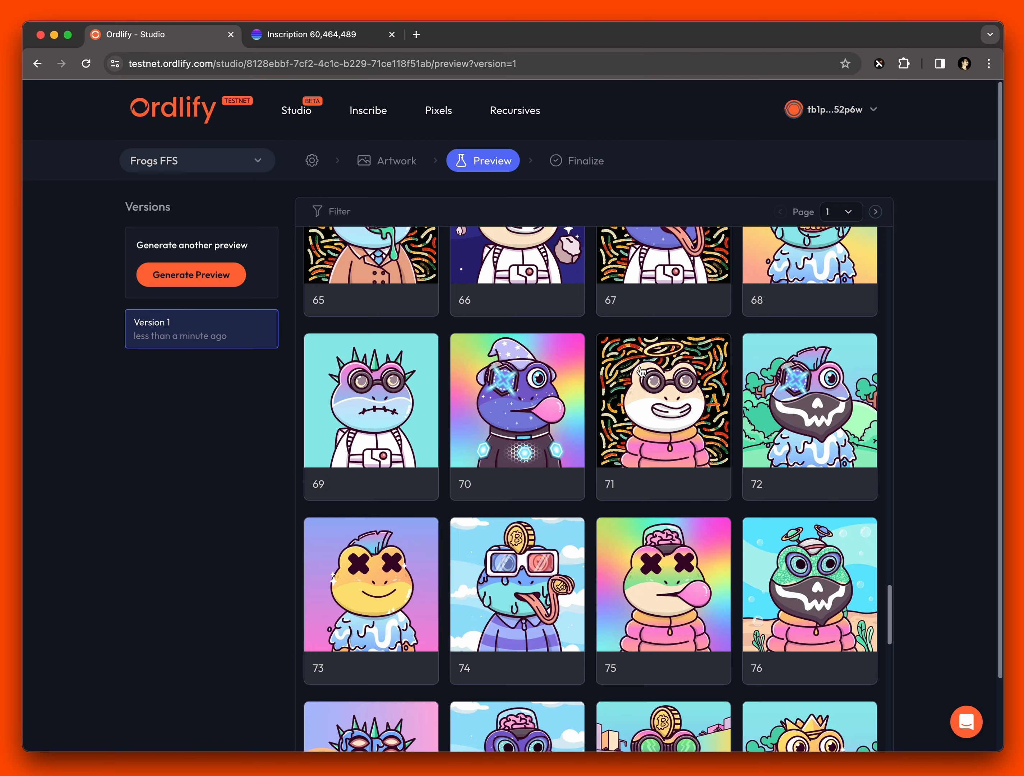
scroll(624, 422, "down", 20)
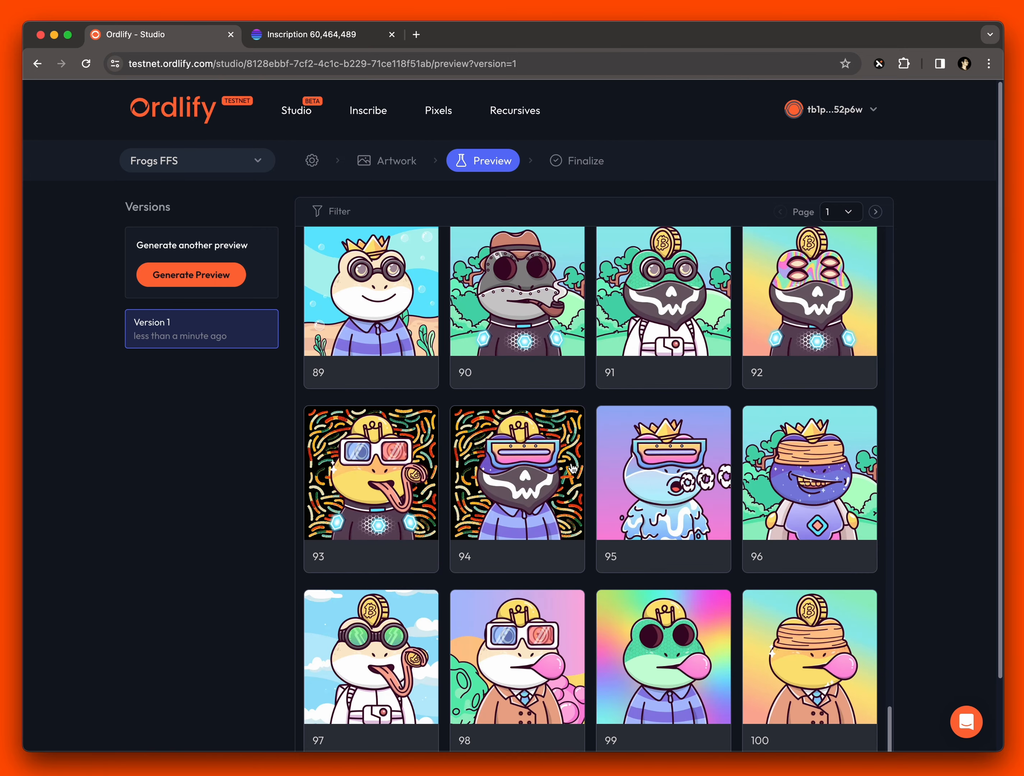
scroll(496, 514, "up", 20)
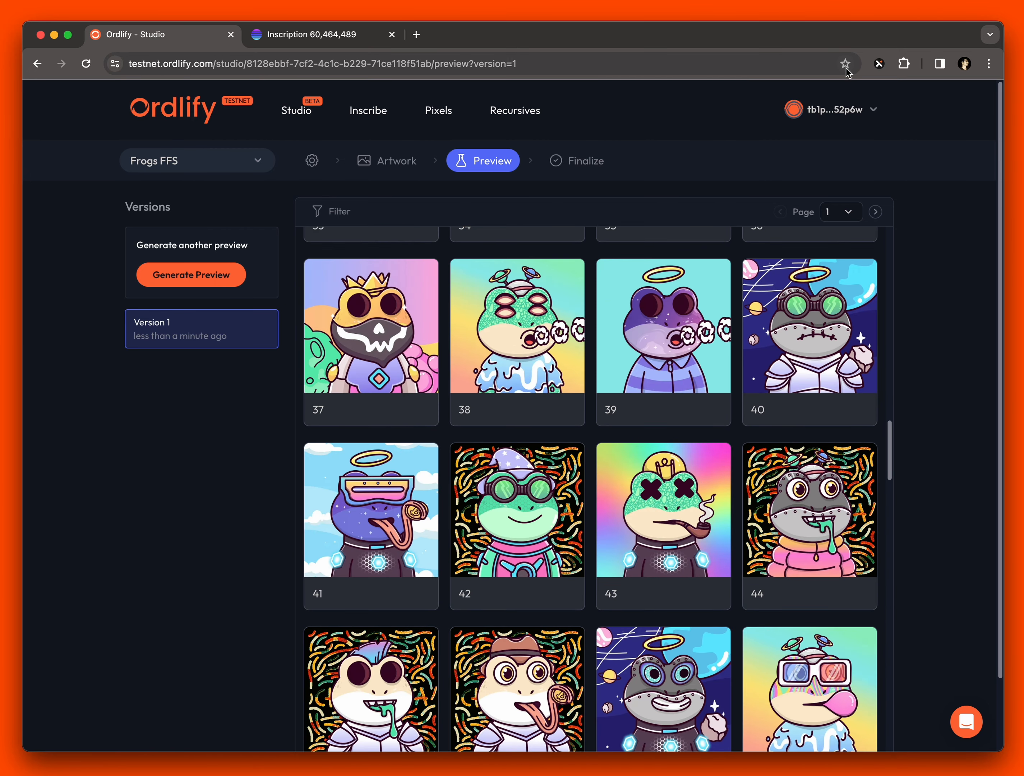
left_click_drag(892, 436, 856, 275)
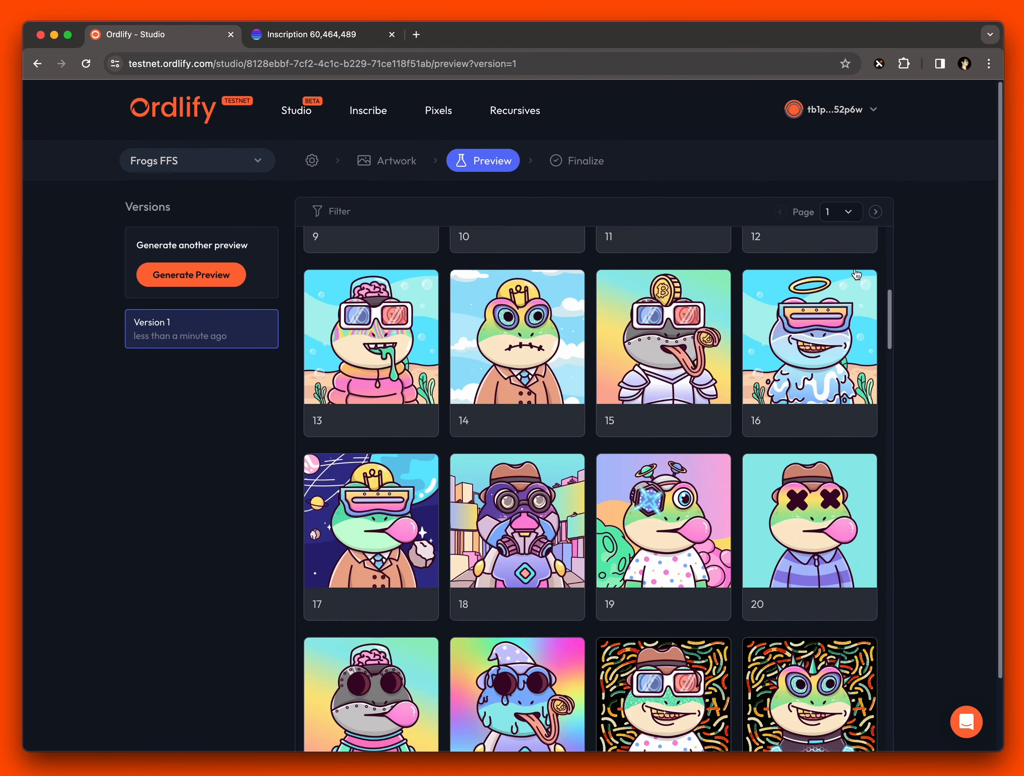
left_click(837, 216)
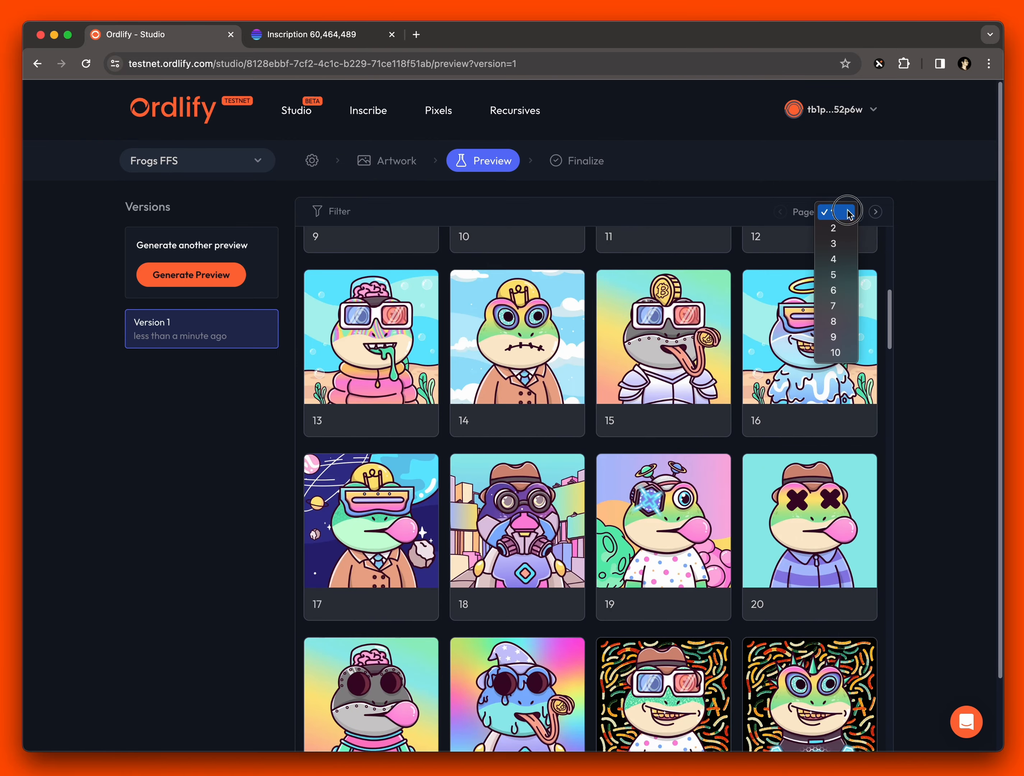
left_click(576, 214)
scroll(550, 571, "down", 1)
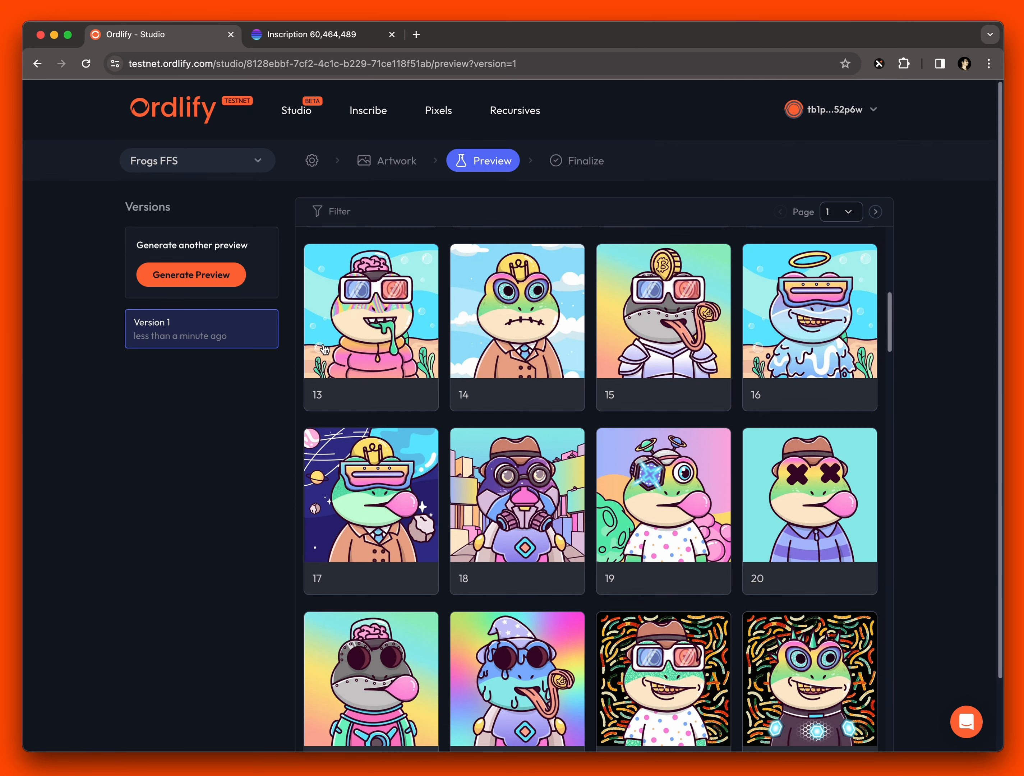
Step: Change the background of frog 1 in the preview to Sky and update its traits
scroll(366, 328, "up", 10)
left_click(409, 313)
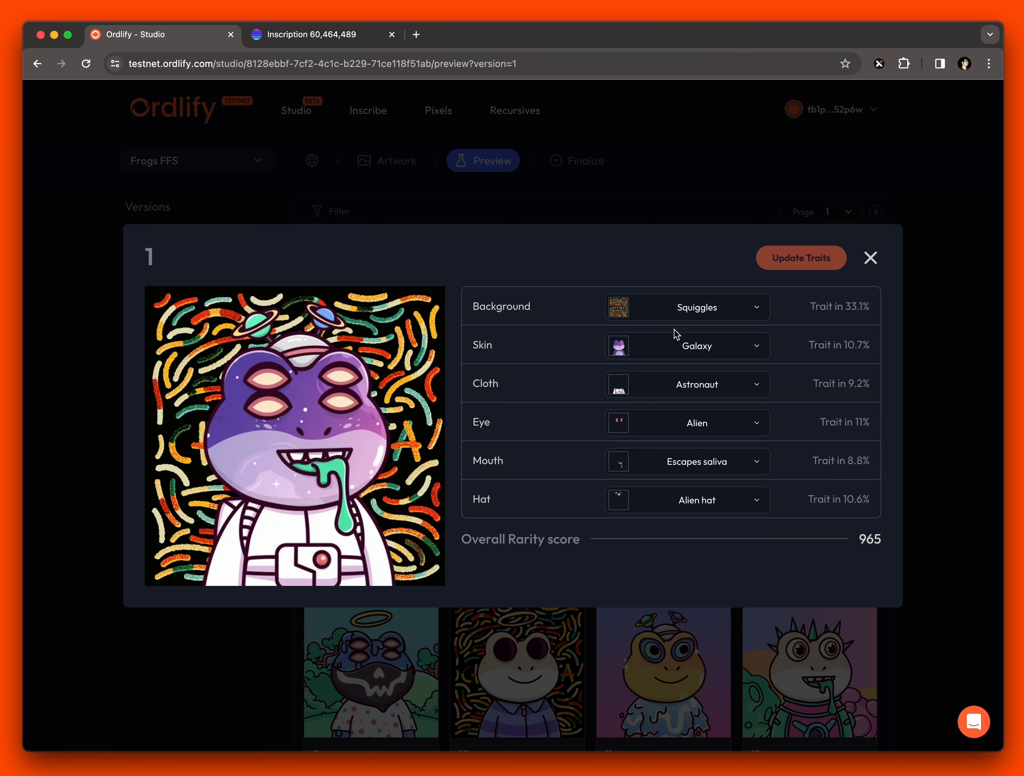
left_click(719, 305)
scroll(654, 392, "down", 2)
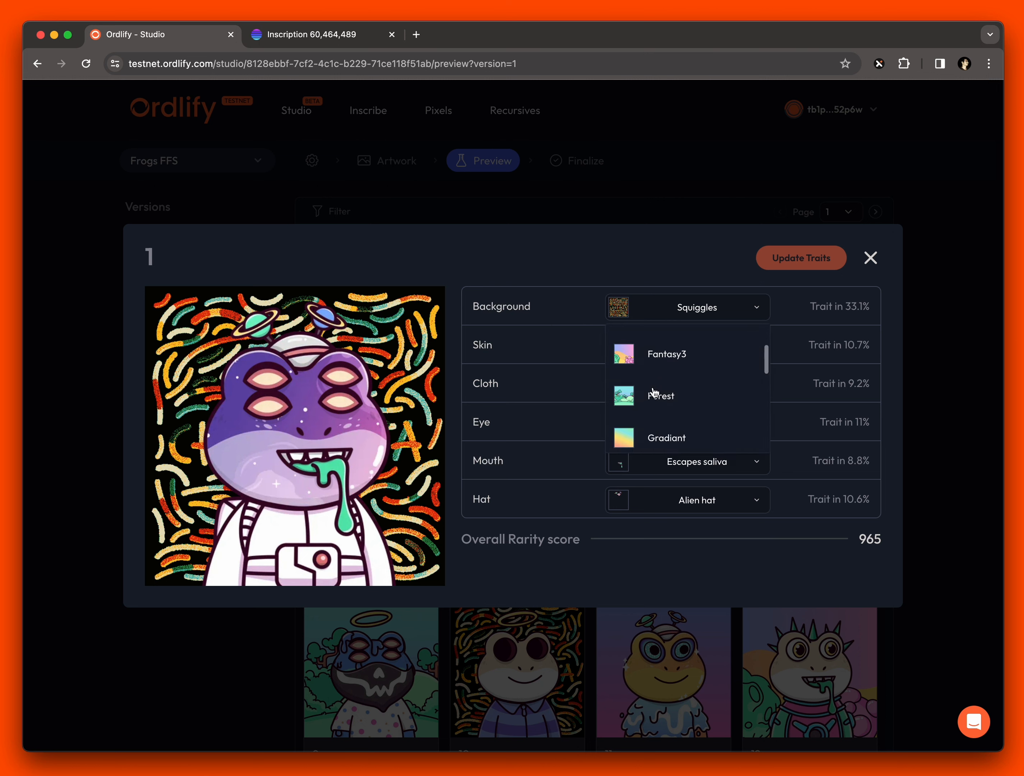
scroll(653, 393, "down", 3)
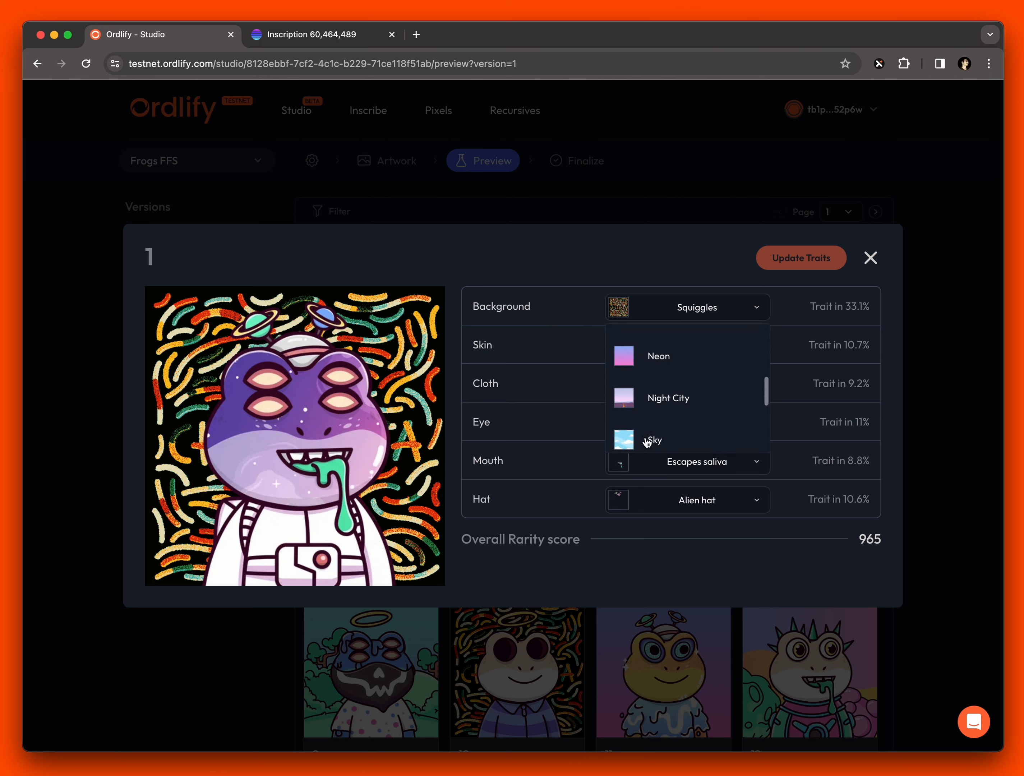
left_click(661, 443)
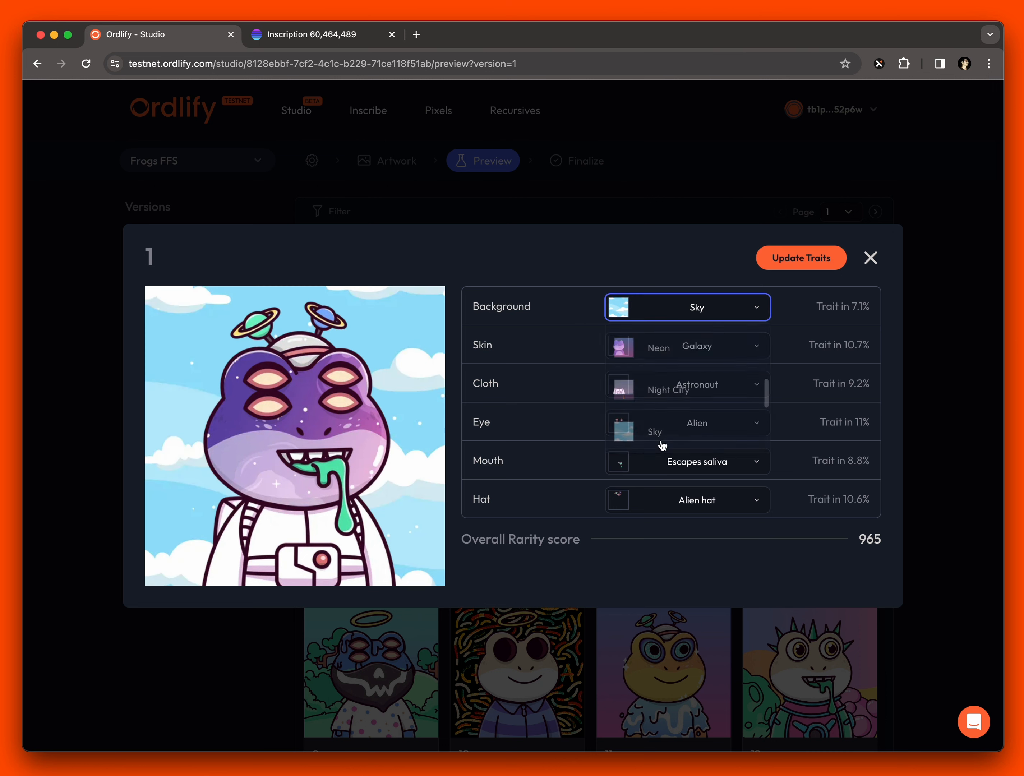
left_click(797, 262)
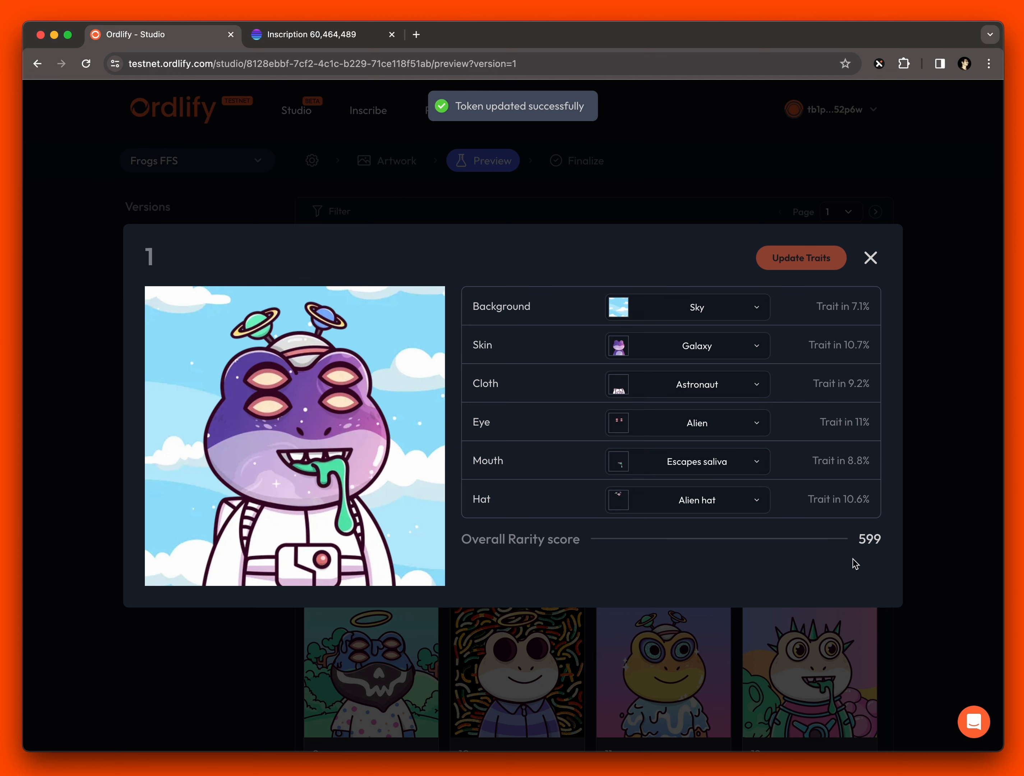
left_click(870, 257)
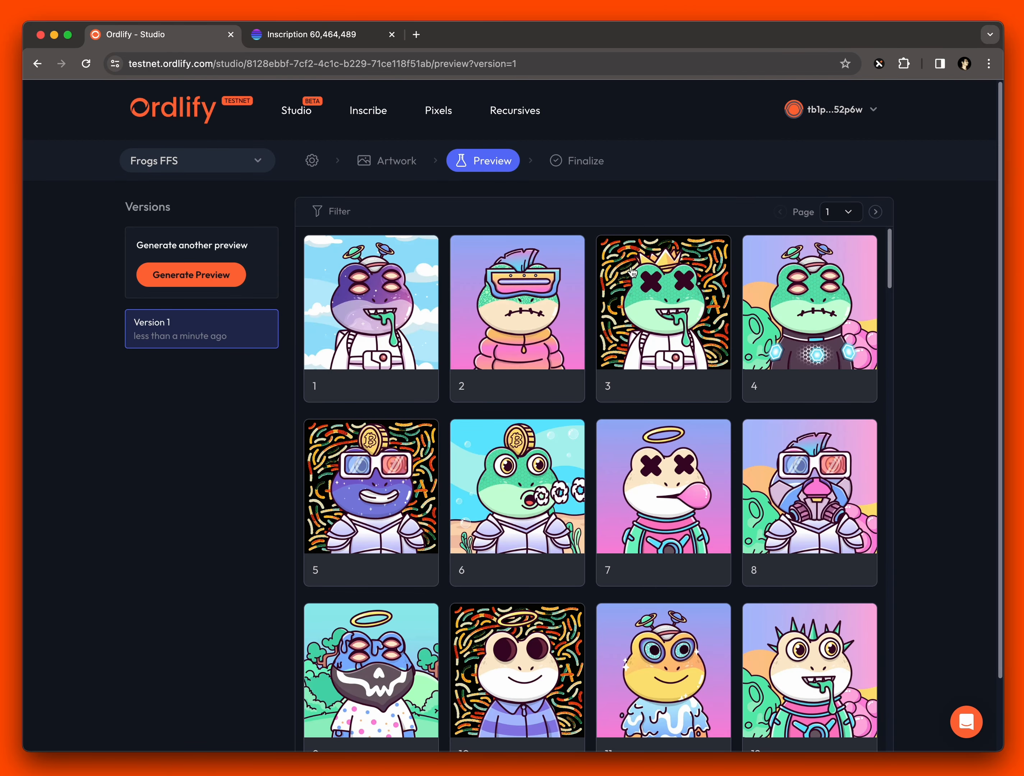
Step: Delete the Squiggles trait from the Background property in the collection's artwork
left_click(413, 162)
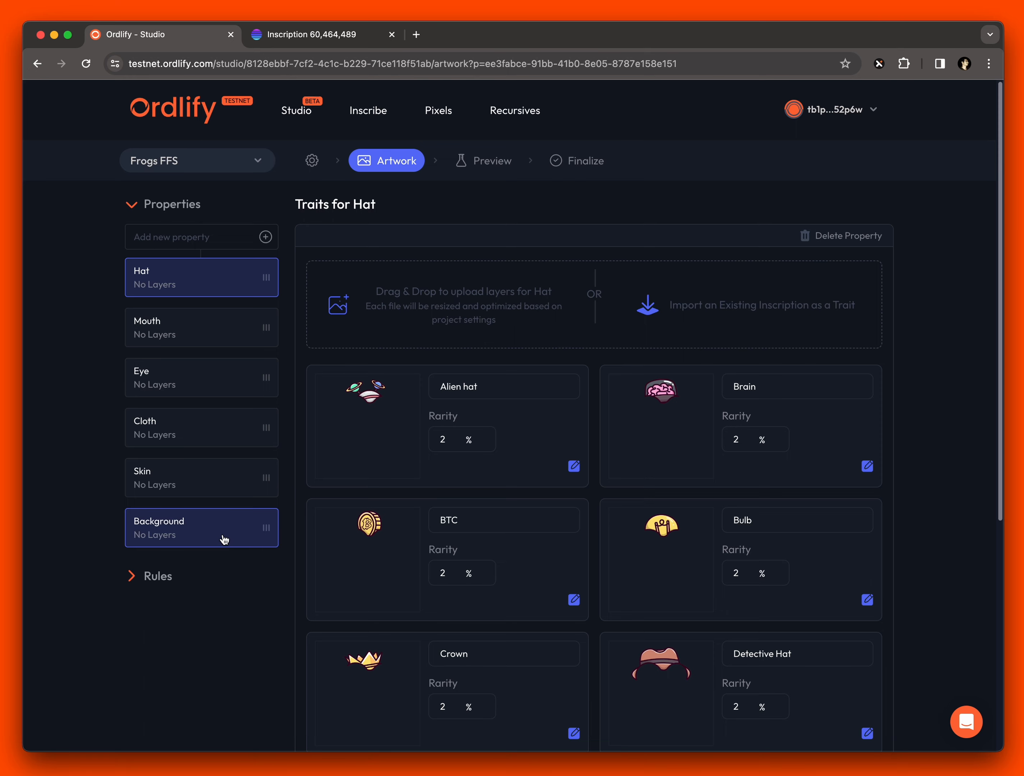
left_click(224, 539)
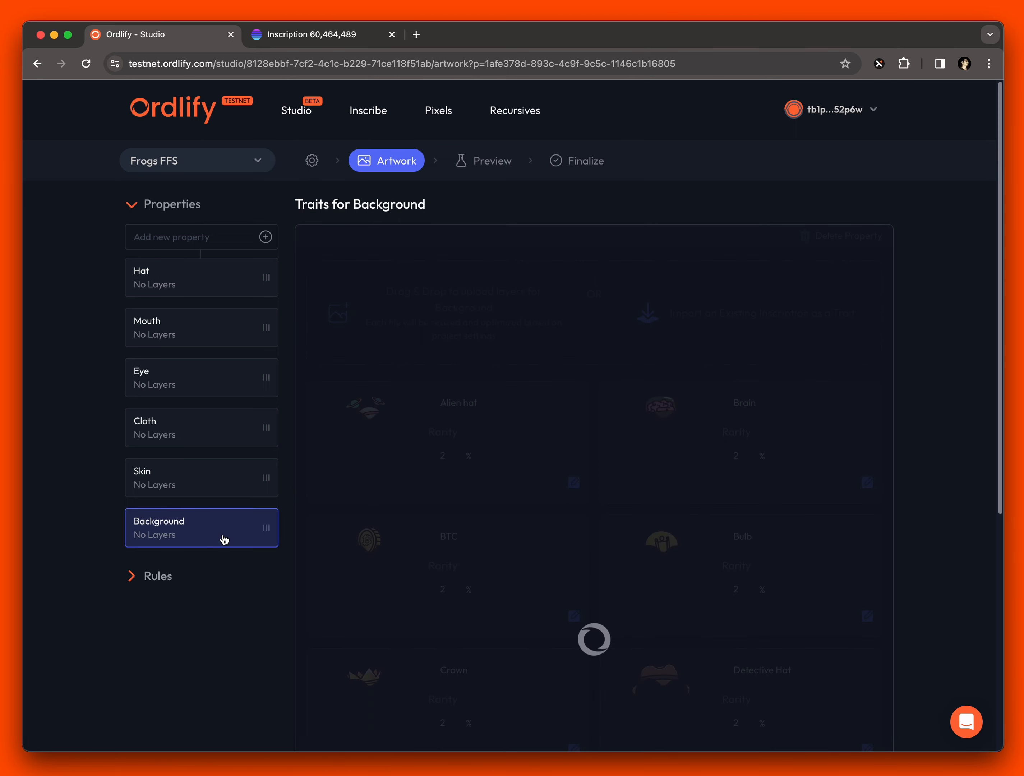
scroll(791, 530, "down", 4)
scroll(791, 530, "down", 6)
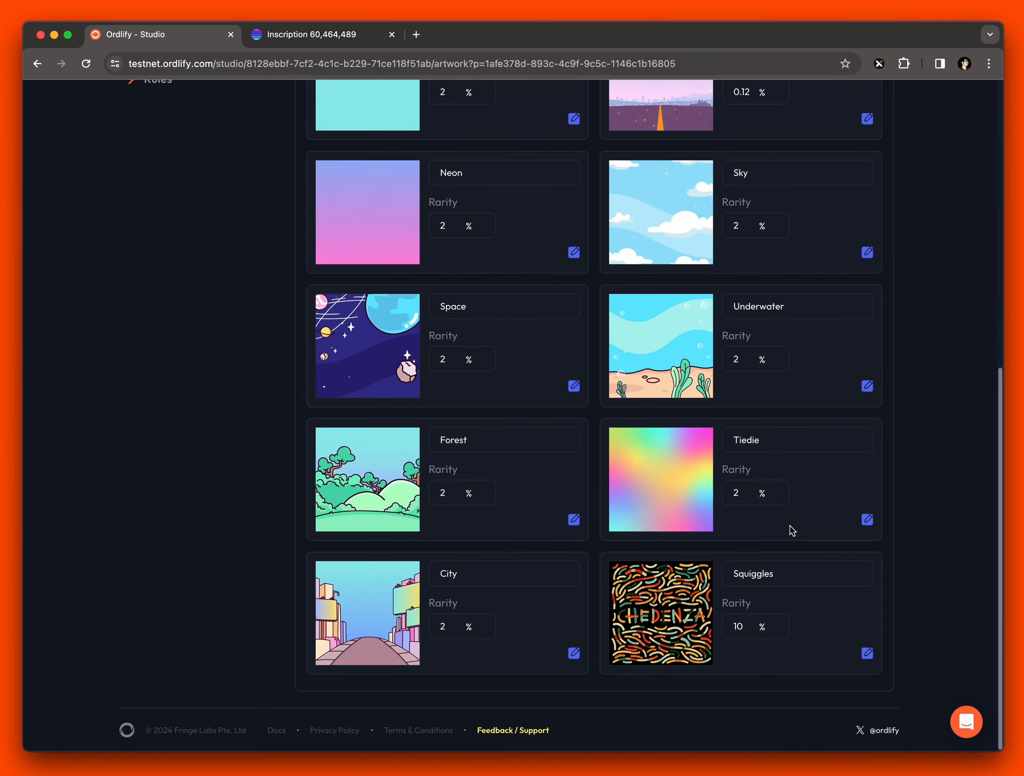
left_click(866, 656)
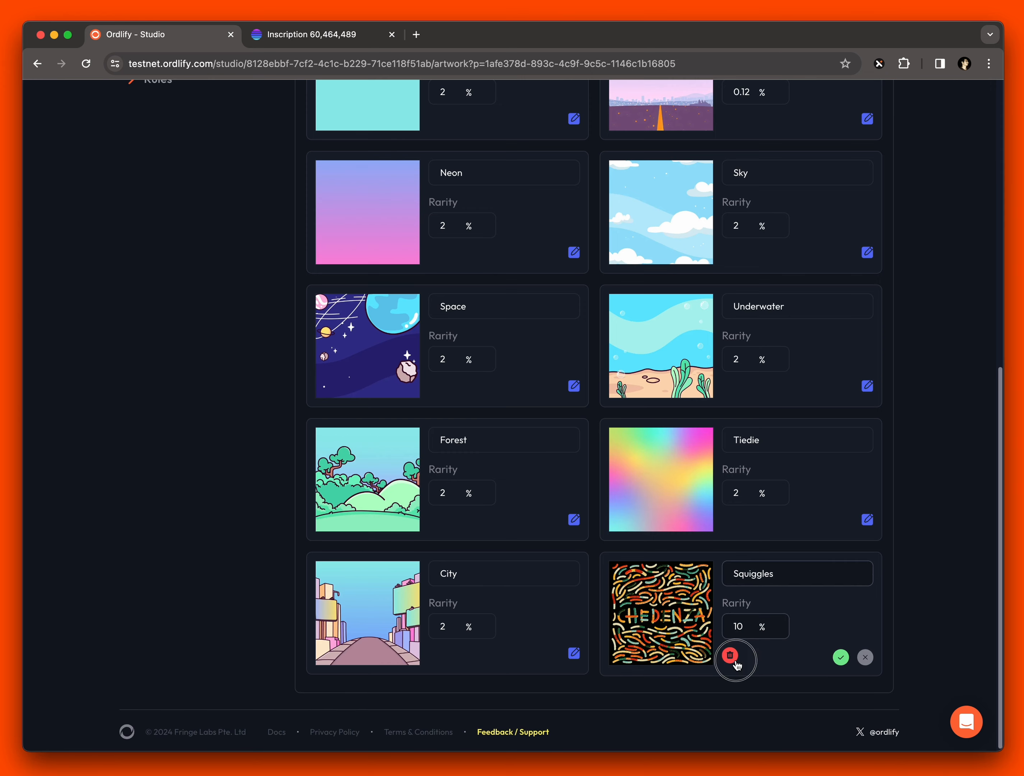
left_click(730, 655)
left_click(565, 462)
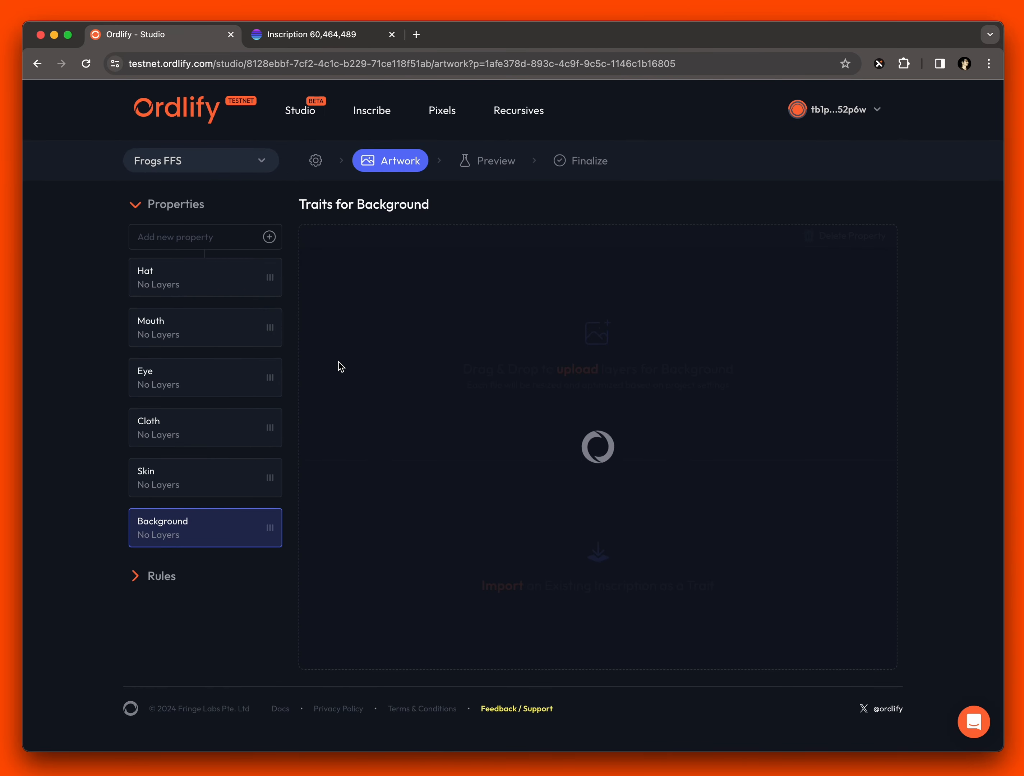
Step: Generate another preview of the collection and look through its first frogs
left_click(486, 164)
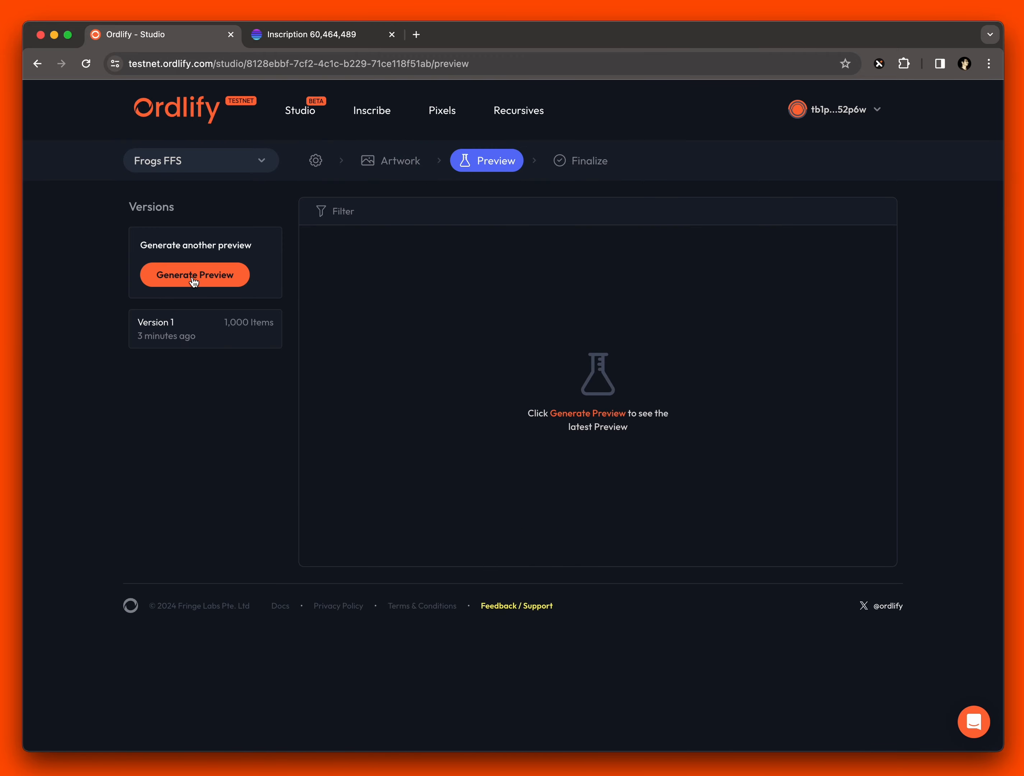
left_click(196, 277)
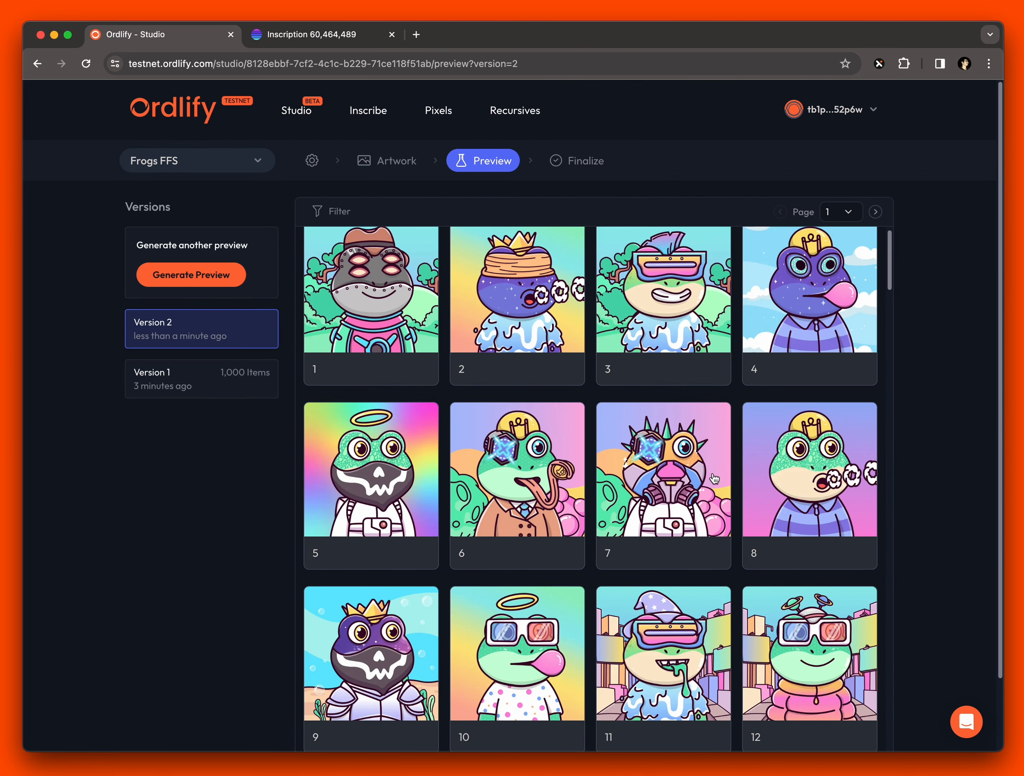
scroll(713, 477, "down", 10)
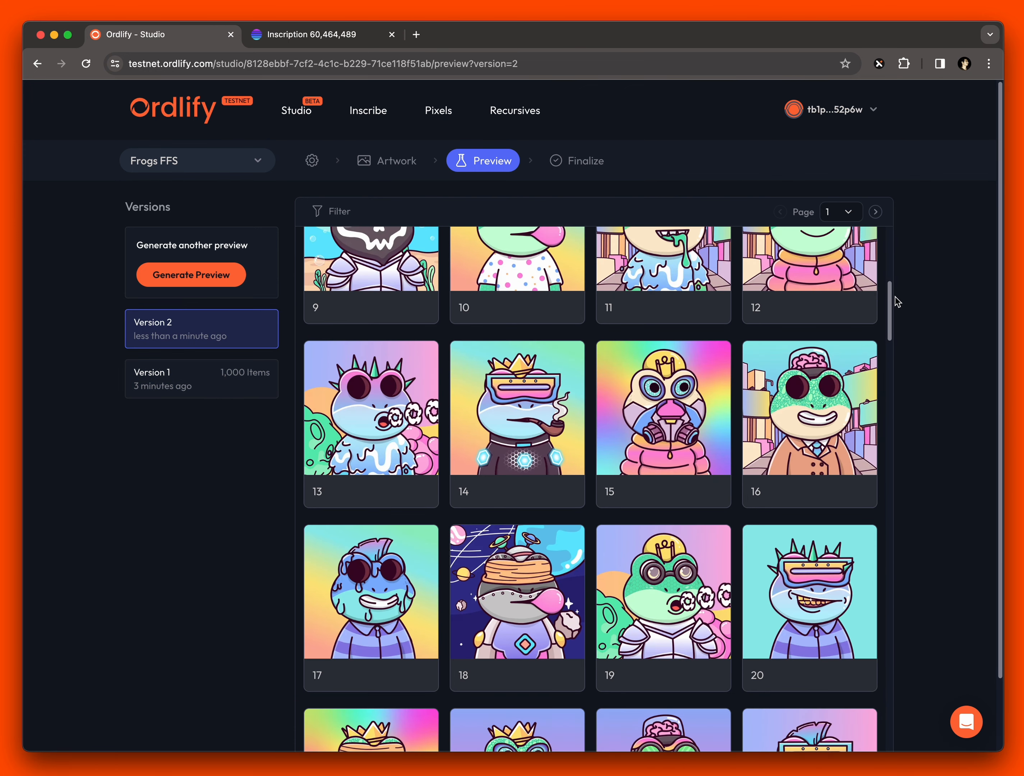
left_click_drag(894, 299, 870, 217)
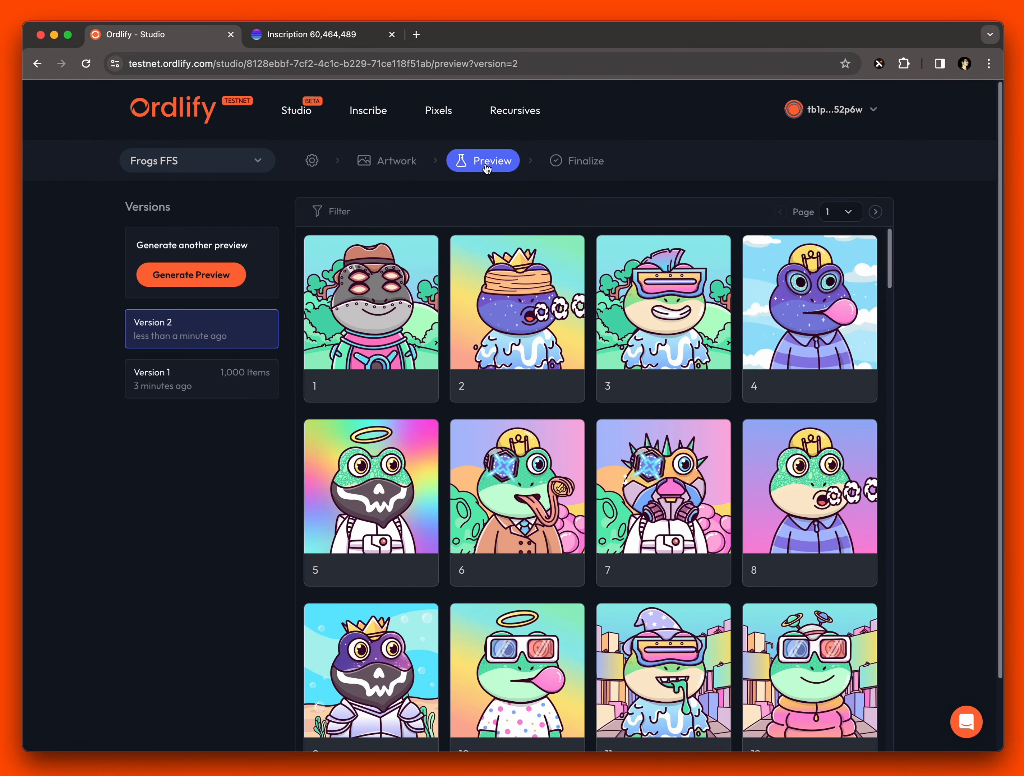
Step: Choose Version 2 as the preview to finalize and continue to the recursive inscriptions settings
left_click(568, 167)
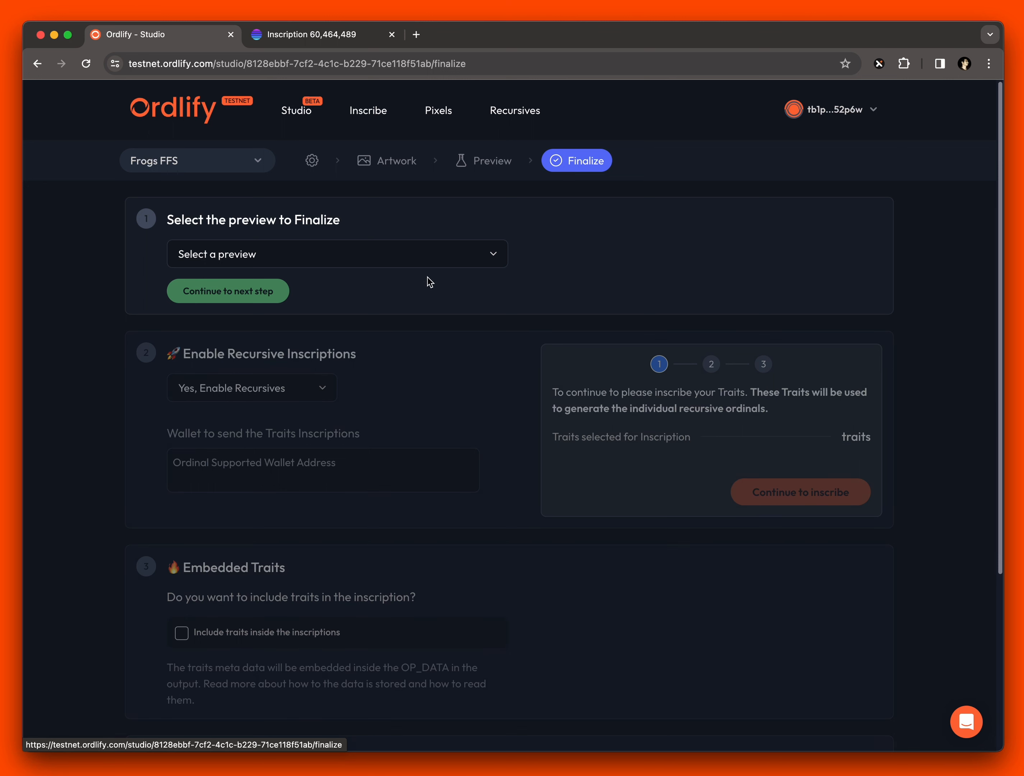
left_click(450, 253)
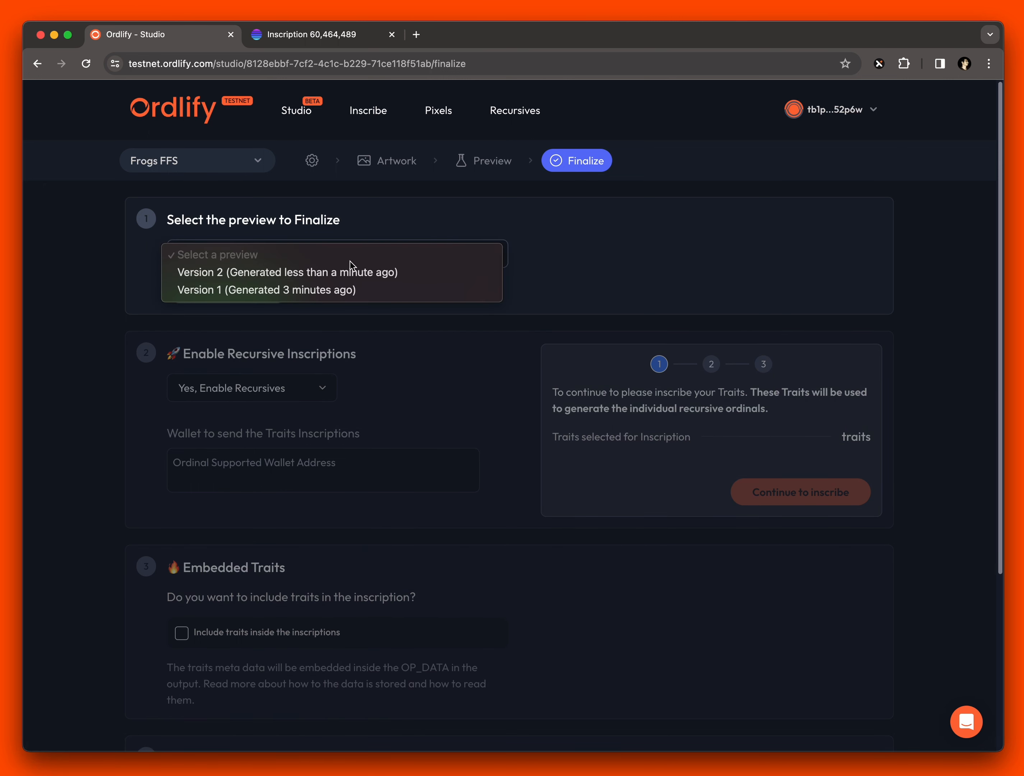
left_click(257, 276)
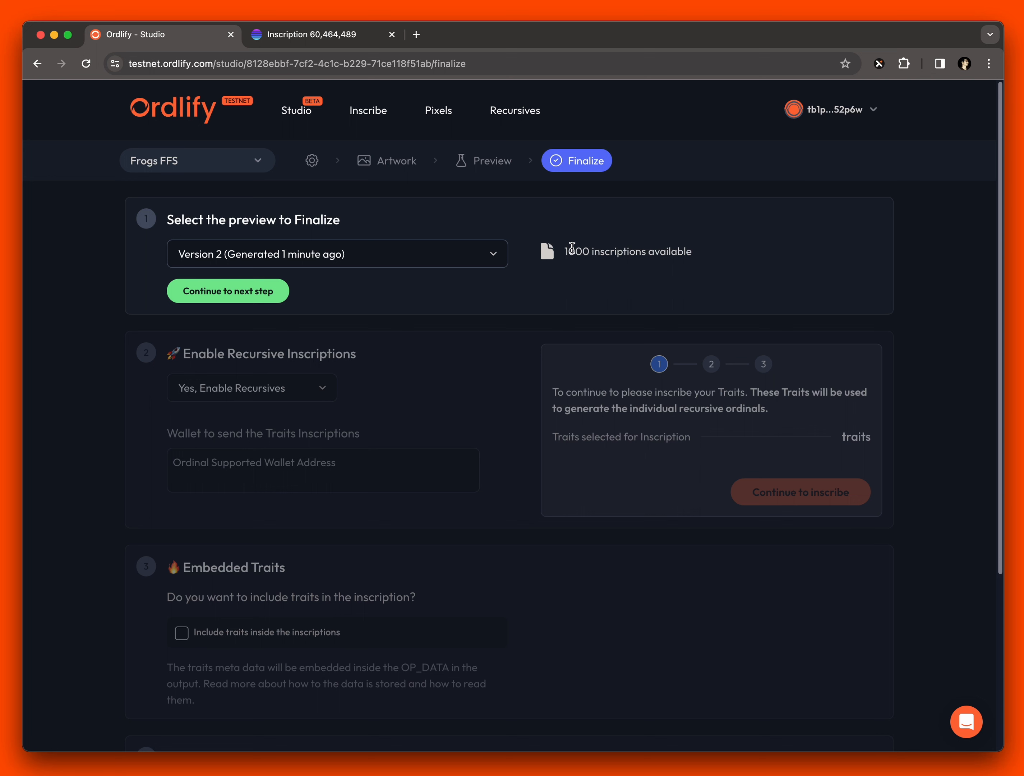
left_click(247, 291)
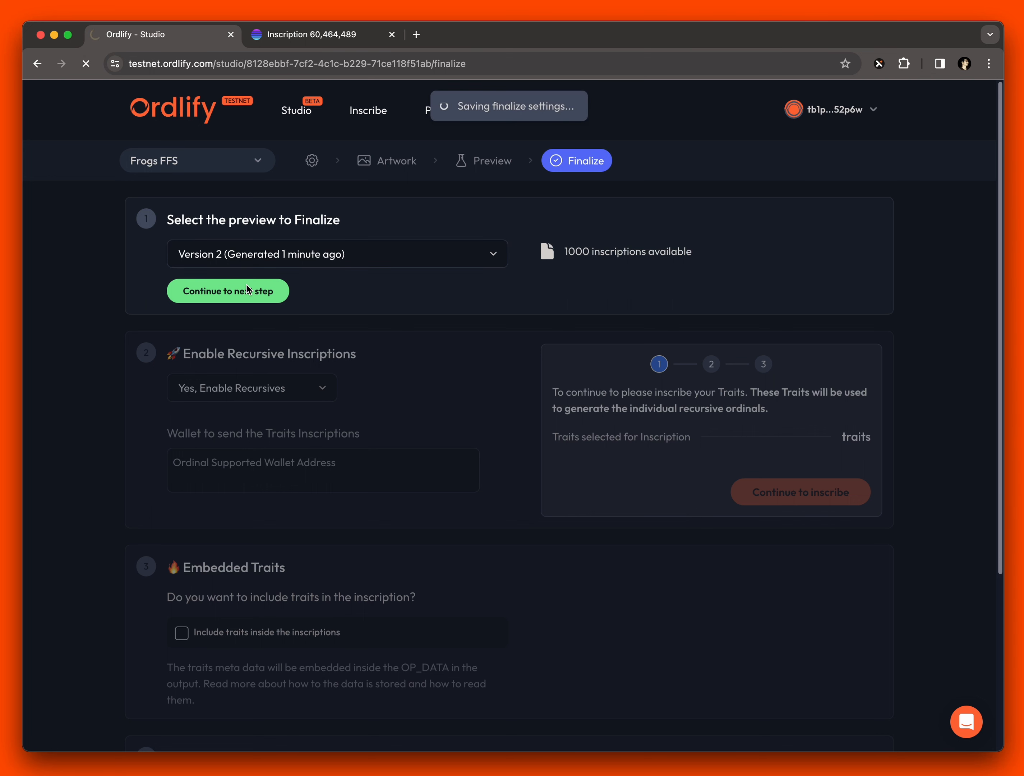
Step: Close the inscription browser tab and paste the Xverse wallet's Ordinals address as the wallet receiving the traits inscriptions
left_click(391, 34)
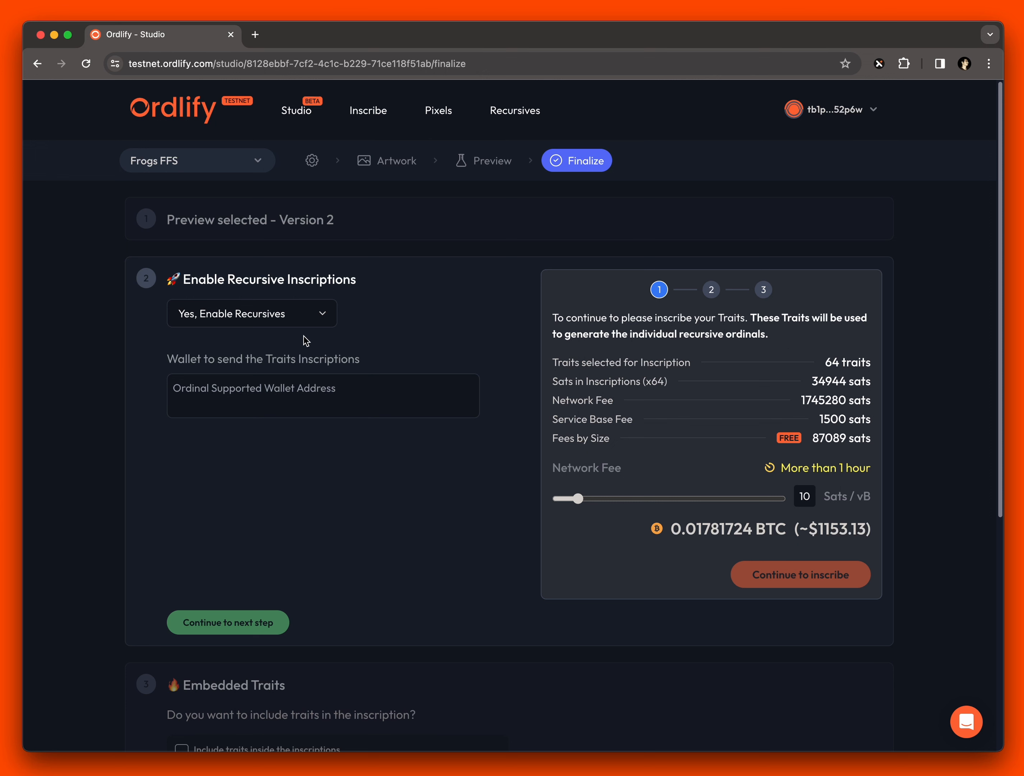
left_click(879, 63)
left_click(721, 230)
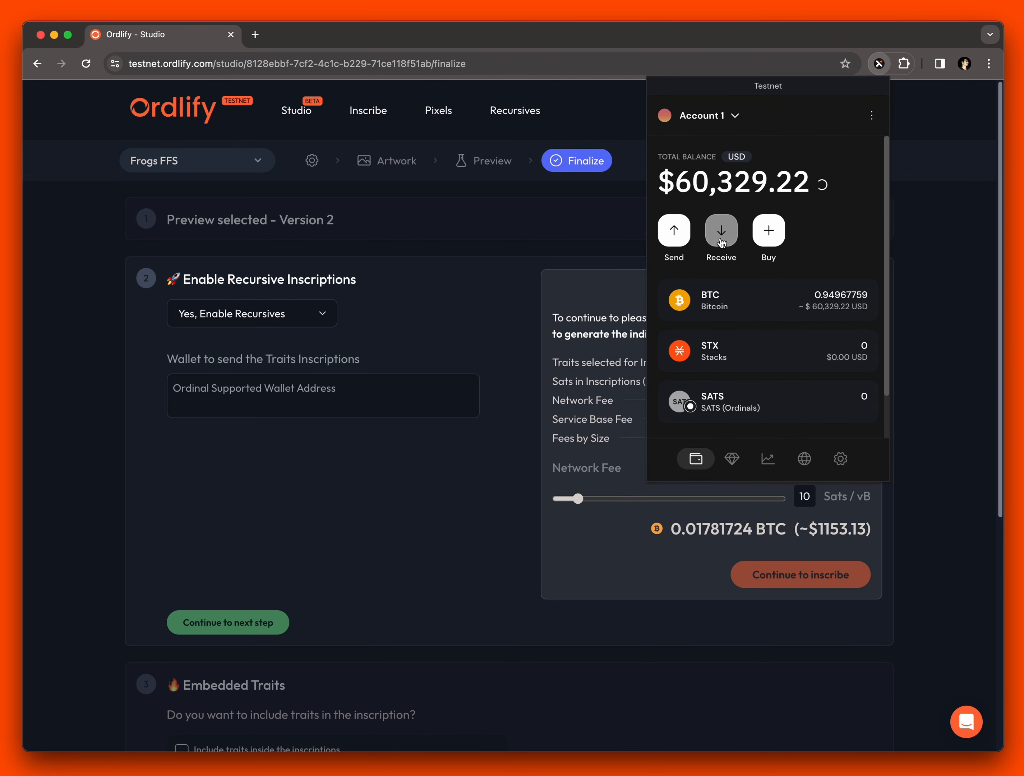
left_click(823, 345)
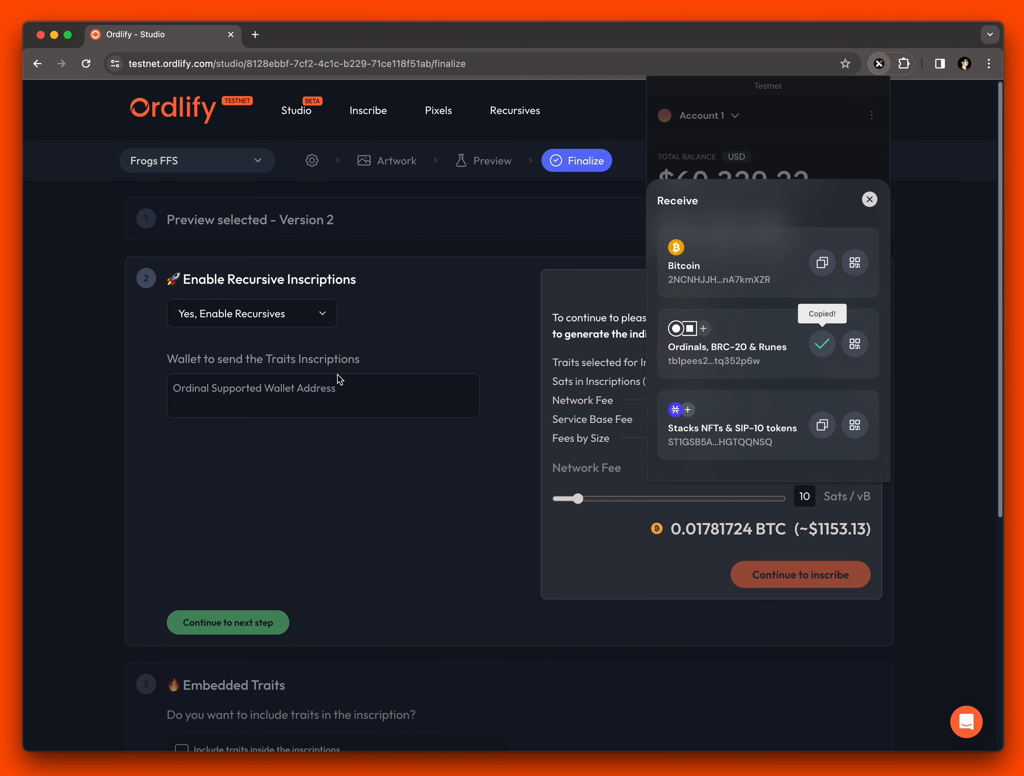
left_click(348, 392)
key("super+v")
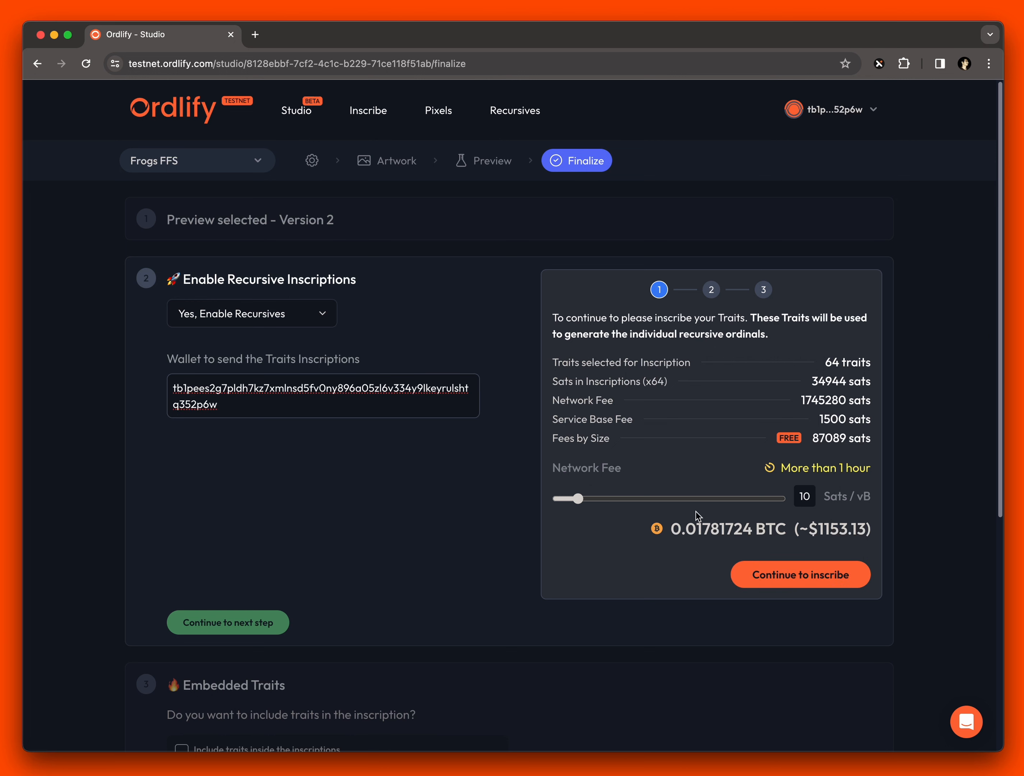
Step: Set the network fee to 20 Sats/vB and pay for the traits inscriptions with Xverse, confirming the transaction
left_click_drag(583, 505, 777, 508)
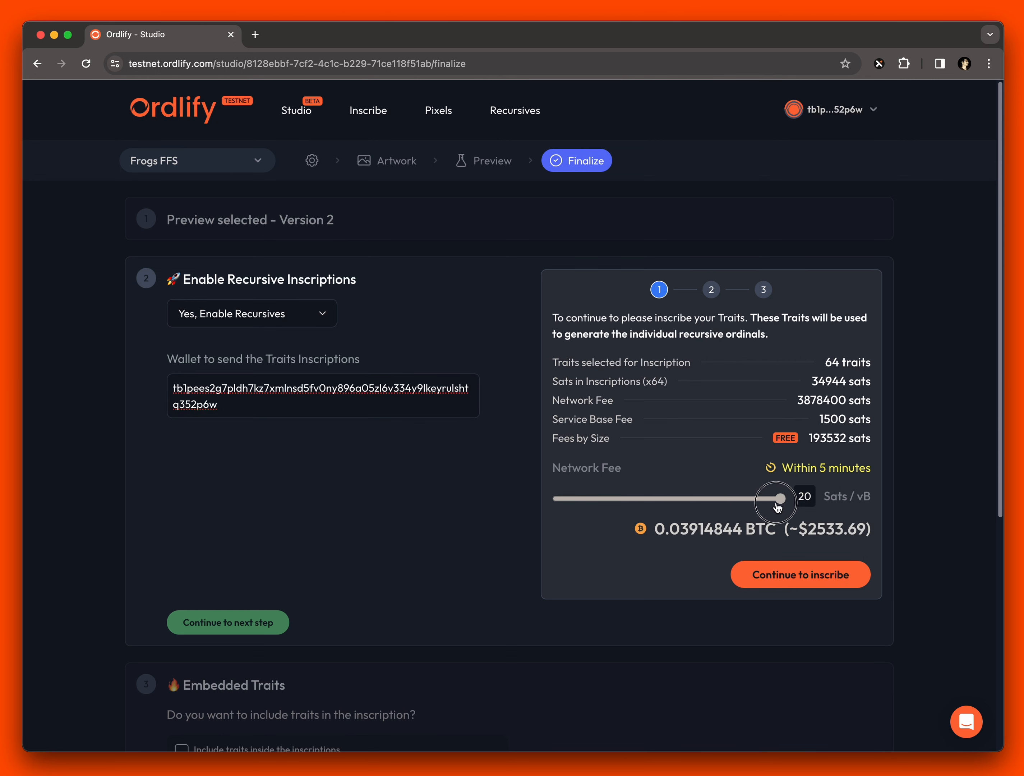
left_click(793, 581)
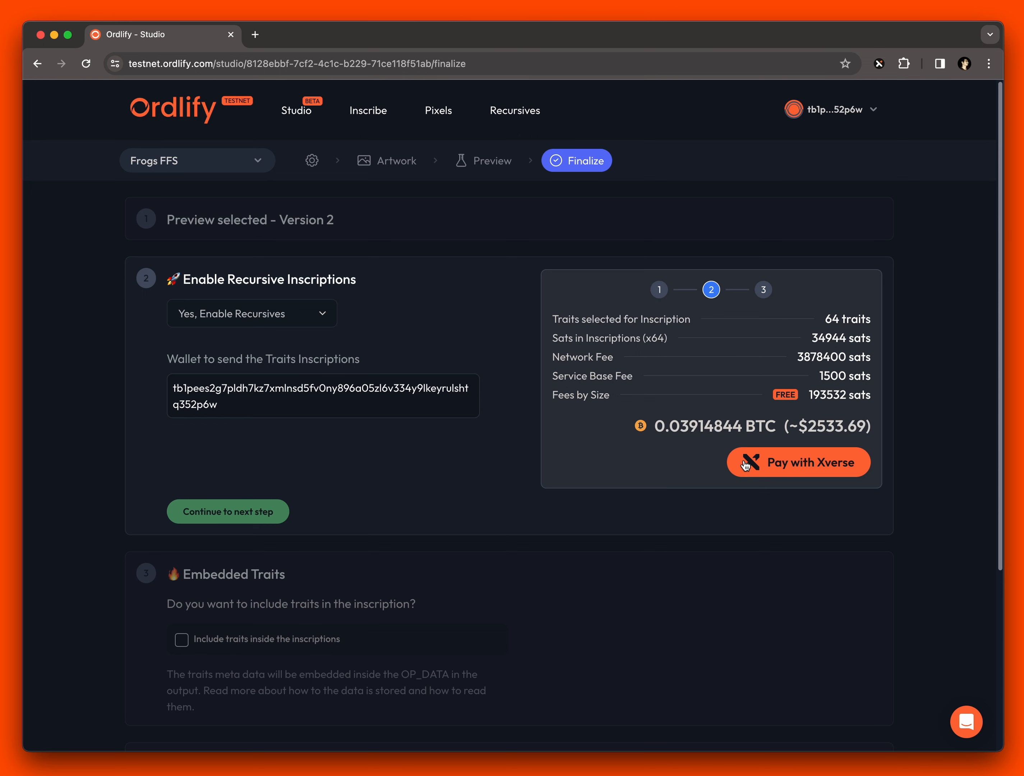
left_click(774, 466)
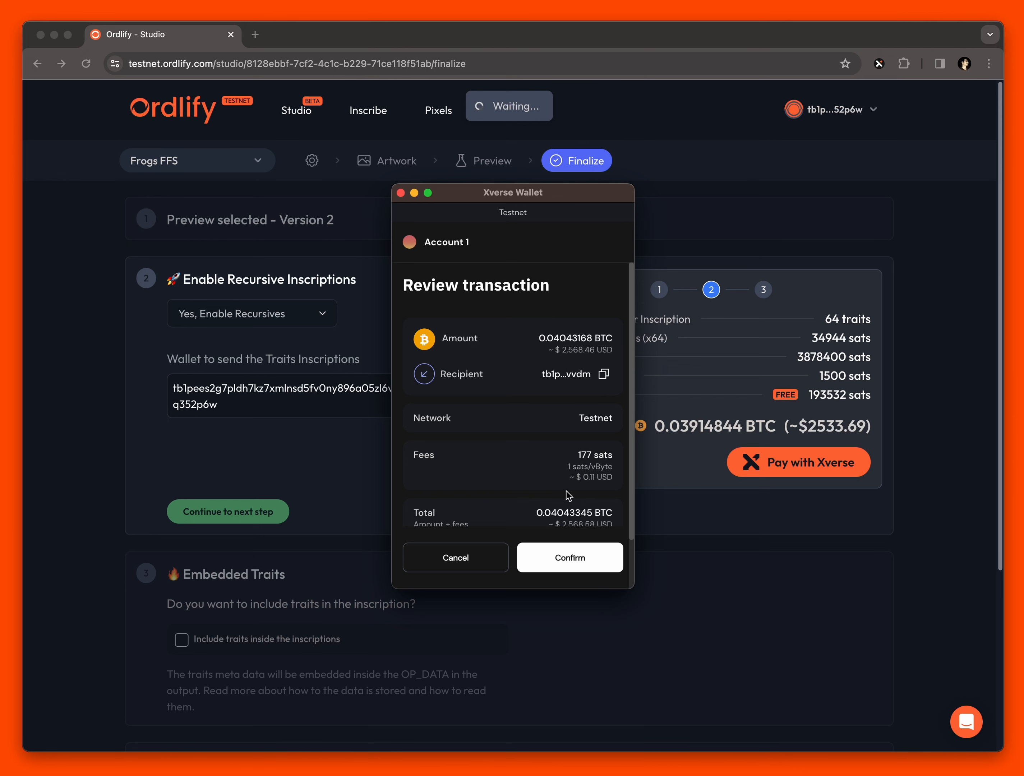
scroll(569, 496, "down", 2)
left_click(582, 564)
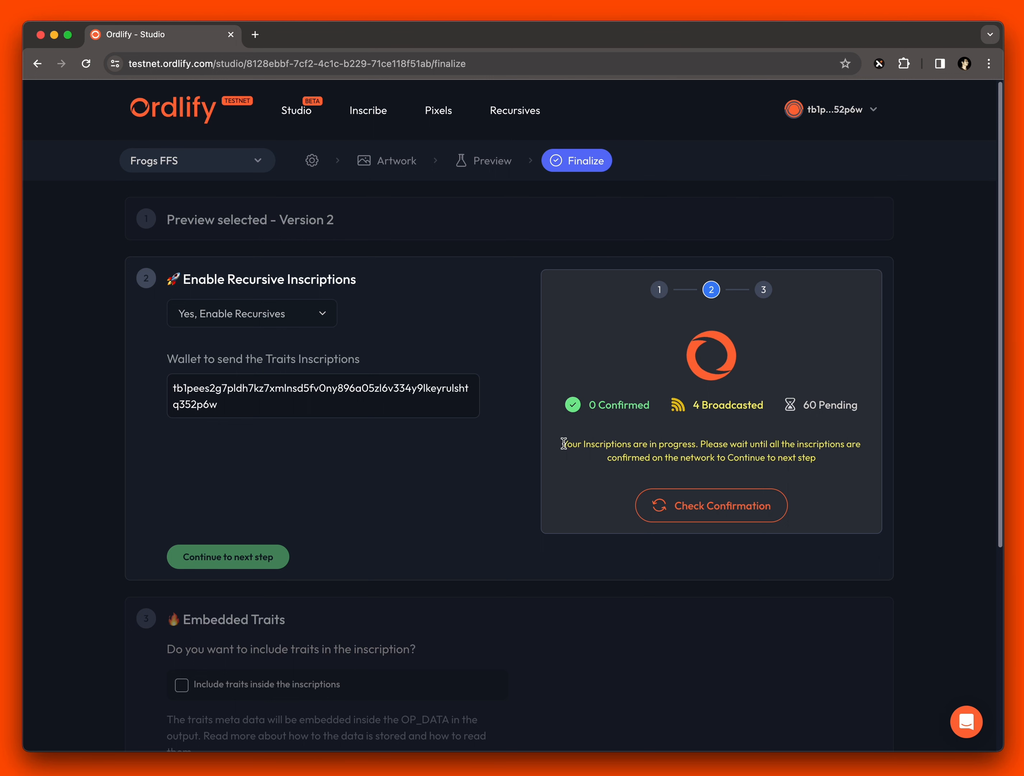
Step: Check the confirmation of the traits inscriptions and continue to the Embedded Traits settings
left_click(708, 510)
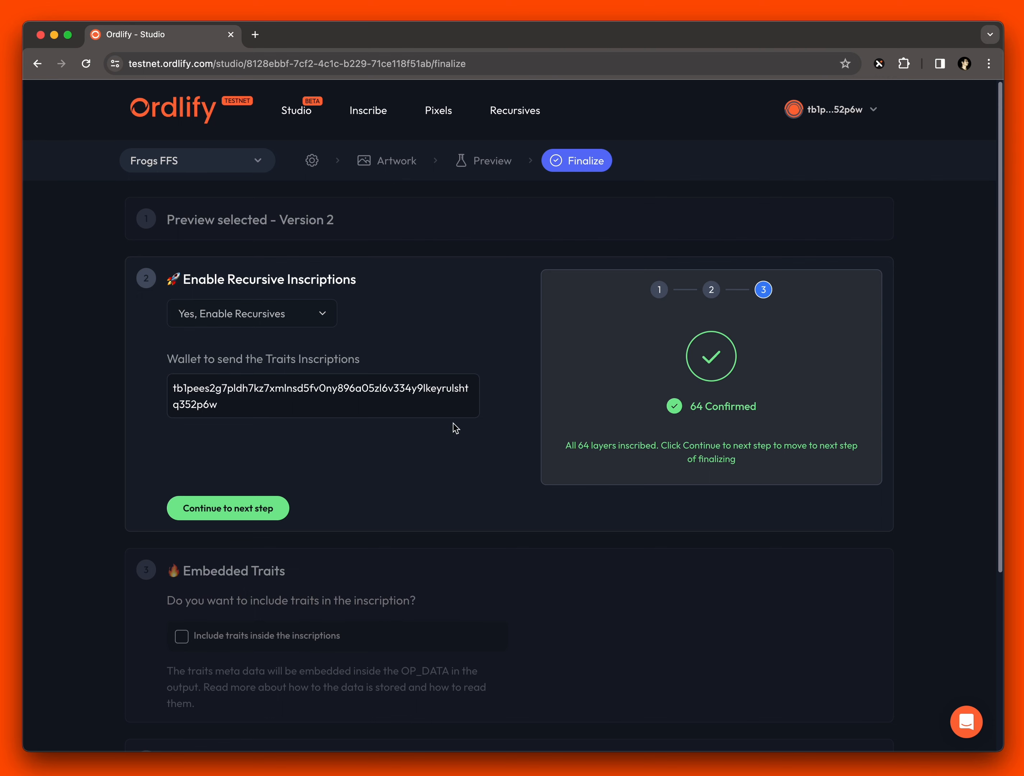
left_click(237, 512)
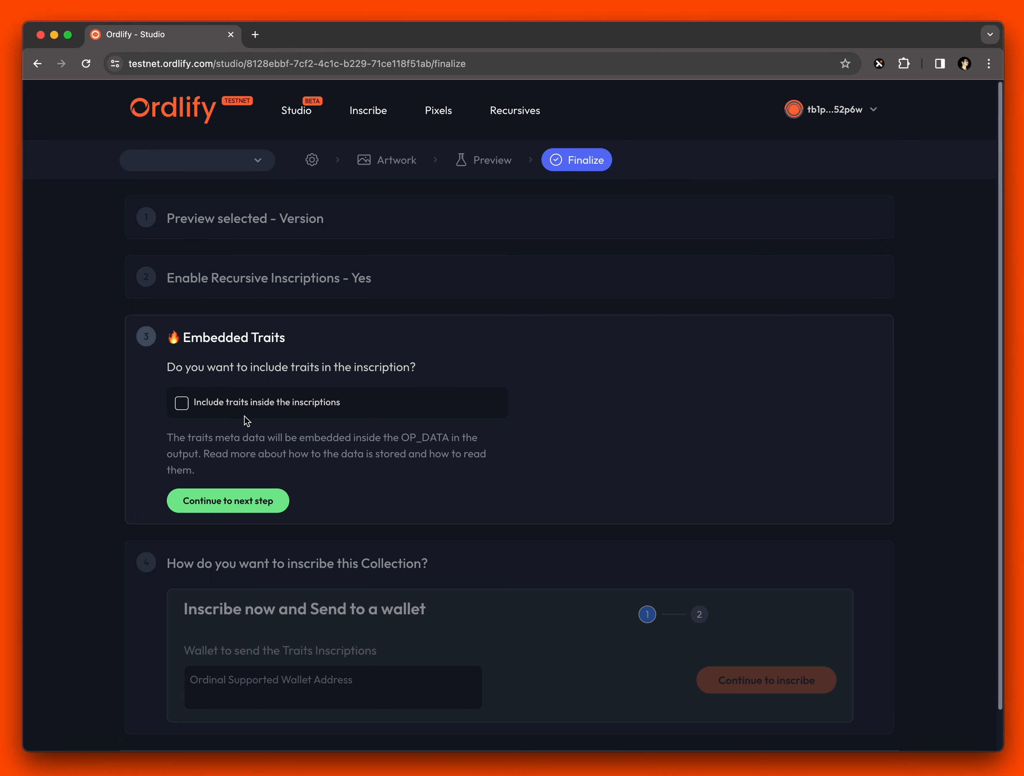
Step: Include the traits inside the inscriptions and continue to the collection inscribing settings
left_click(183, 407)
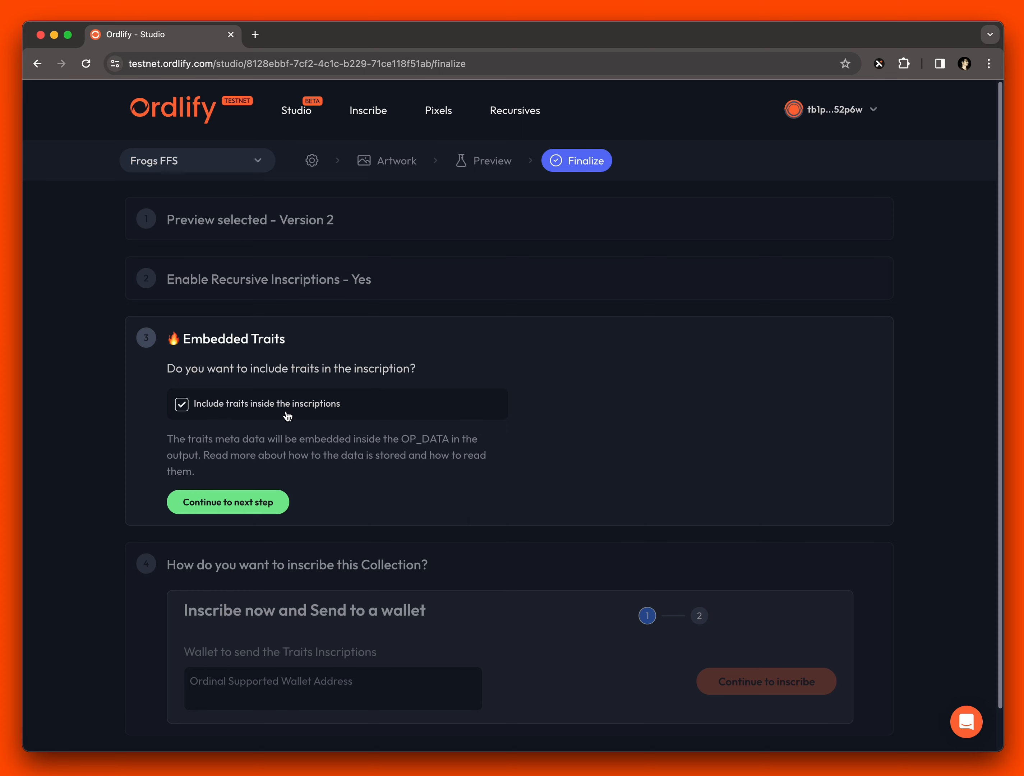
scroll(274, 436, "down", 2)
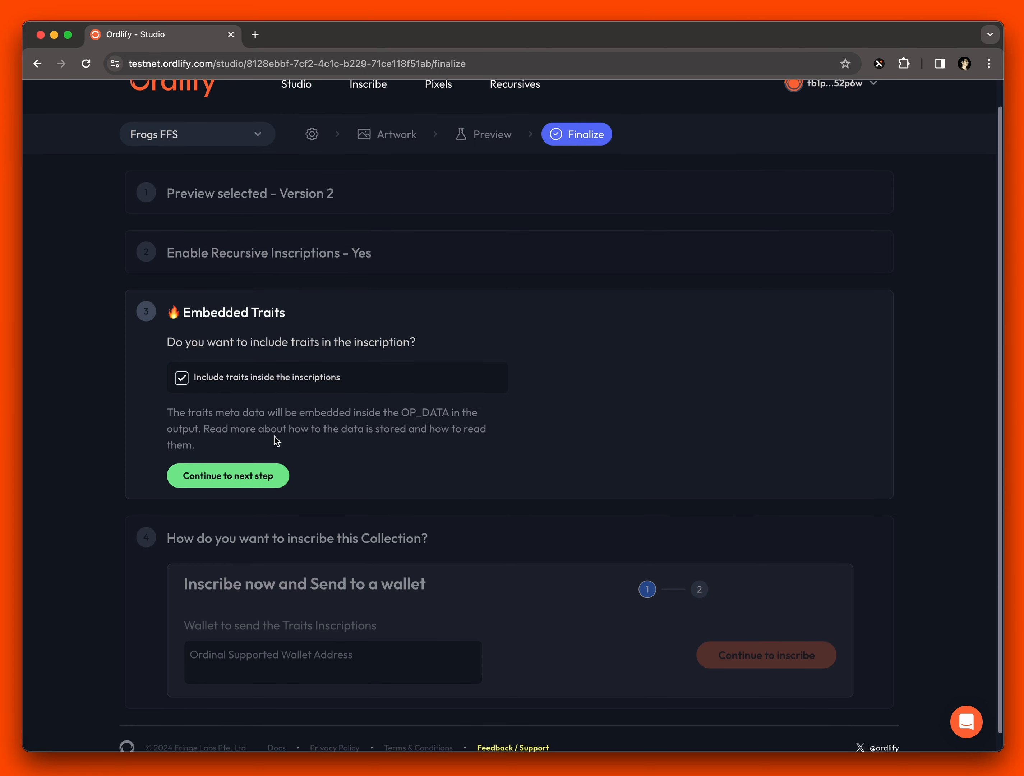
left_click(218, 467)
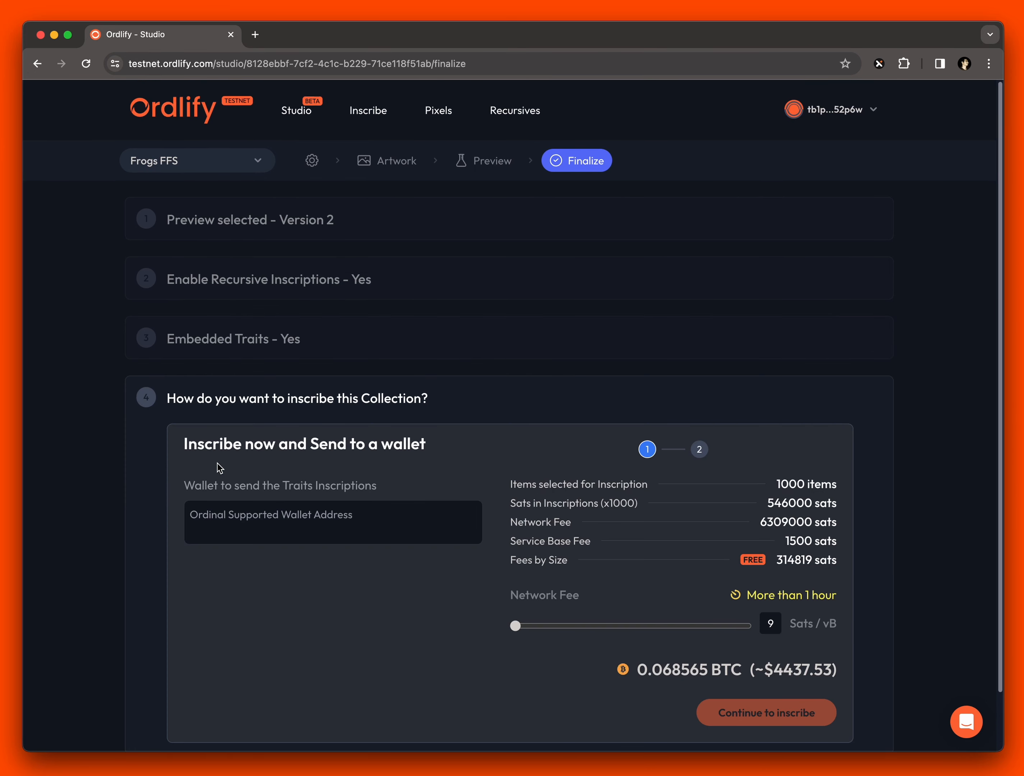
Step: Paste the Xverse wallet's Ordinals address as the wallet receiving the collection inscriptions
scroll(432, 375, "down", 2)
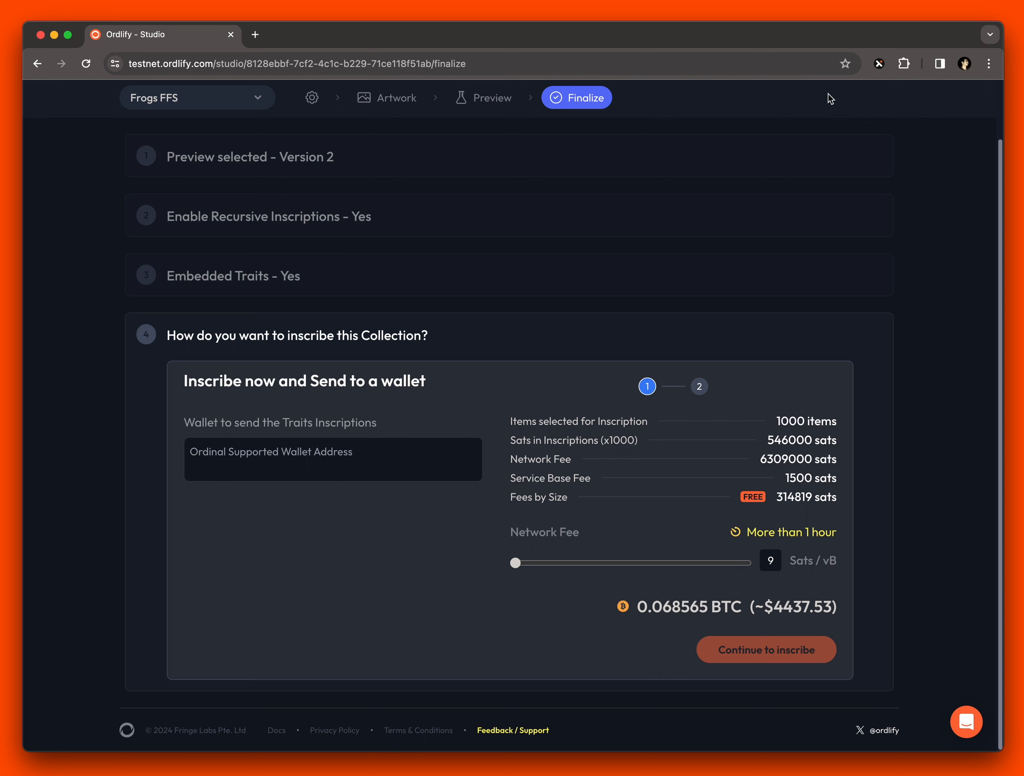
left_click(877, 67)
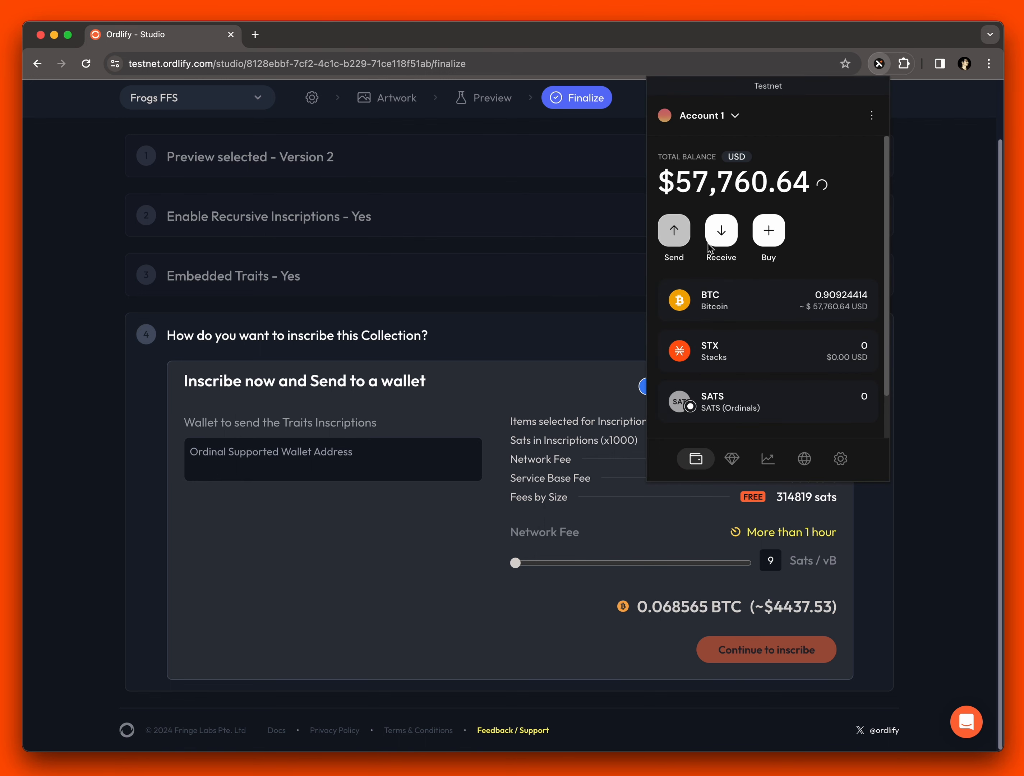
left_click(733, 236)
left_click(819, 346)
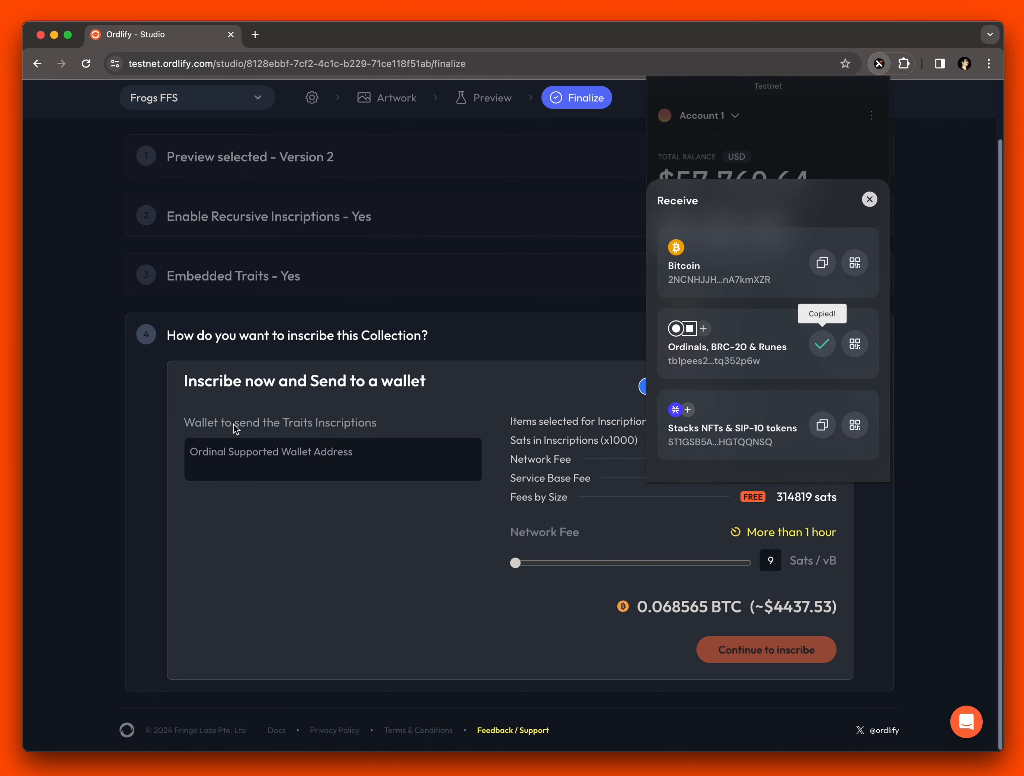
left_click(240, 457)
key("super+v")
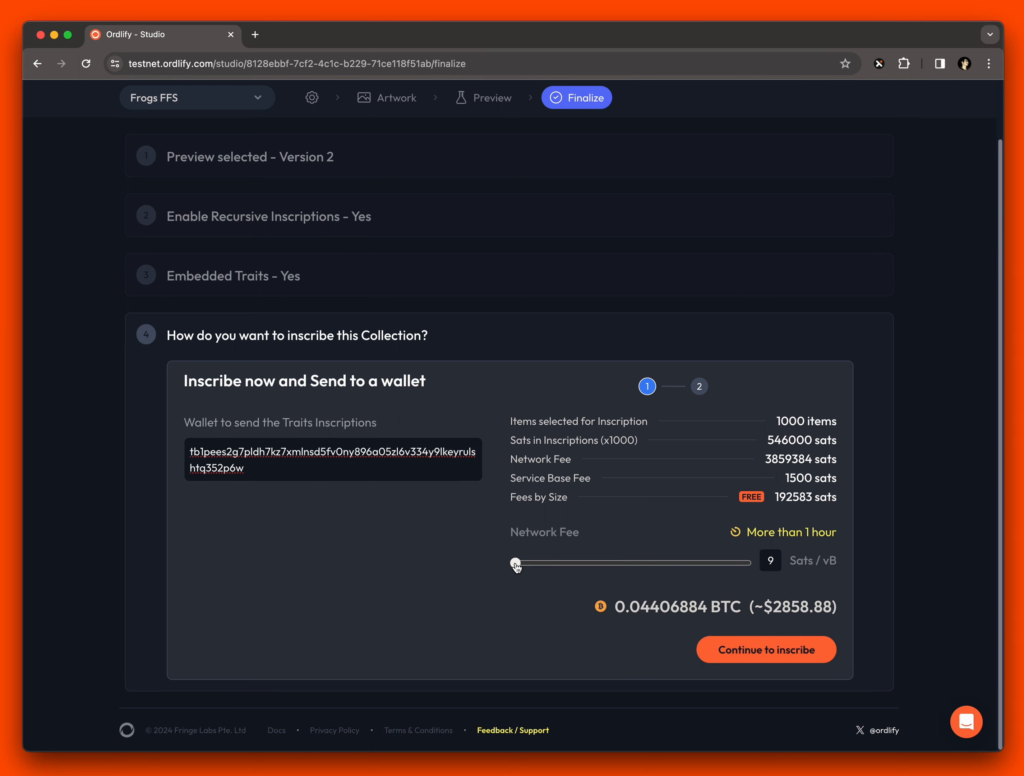
Step: Set the network fee to 18 Sats/vB and pay for the collection inscriptions with Xverse, confirming the transaction
left_click_drag(517, 566, 736, 573)
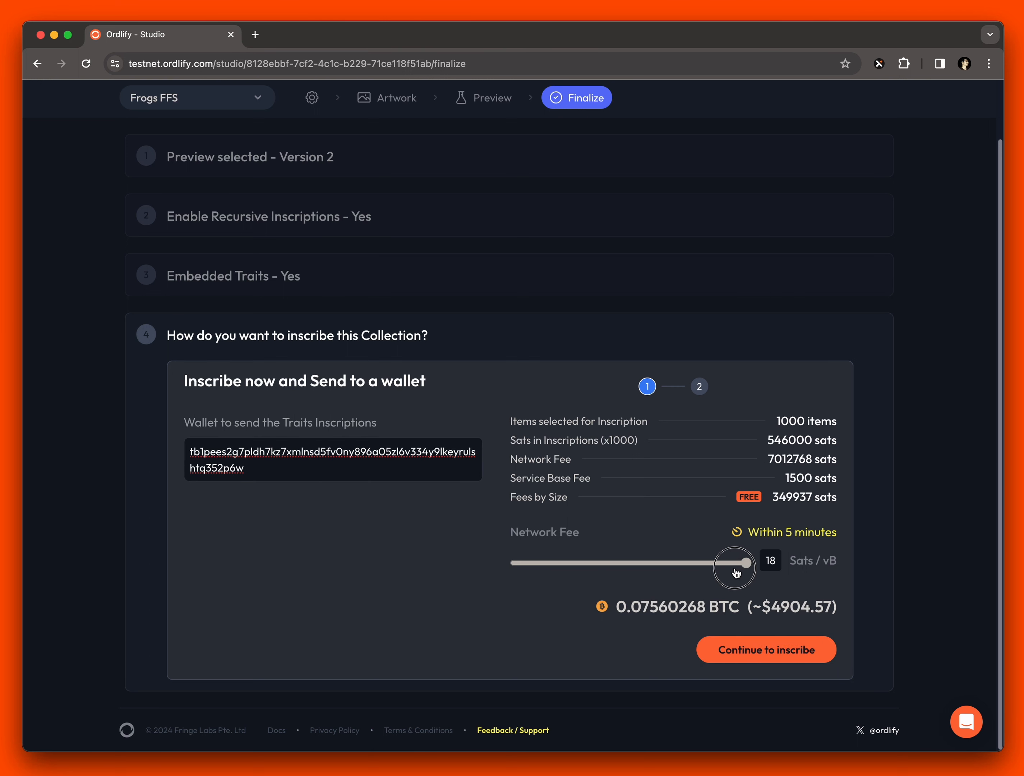
left_click(778, 656)
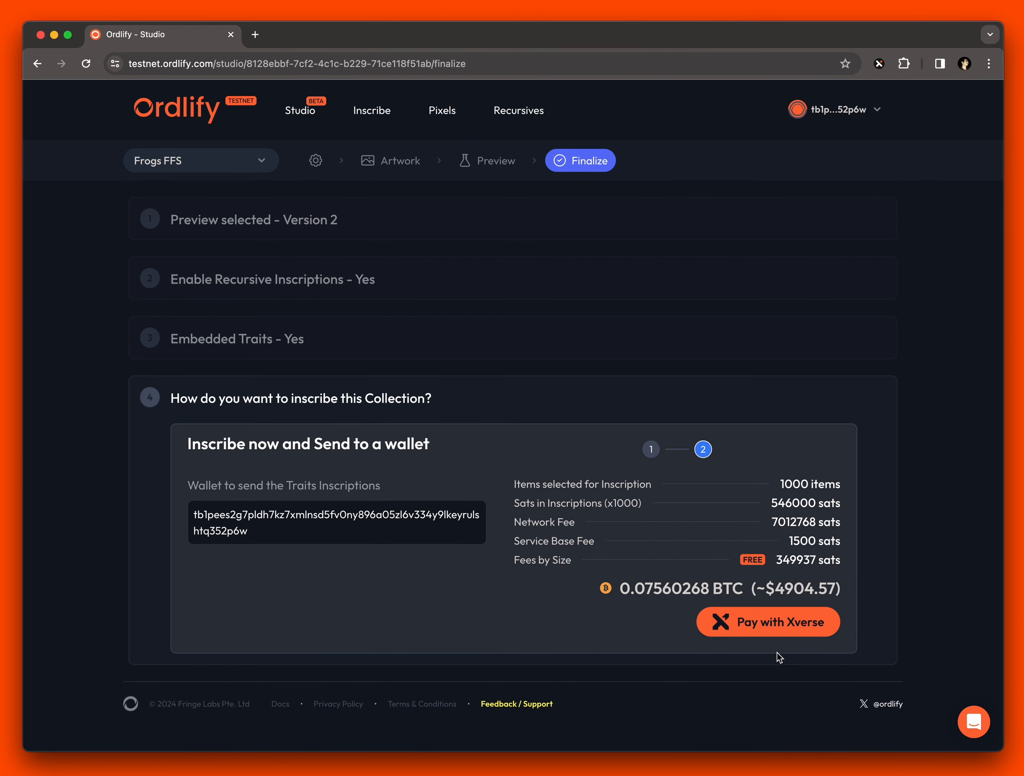
left_click(766, 624)
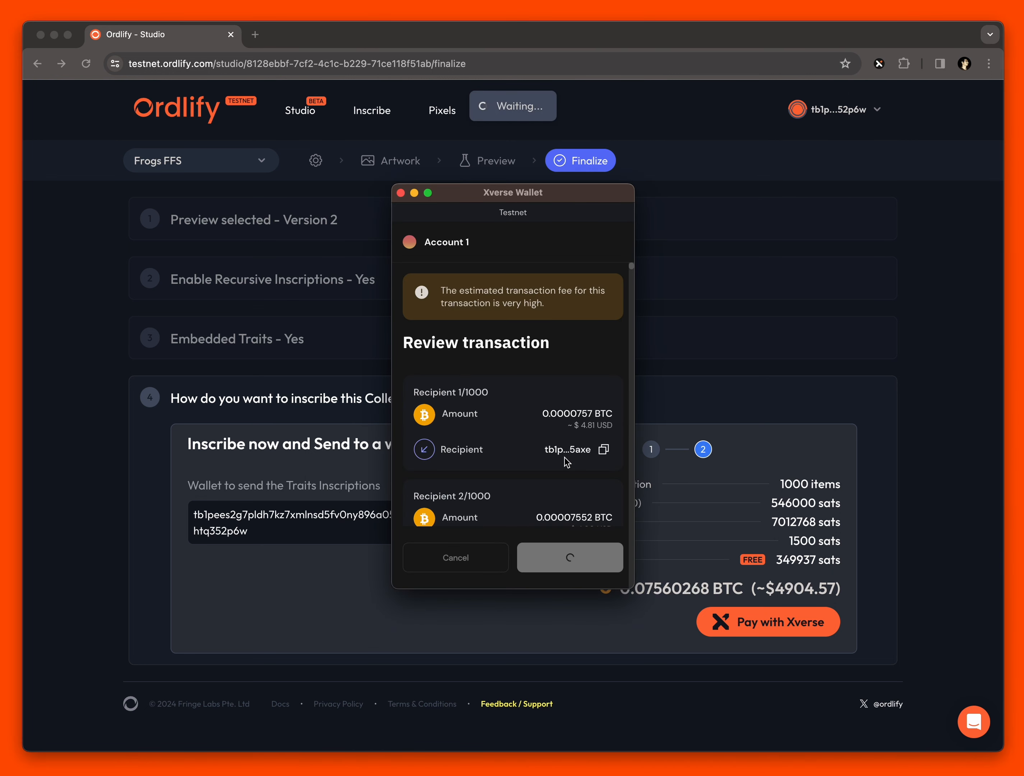
scroll(559, 467, "down", 20)
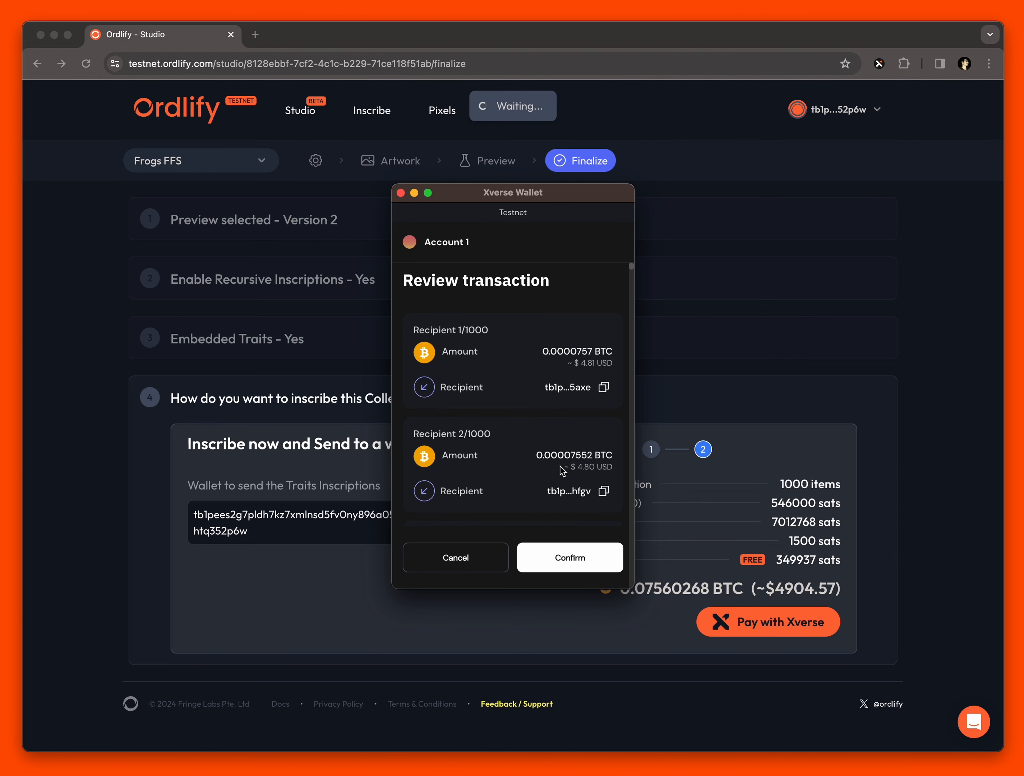
scroll(559, 467, "down", 2)
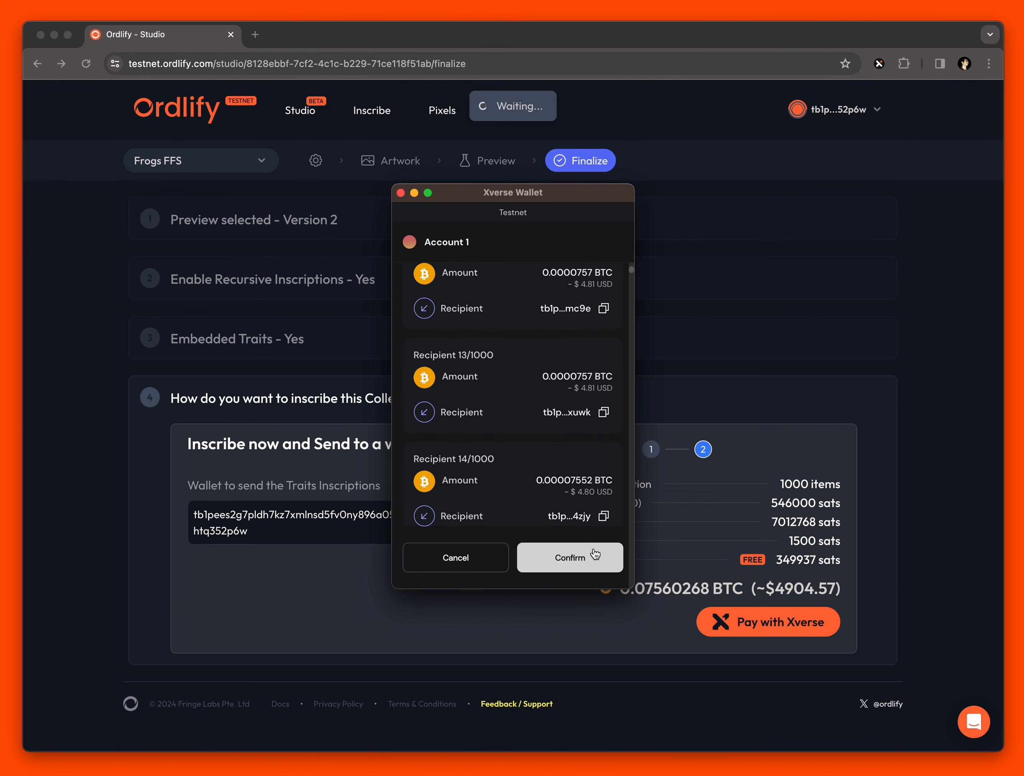
left_click(581, 554)
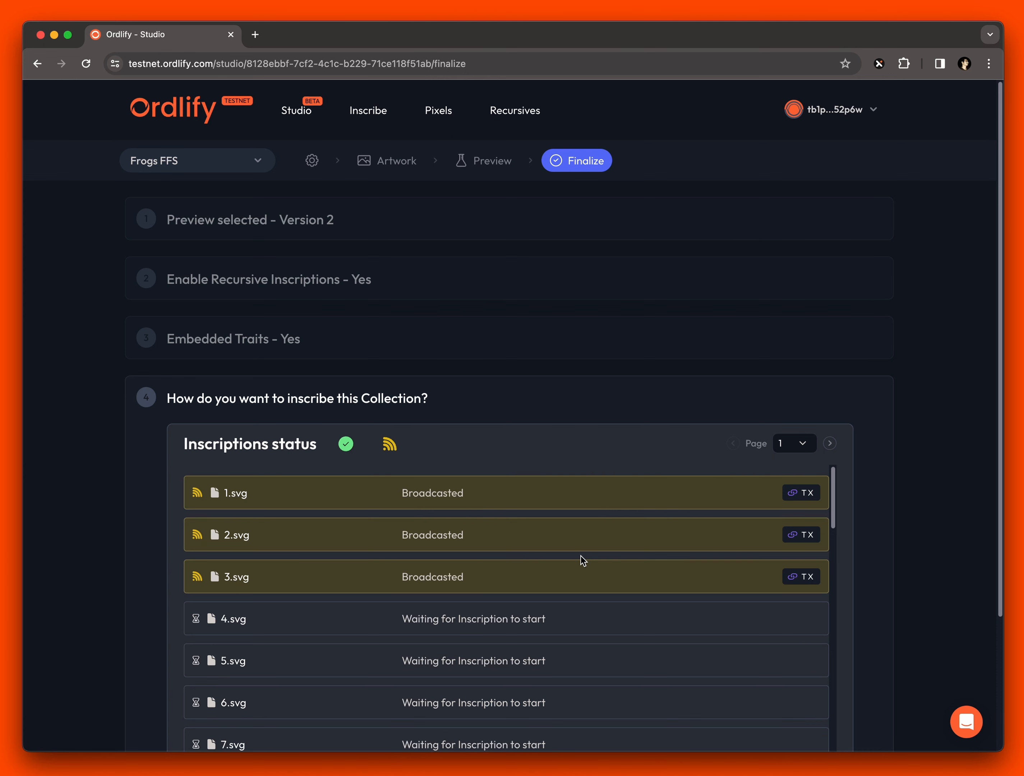
Step: Look through the collection's inscriptions status list and its page choices, and check the confirmation of page 1
scroll(911, 525, "down", 3)
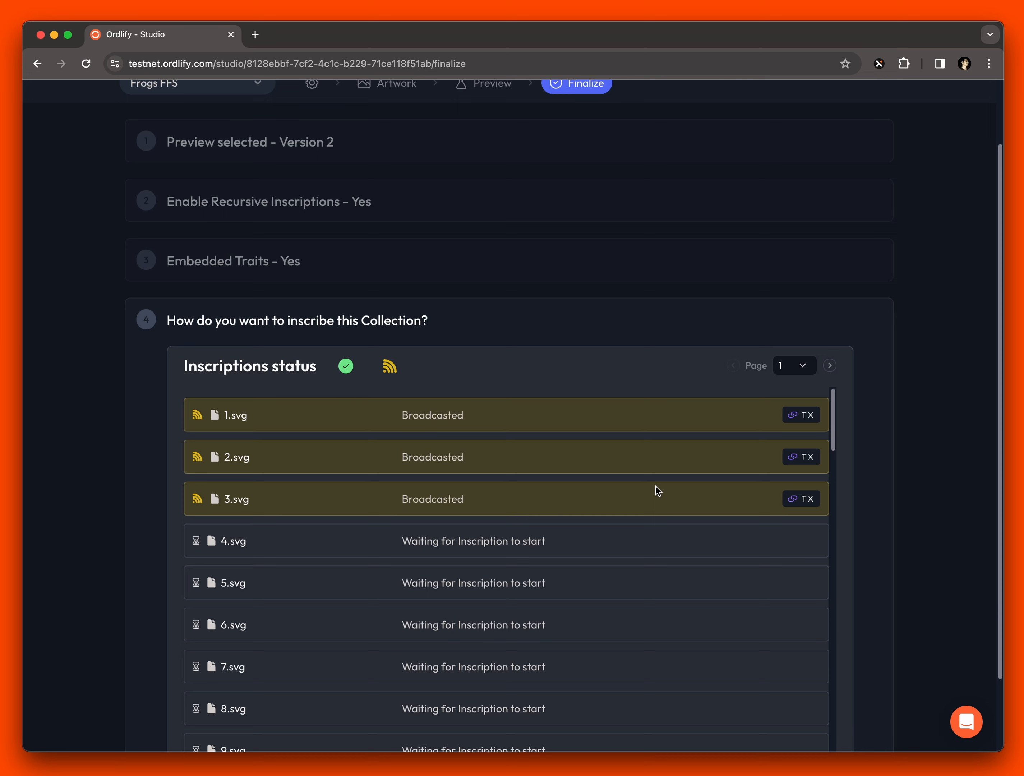
scroll(655, 486, "down", 3)
scroll(919, 425, "down", 3)
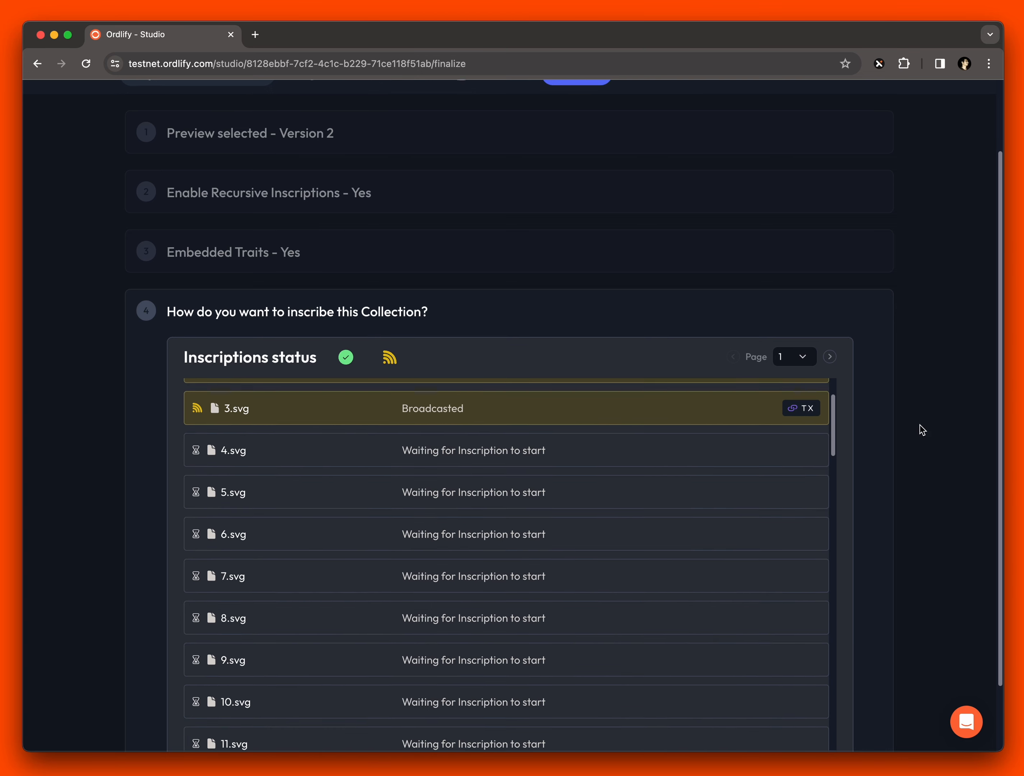
left_click(807, 284)
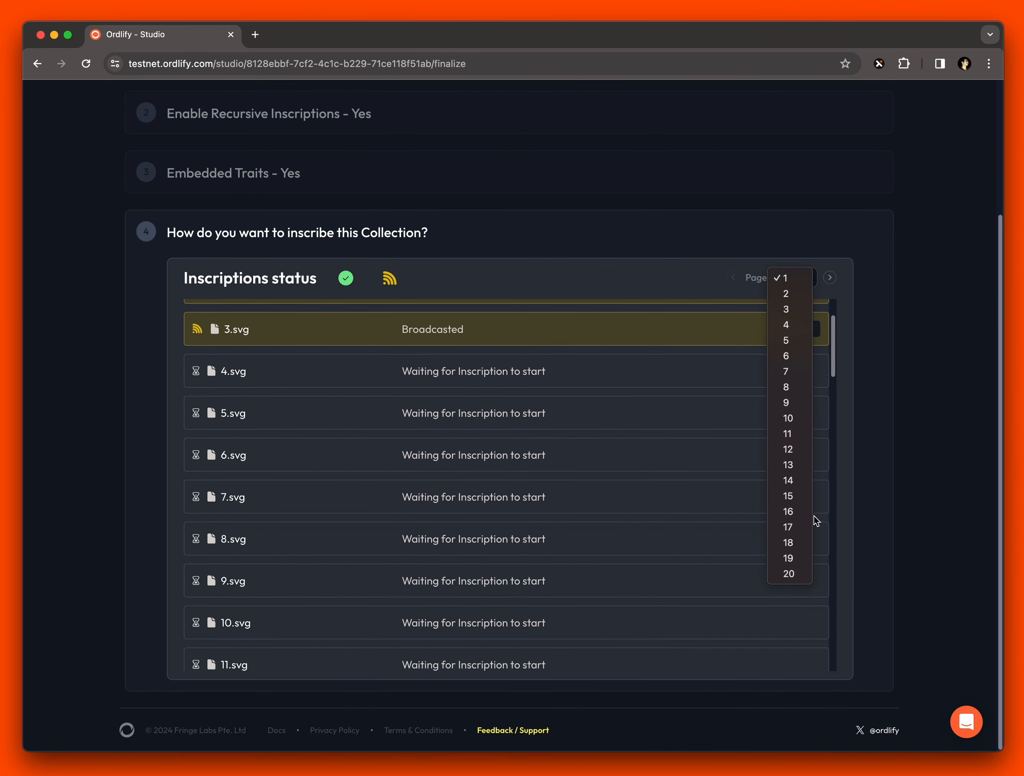
left_click(861, 322)
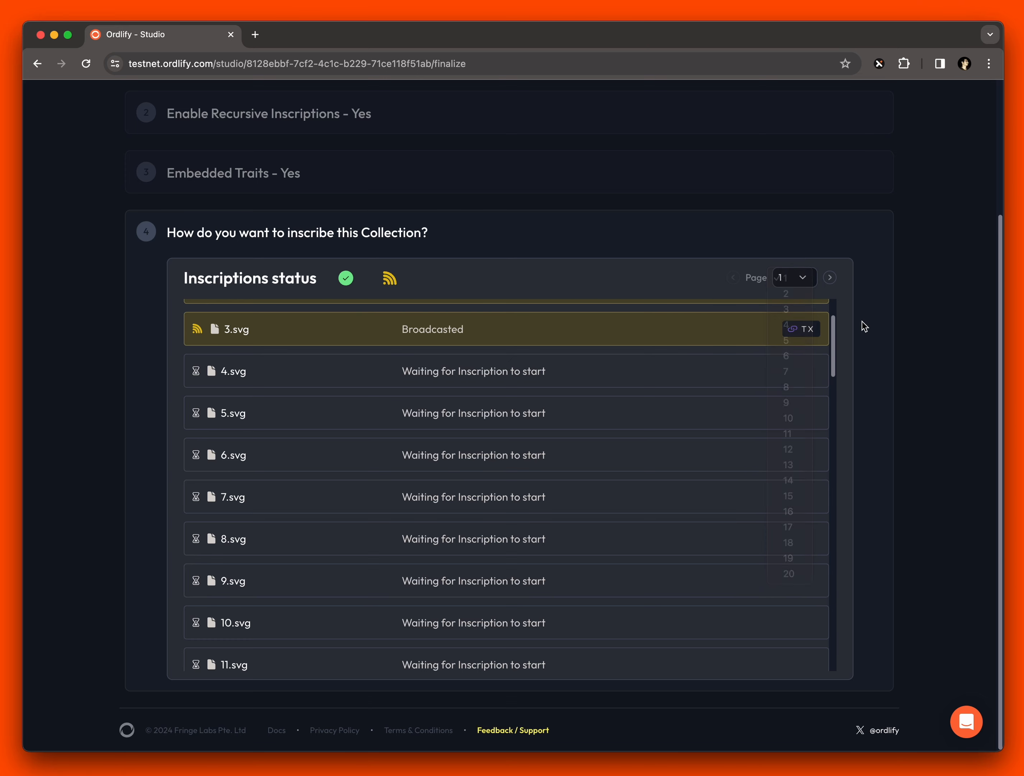
left_click_drag(835, 331, 830, 278)
left_click(800, 277)
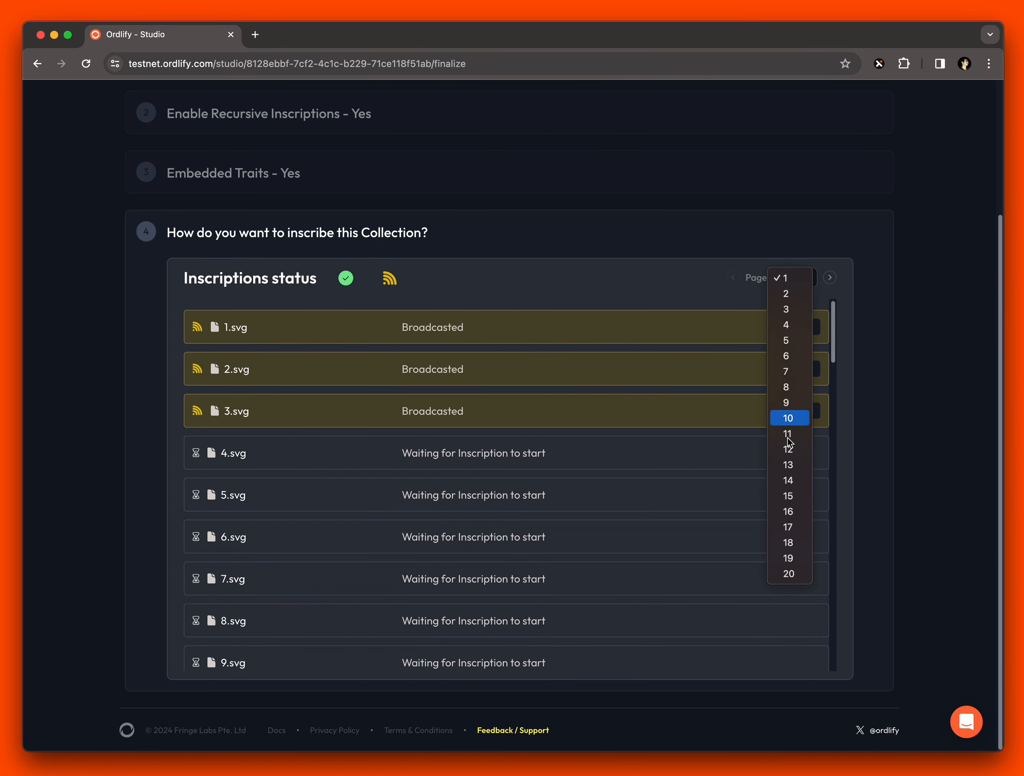
left_click(525, 277)
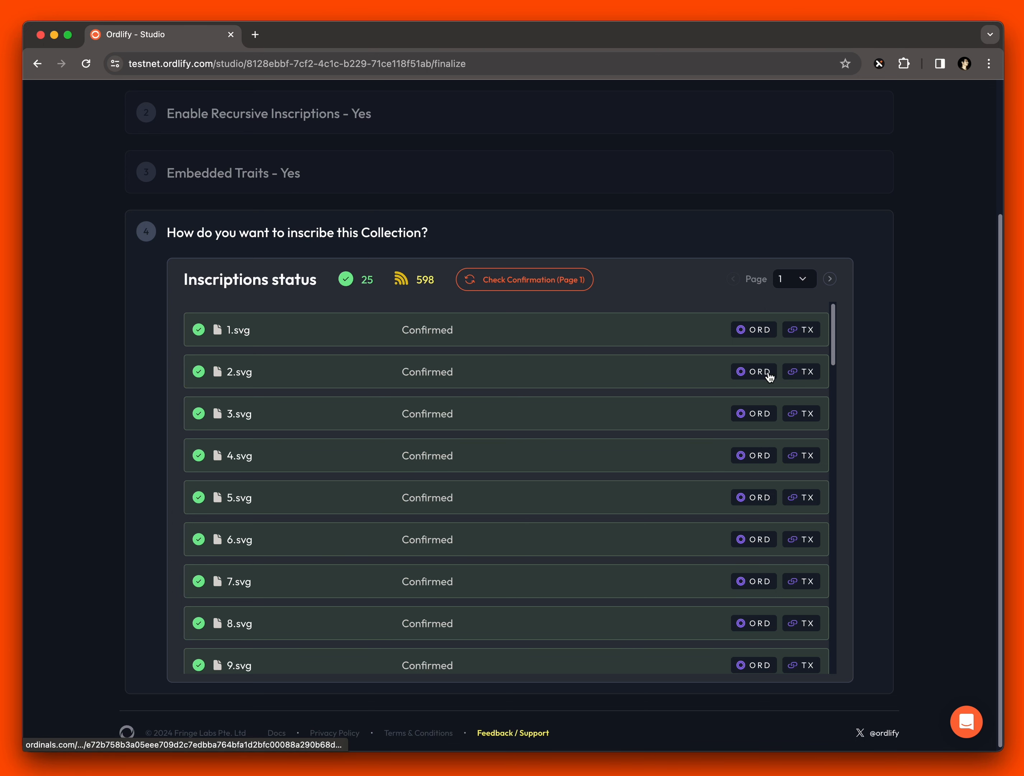
Step: Open the copied testnet.ordinals.com inscription link in a new browser tab
left_click(255, 35)
key("super+v")
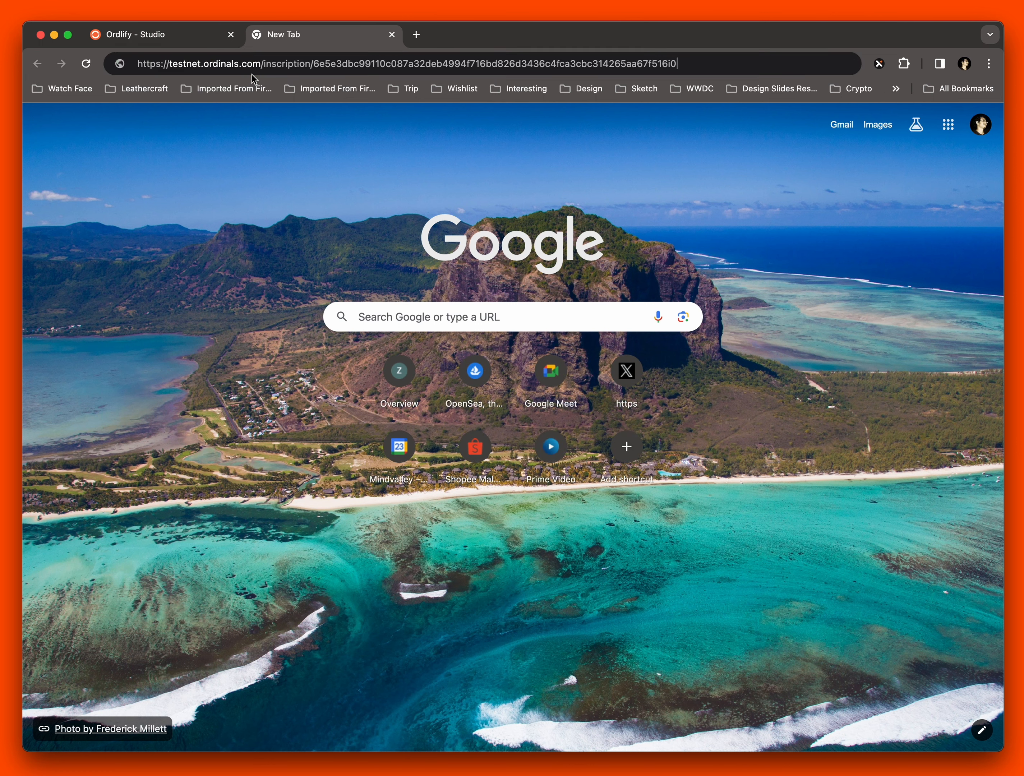
key("Return")
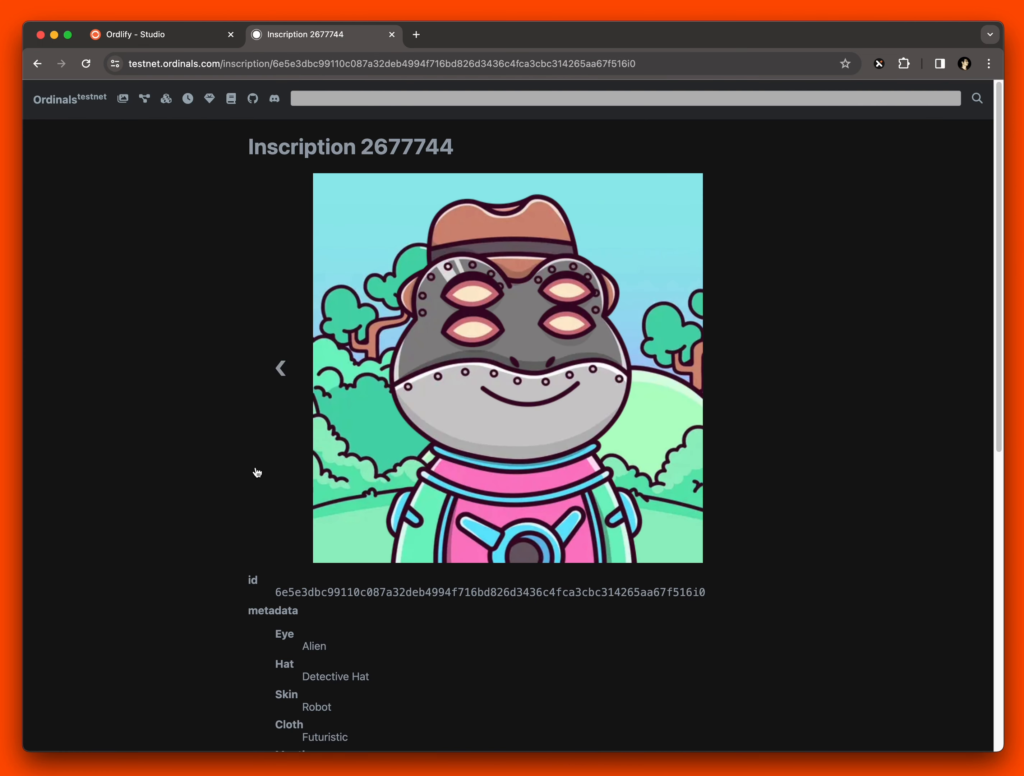
Step: Examine the inscription's frog artwork and embedded trait metadata, and close its browser tab
scroll(212, 520, "down", 1)
scroll(404, 601, "down", 3)
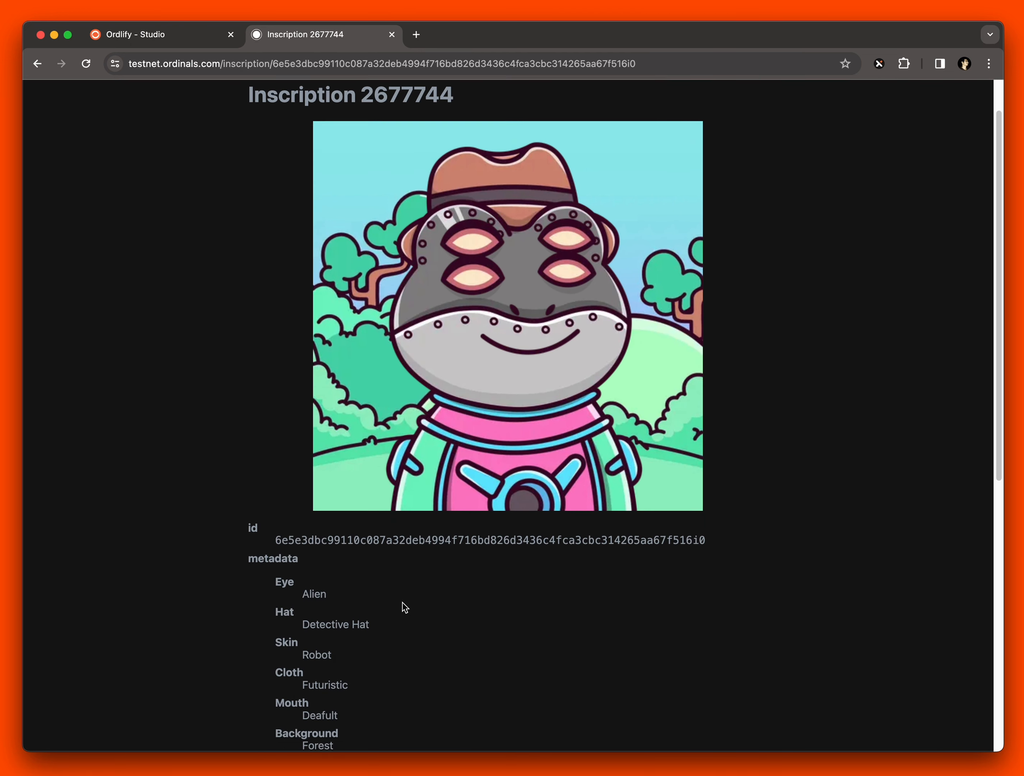
scroll(309, 623, "down", 3)
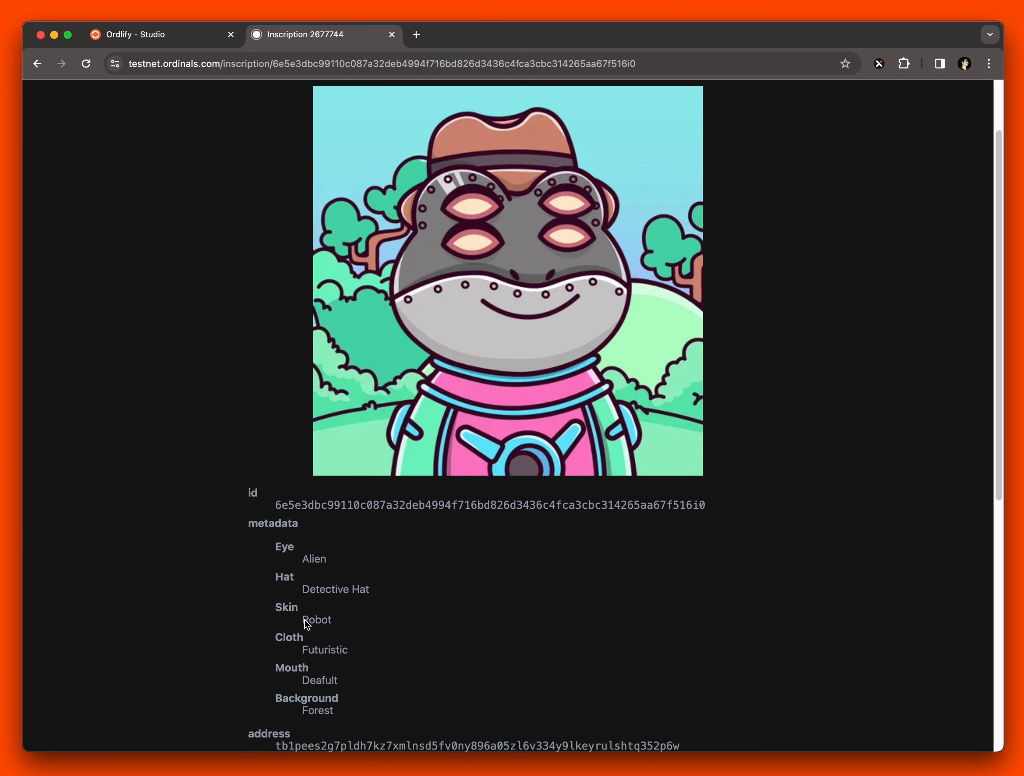
left_click_drag(269, 509, 389, 669)
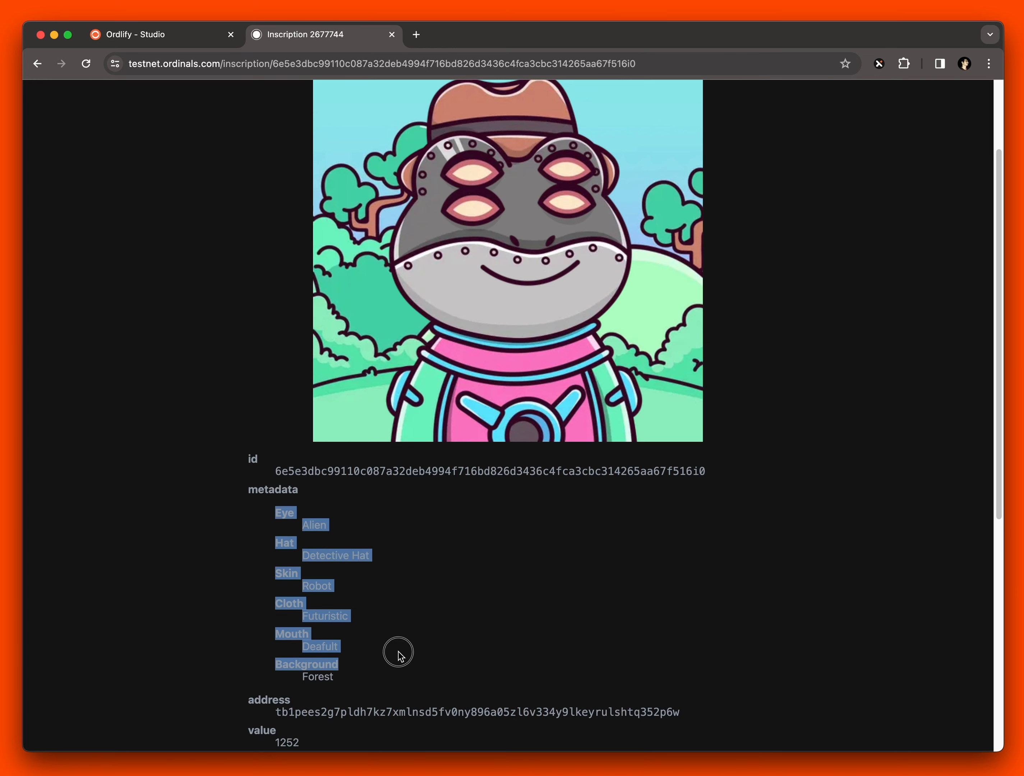
left_click(397, 656)
scroll(396, 657, "down", 8)
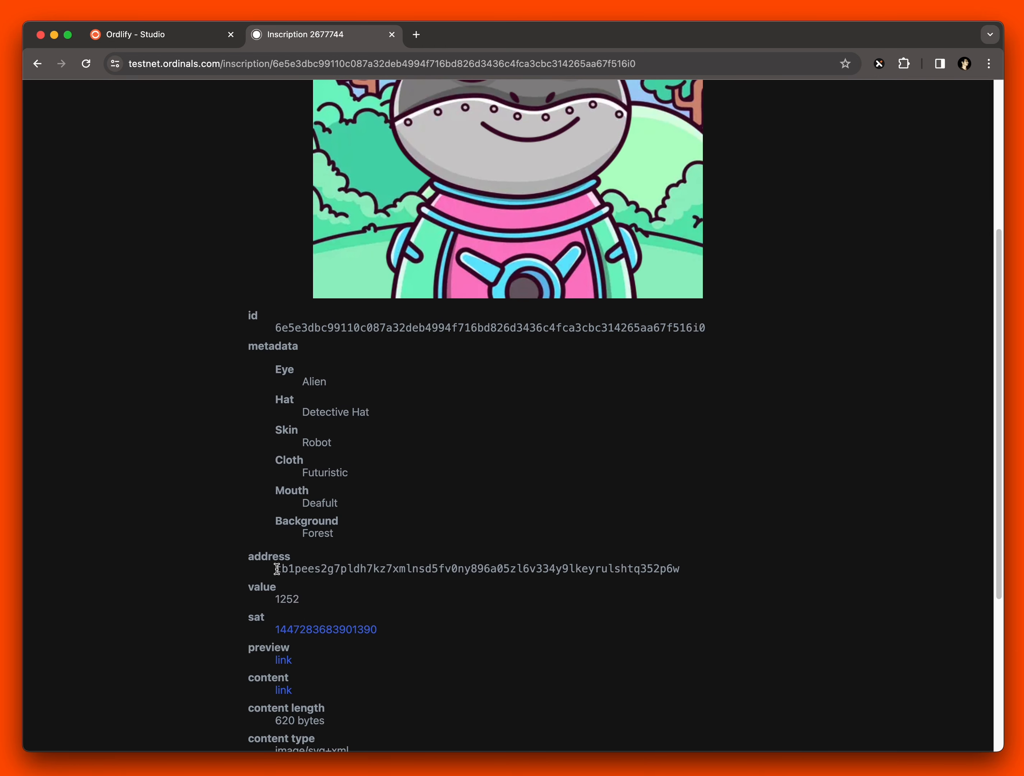
scroll(591, 552, "up", 10)
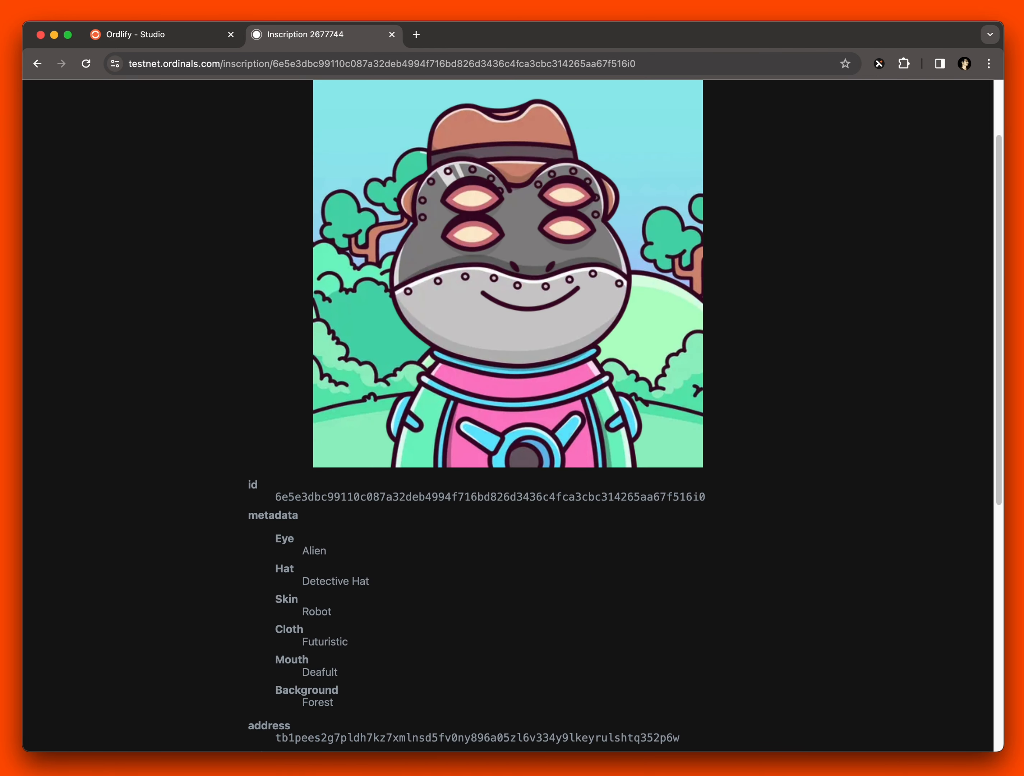
key("super+w")
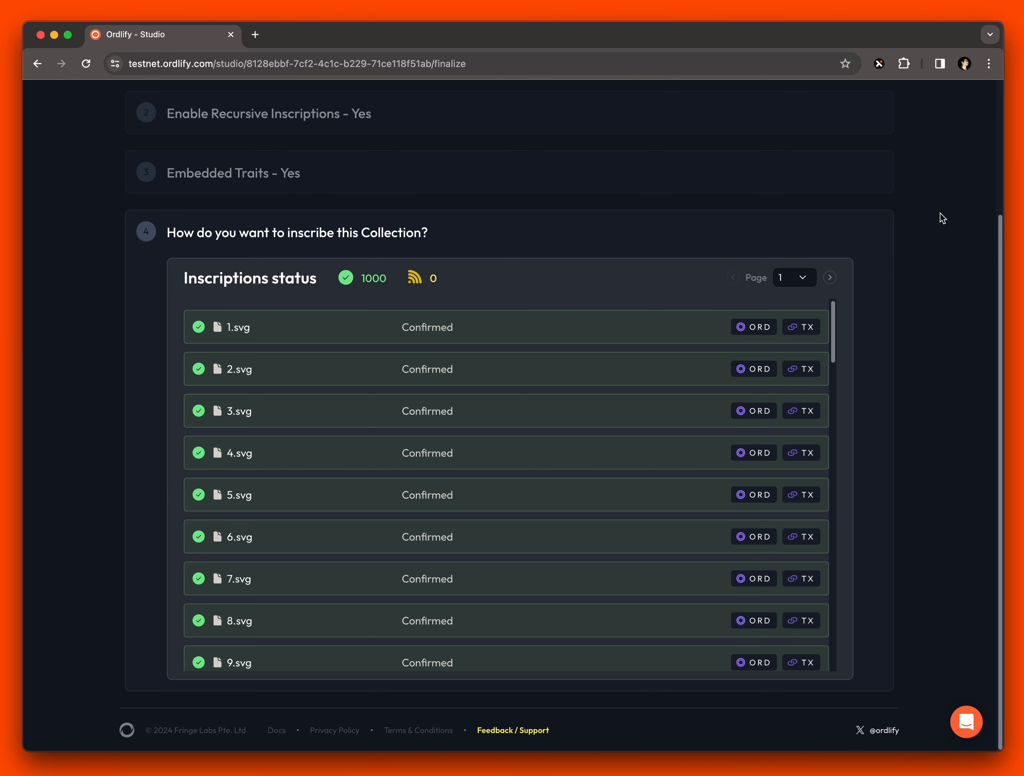
Step: Open the Xverse wallet's collectibles gallery in a full browser tab and browse the inscribed traits and finished frogs
left_click(880, 63)
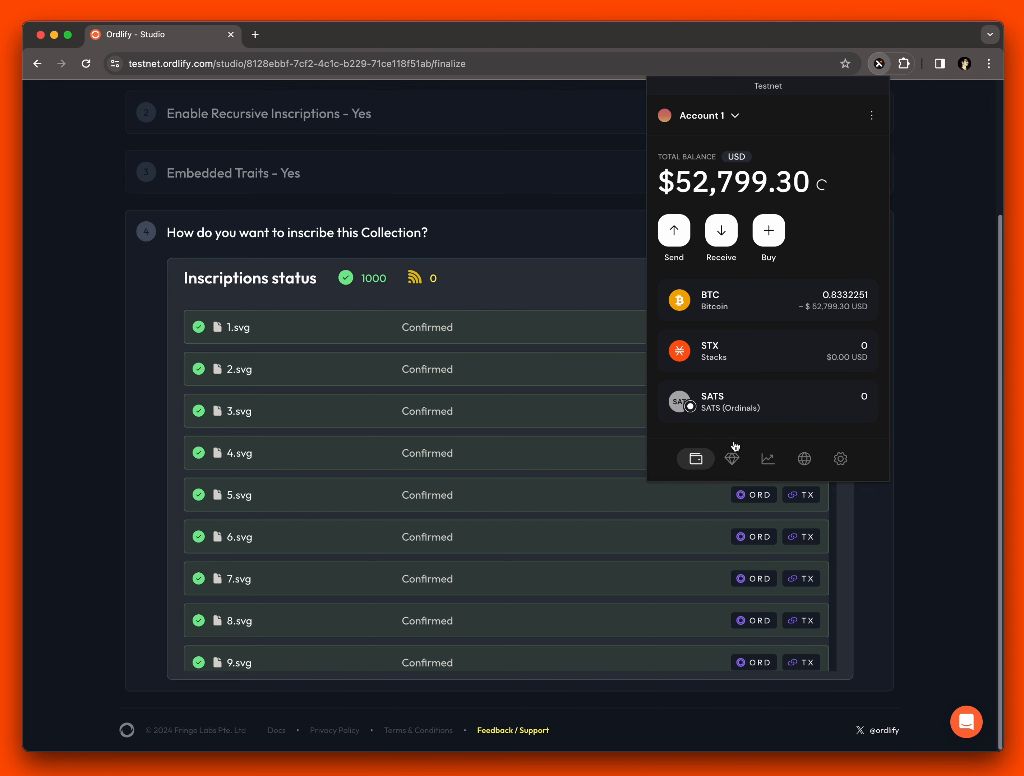
left_click(732, 457)
left_click(710, 187)
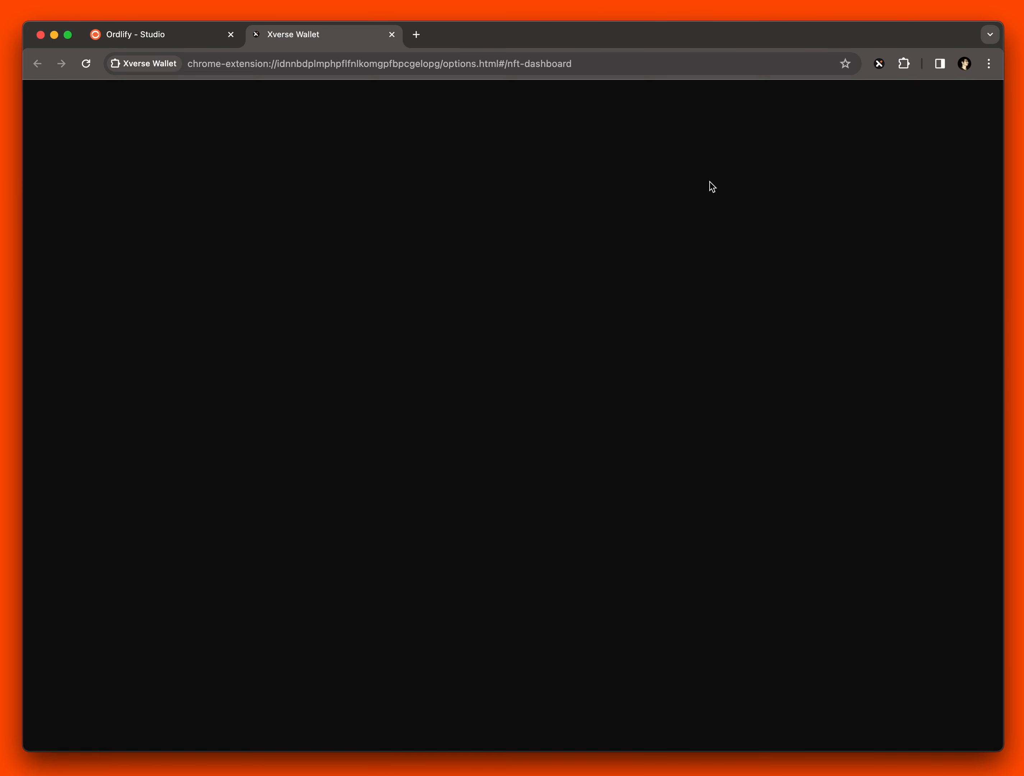
scroll(439, 445, "down", 15)
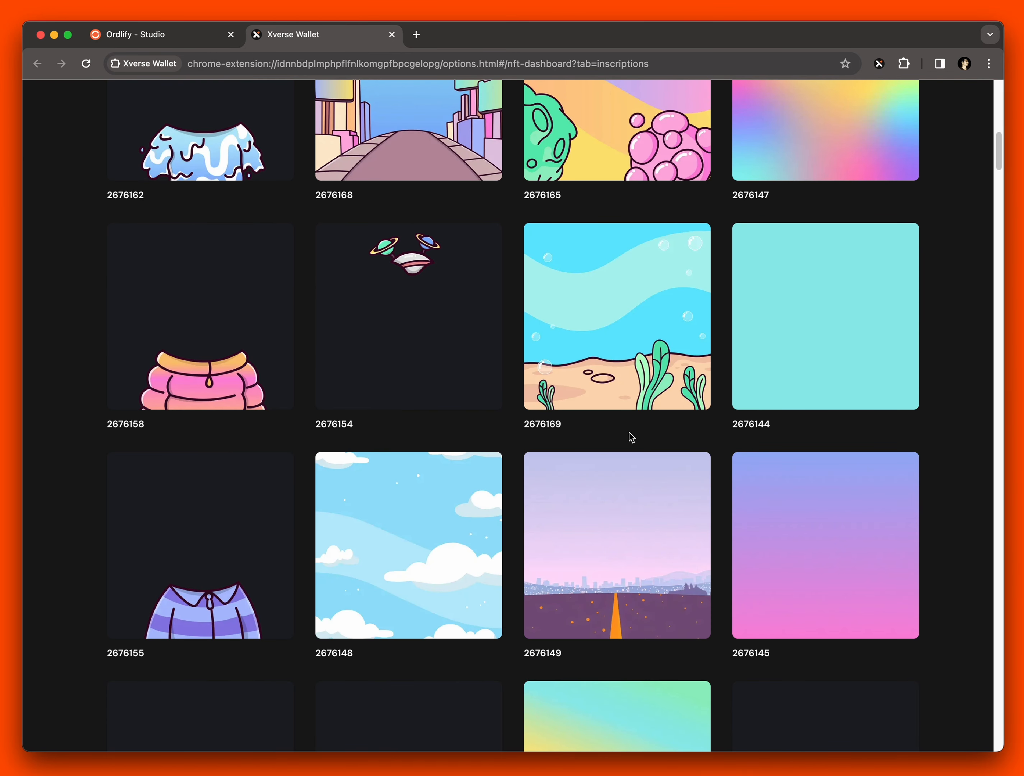
scroll(584, 436, "down", 15)
scroll(584, 436, "down", 15)
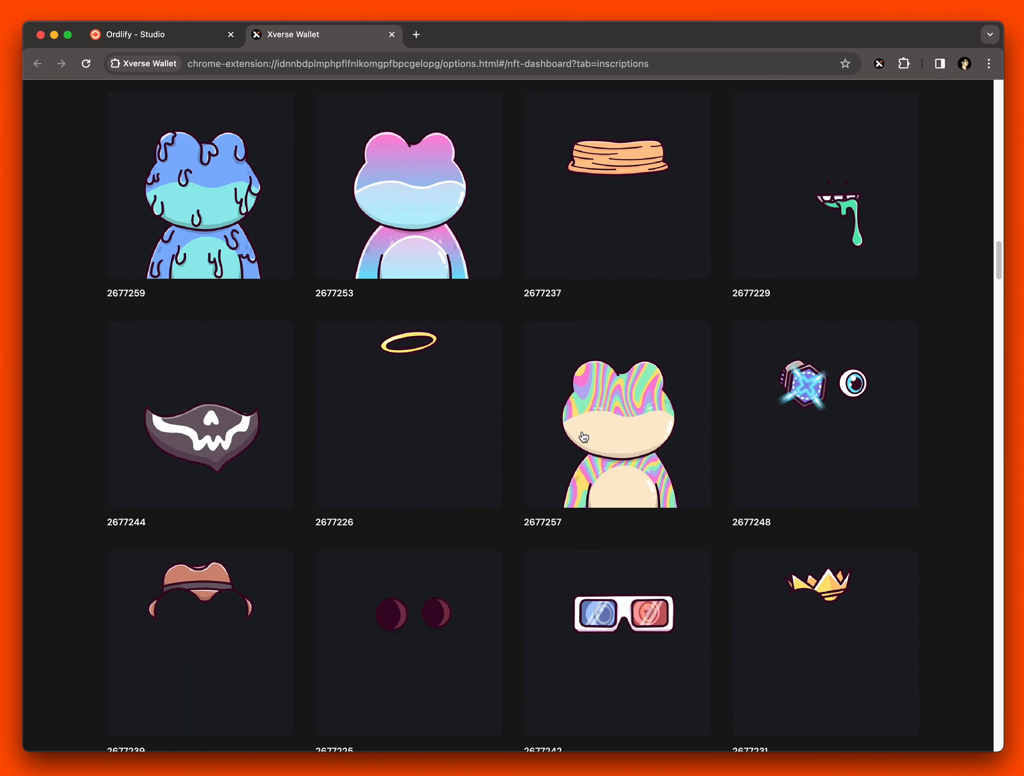
scroll(583, 438, "down", 15)
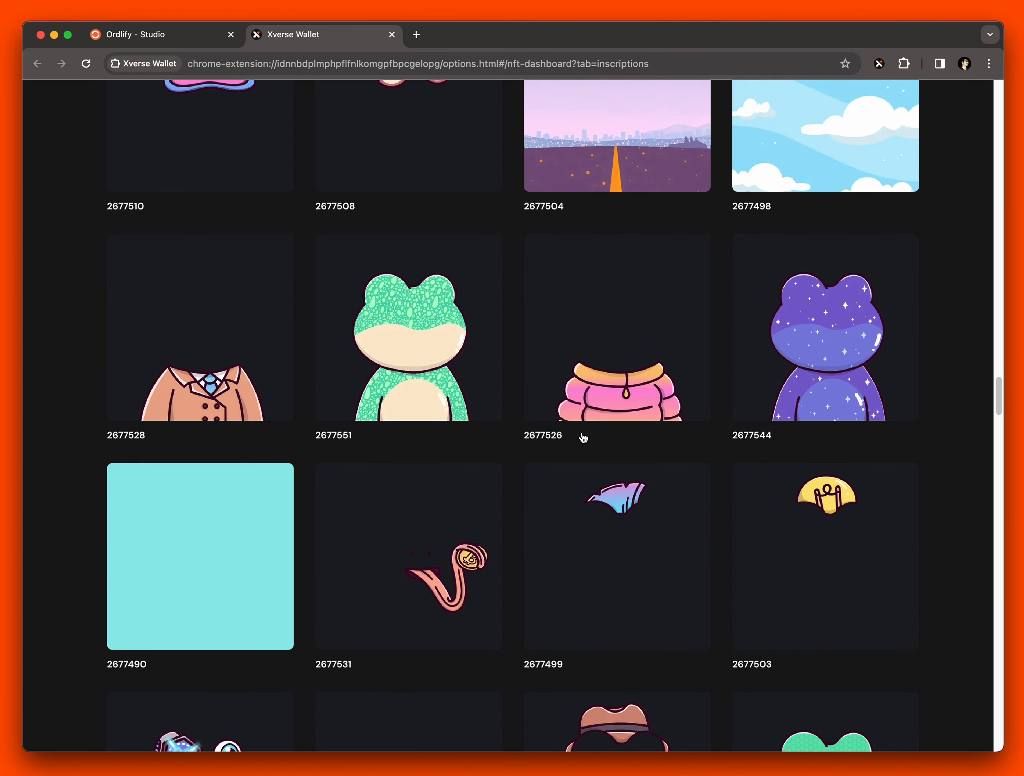
scroll(583, 439, "down", 15)
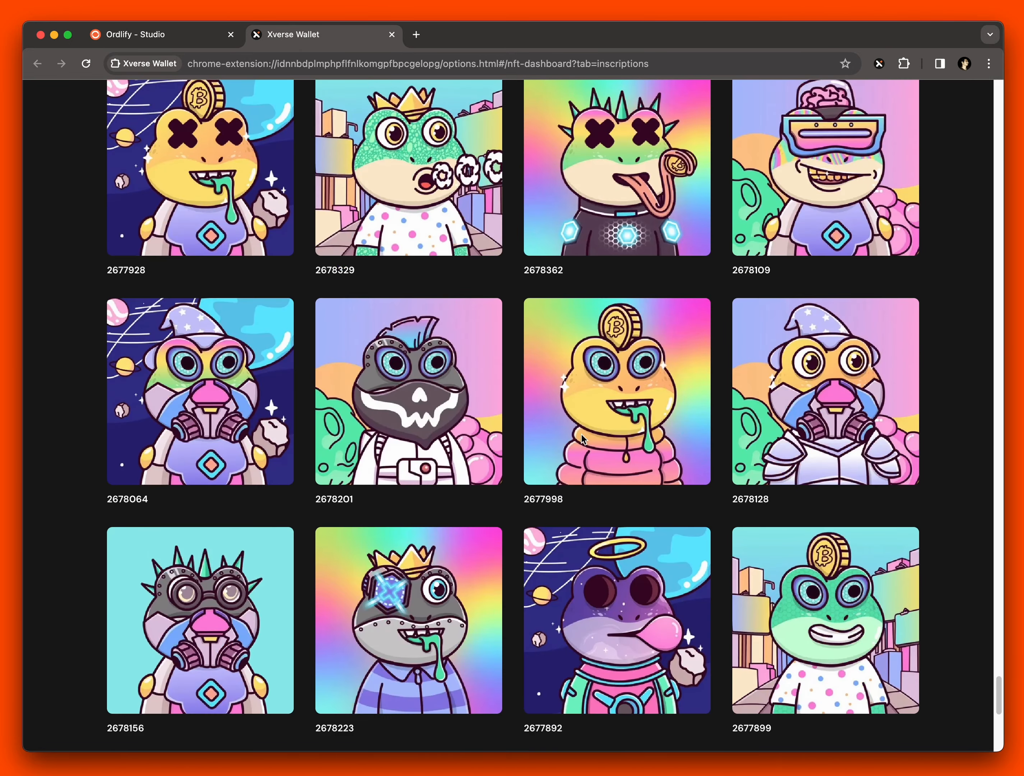
scroll(535, 469, "down", 10)
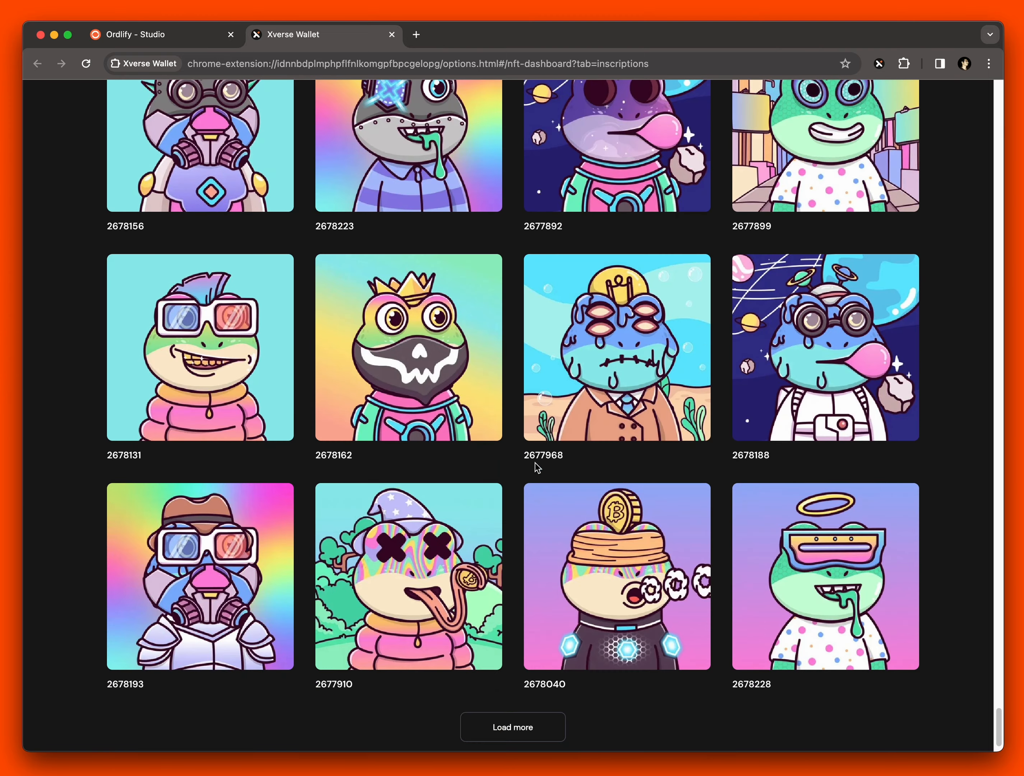